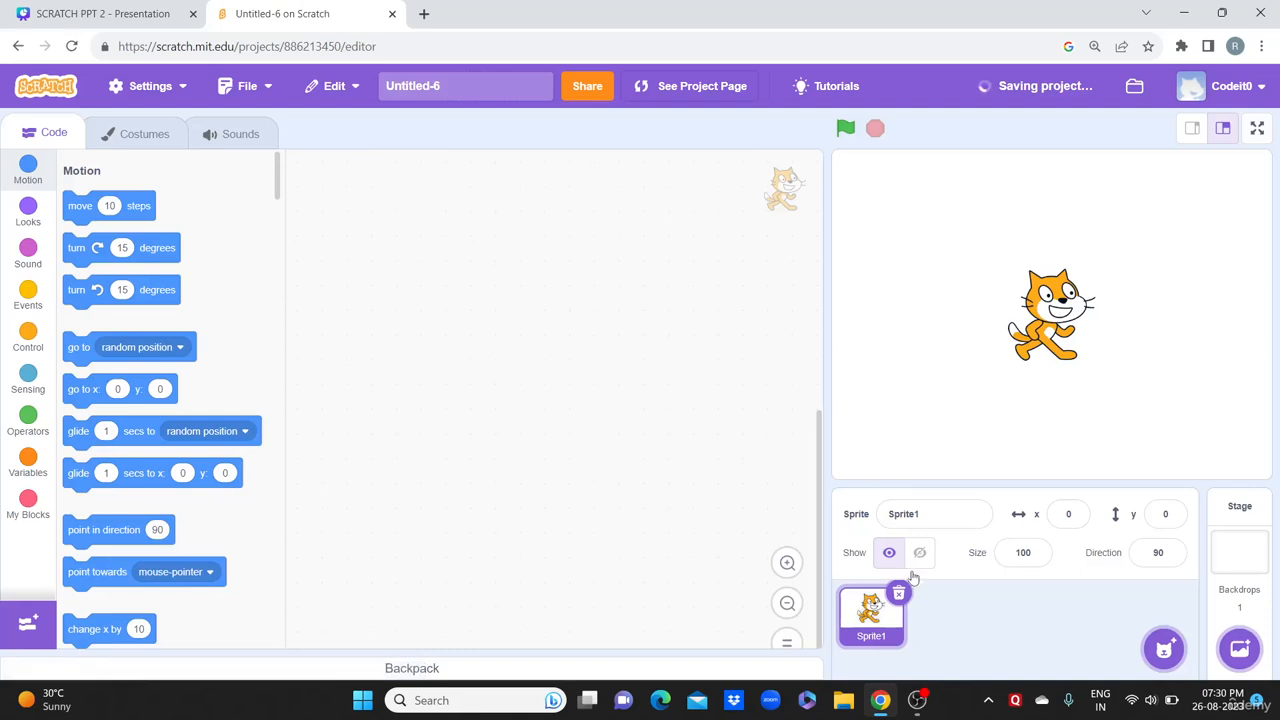
Step: Delete the default cat sprite and replace it with a new blank painted sprite
click(899, 594)
mouse_move(1158, 663)
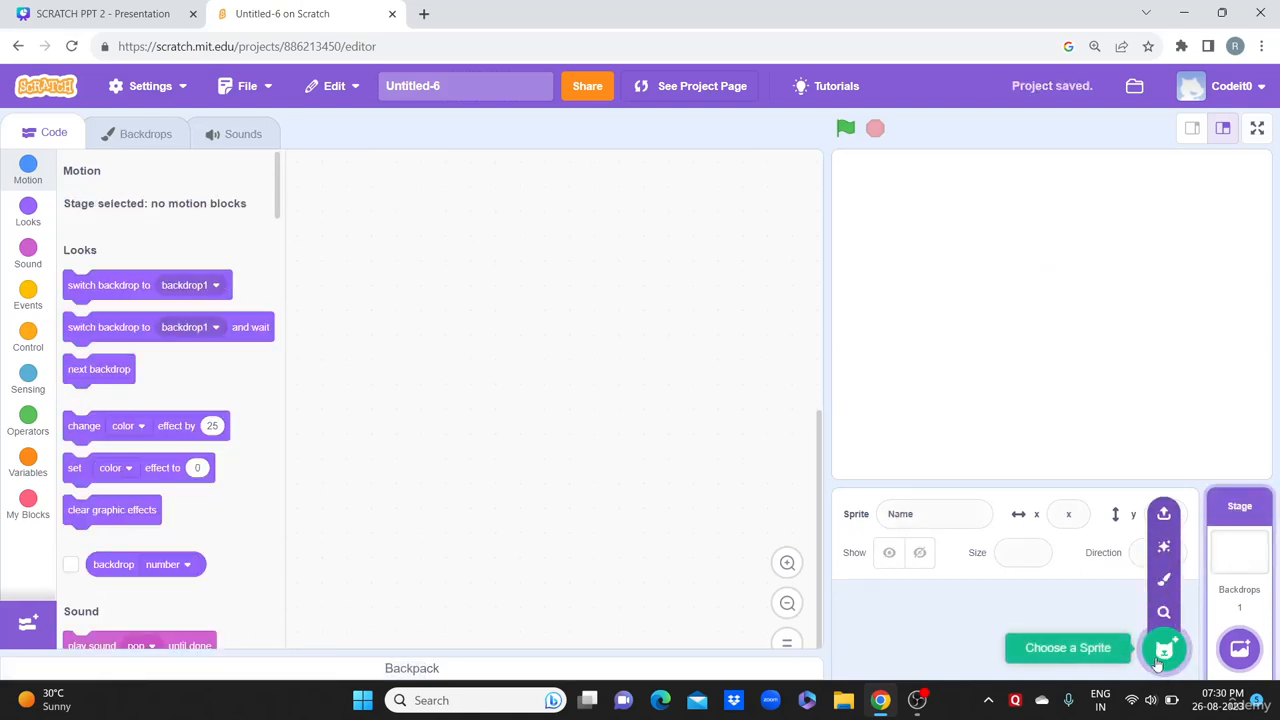
click(1165, 583)
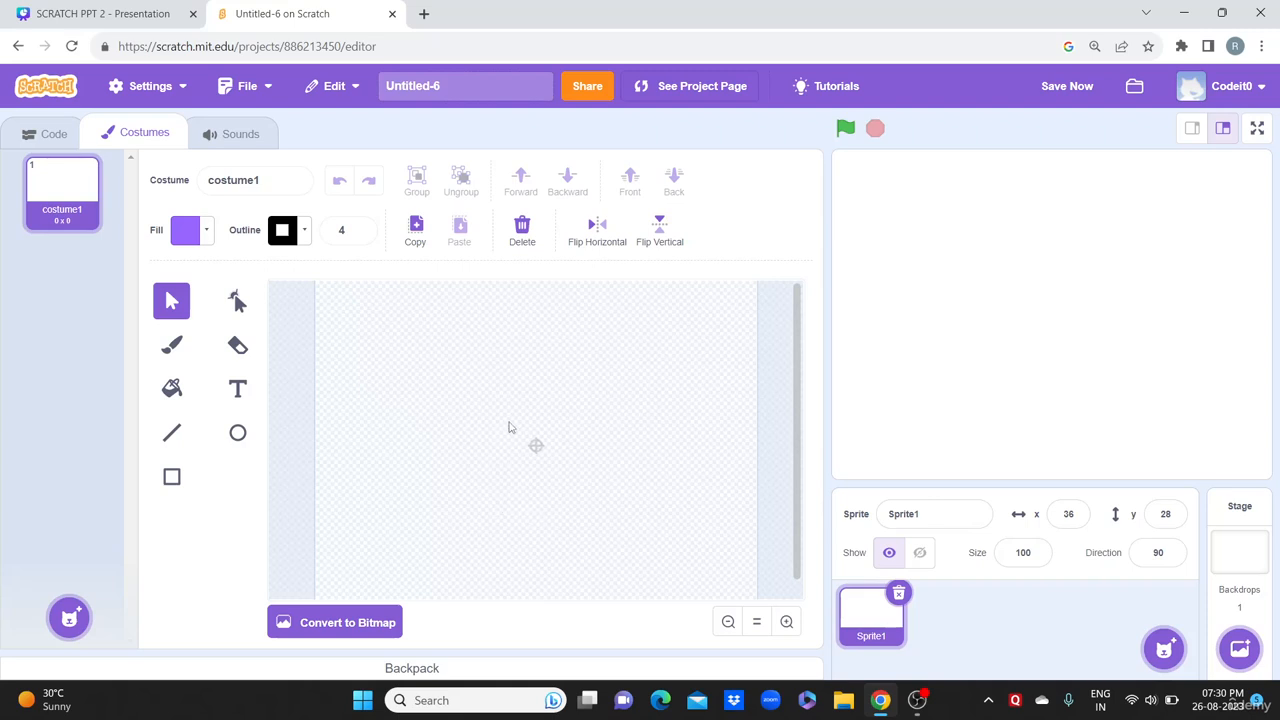
Step: Draw an ellipse in the middle of the costume and fill it yellow
click(237, 436)
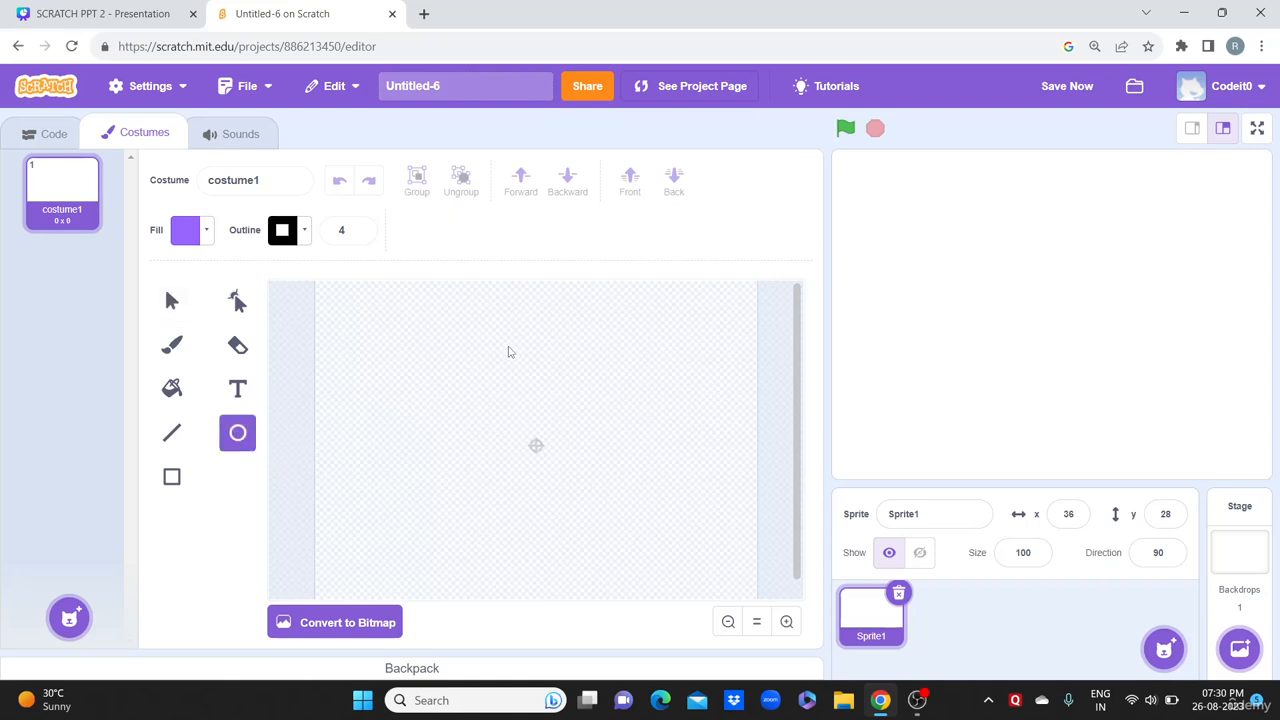
drag(468, 368, 609, 489)
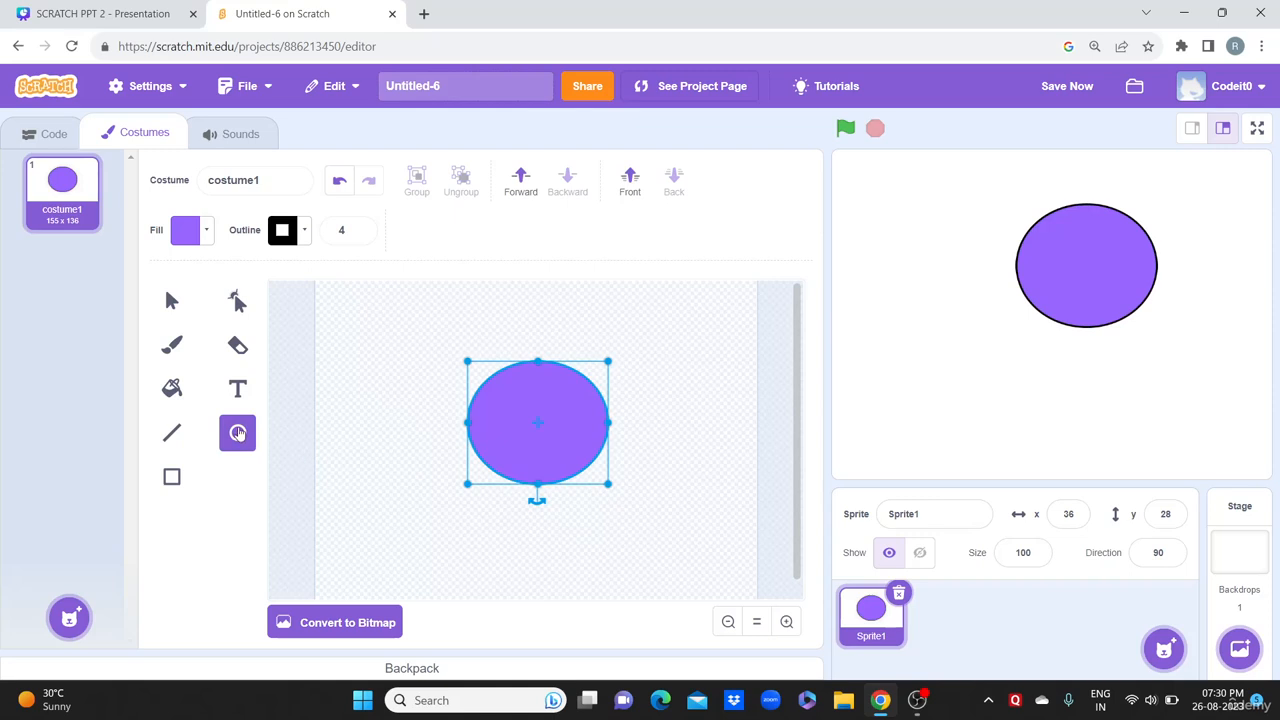
click(190, 231)
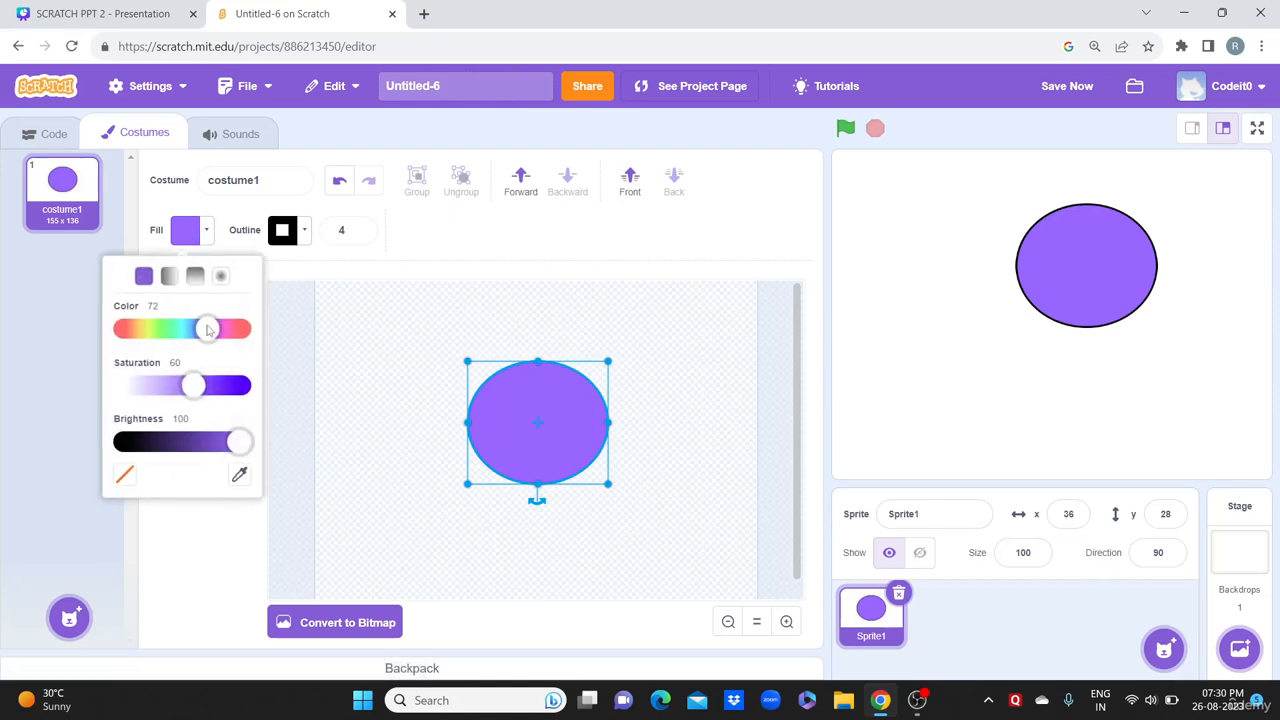
drag(207, 329, 143, 336)
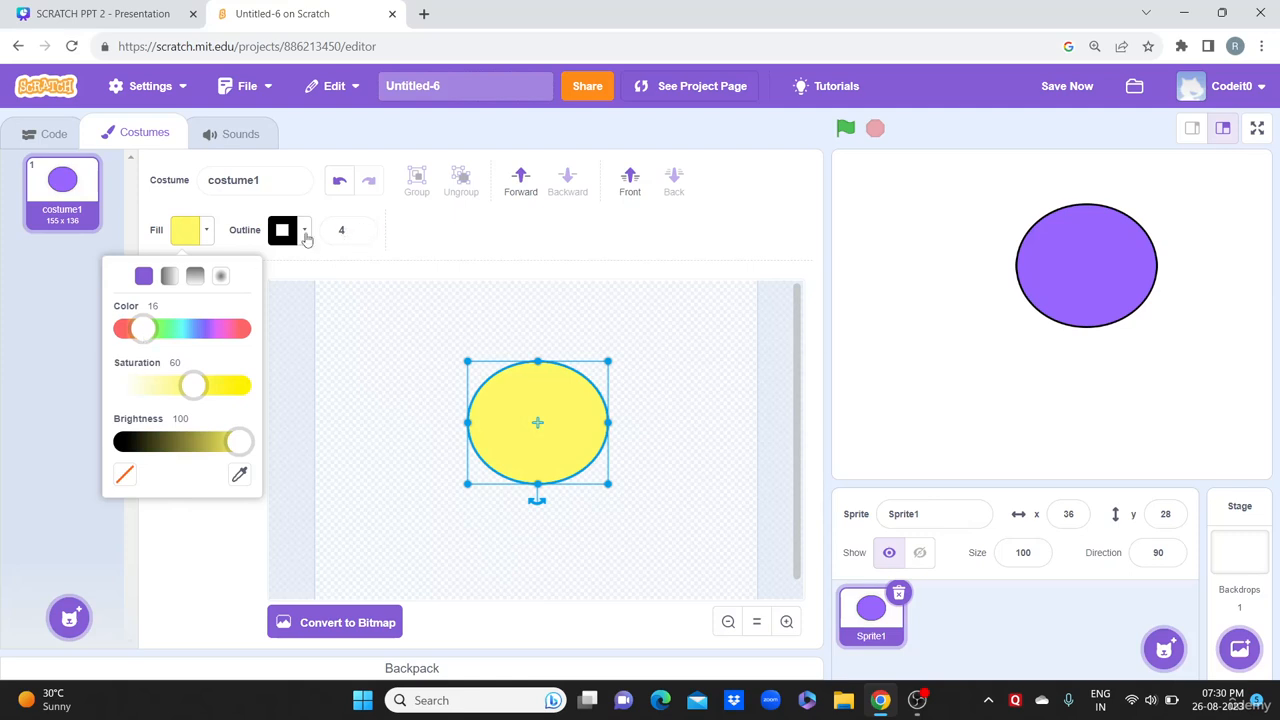
Step: Make the ellipse's outline red, then enter an outline width of 0
click(306, 233)
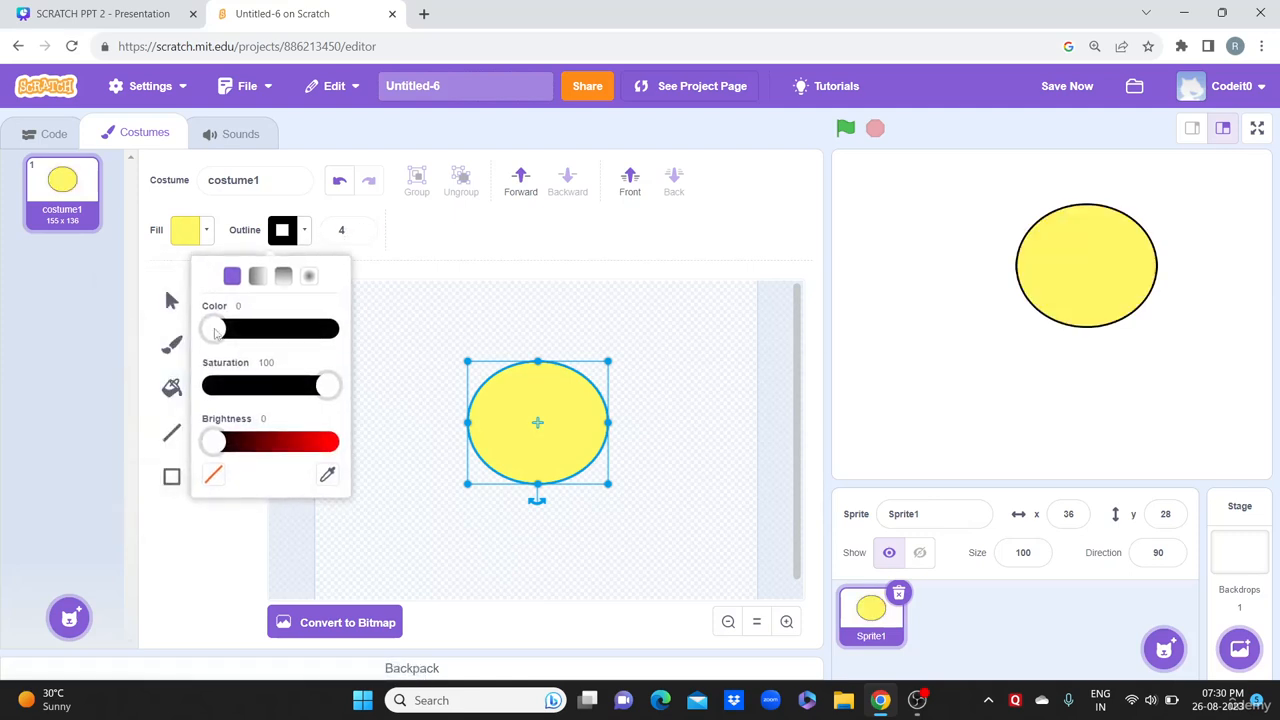
drag(213, 441, 317, 441)
click(465, 297)
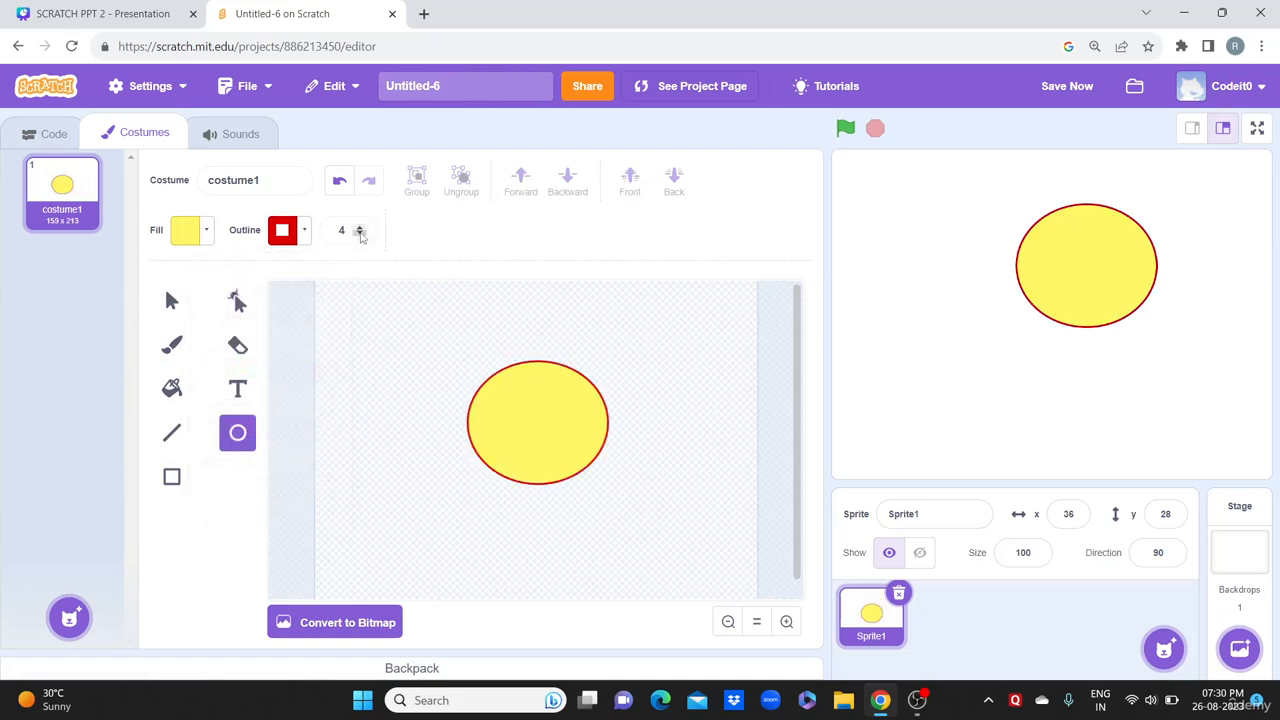
drag(360, 229, 361, 230)
key(BackSpace)
key(BackSpace)
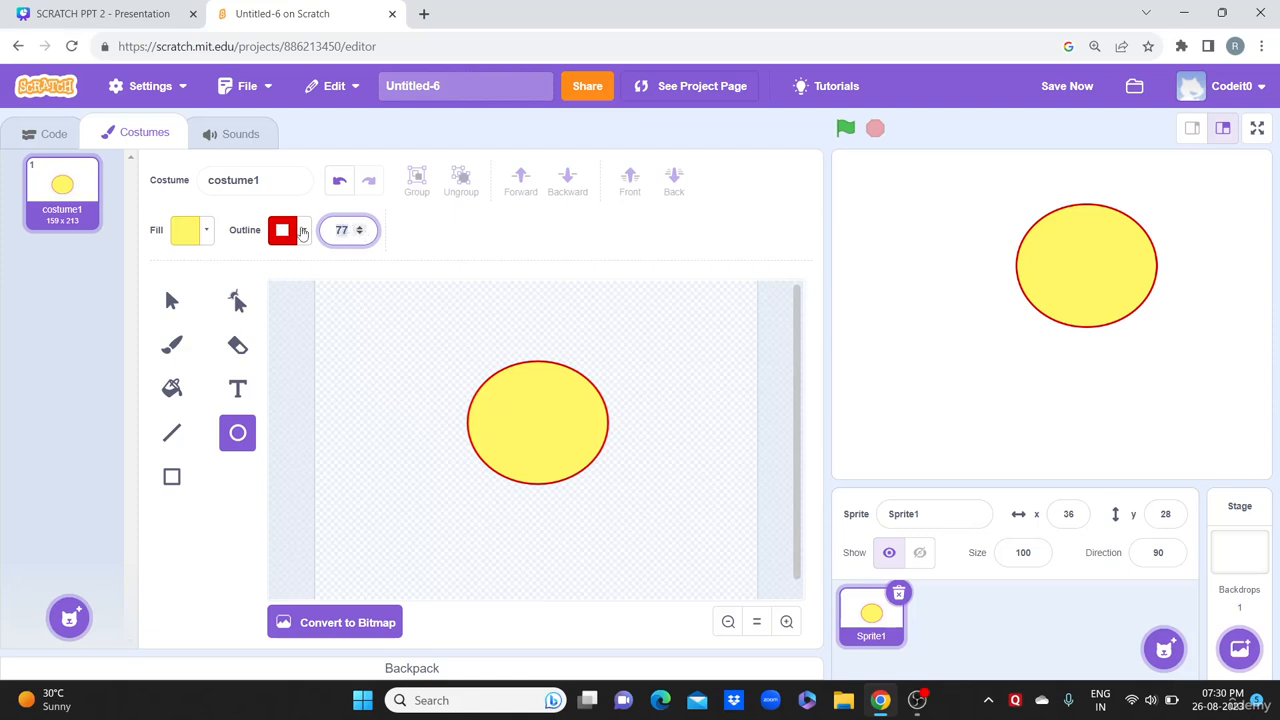
text(0)
click(418, 229)
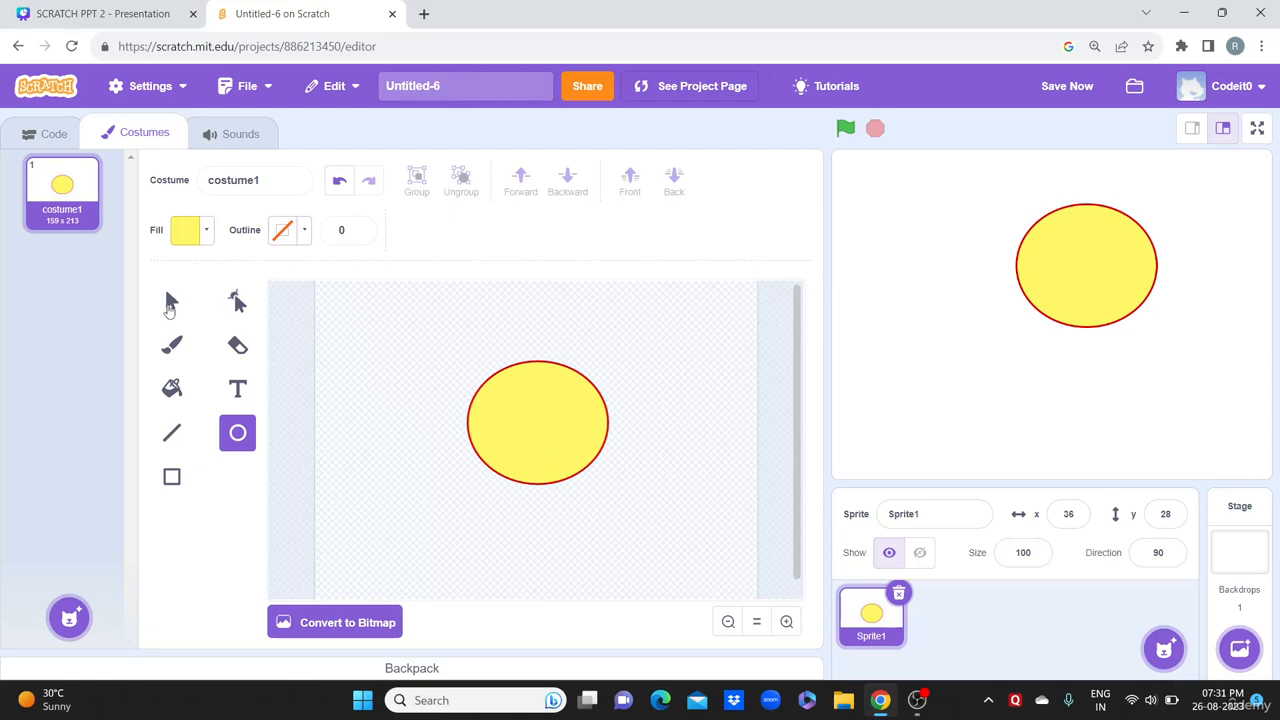
Step: Select the ellipse and clear its outline width to remove the red outline
click(170, 303)
click(505, 424)
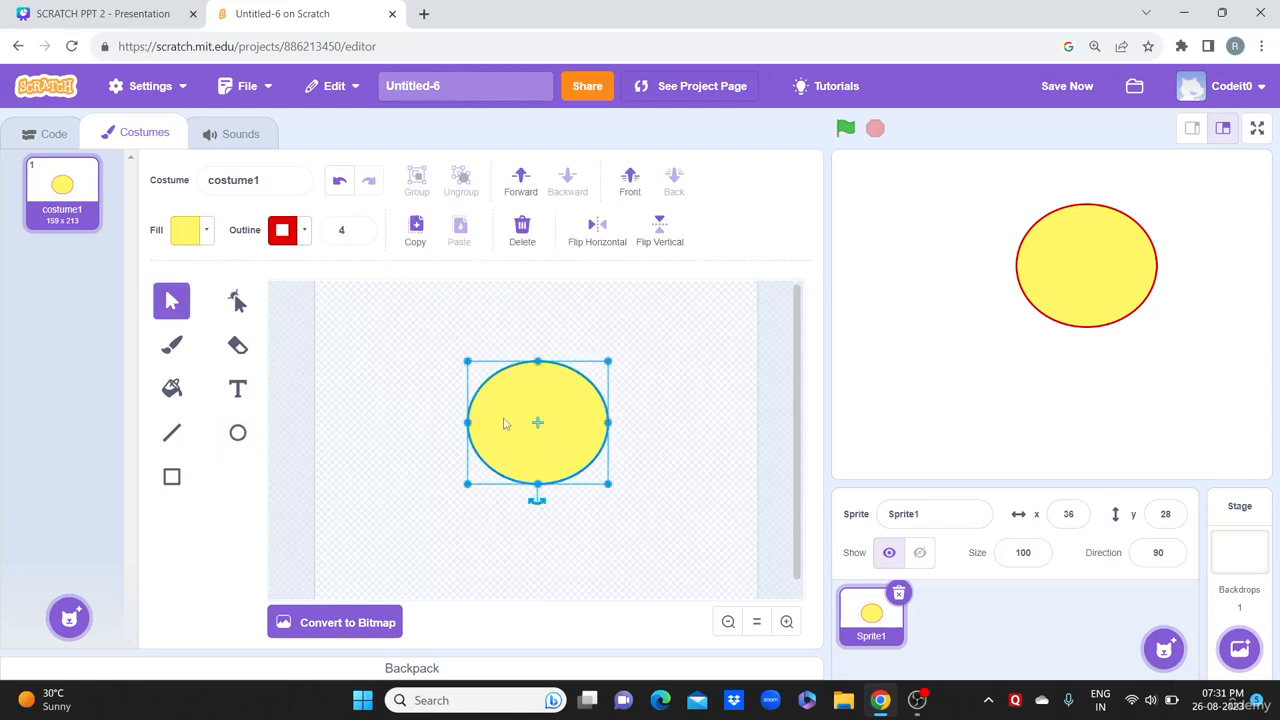
drag(352, 230, 320, 230)
key(BackSpace)
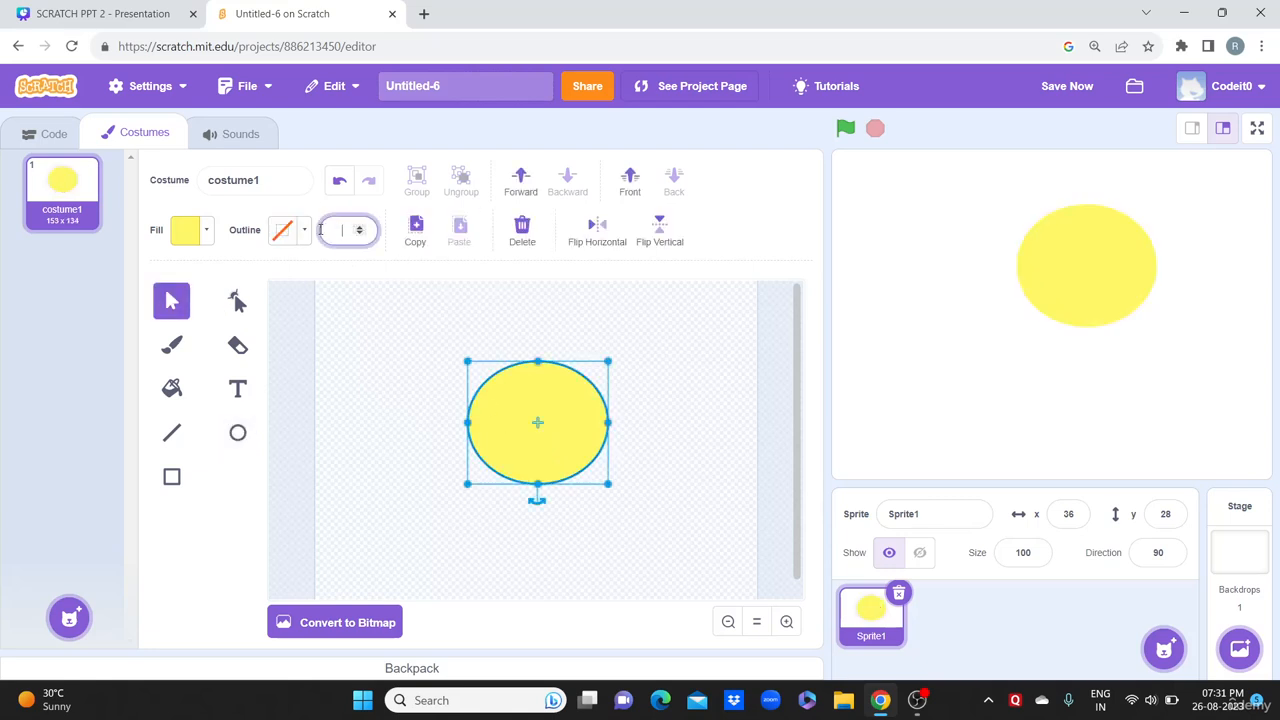
click(412, 343)
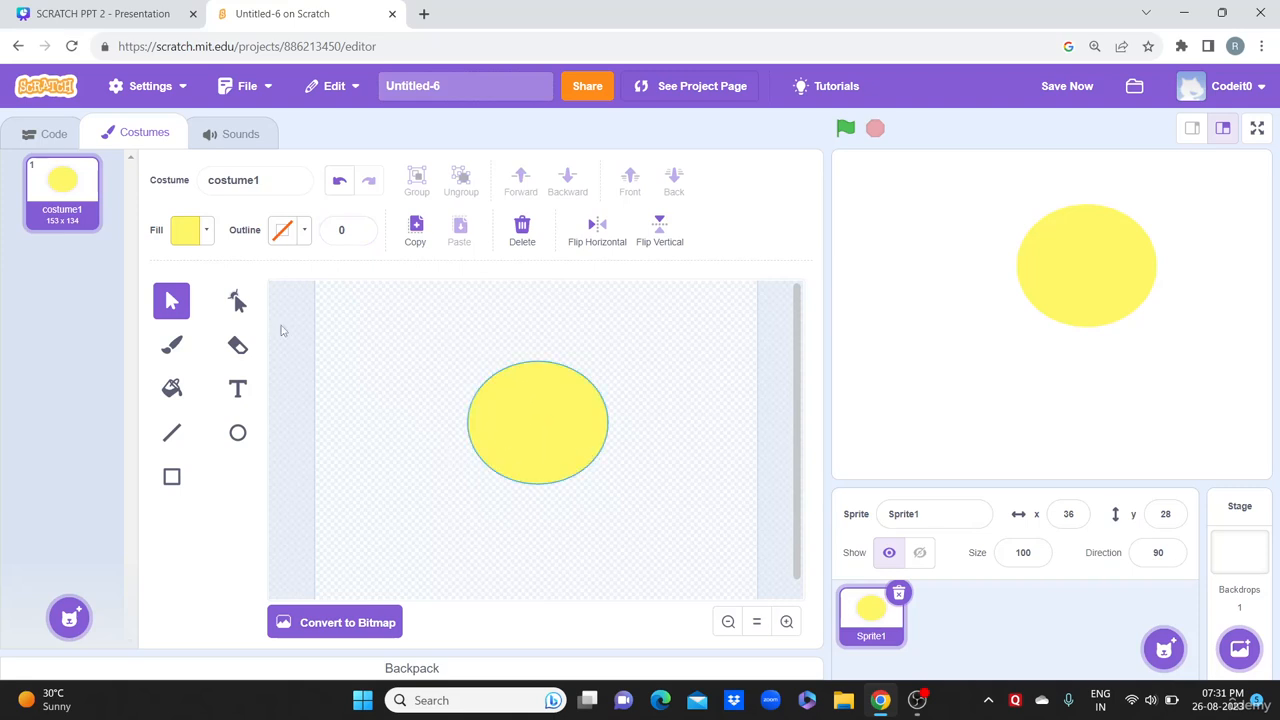
click(555, 430)
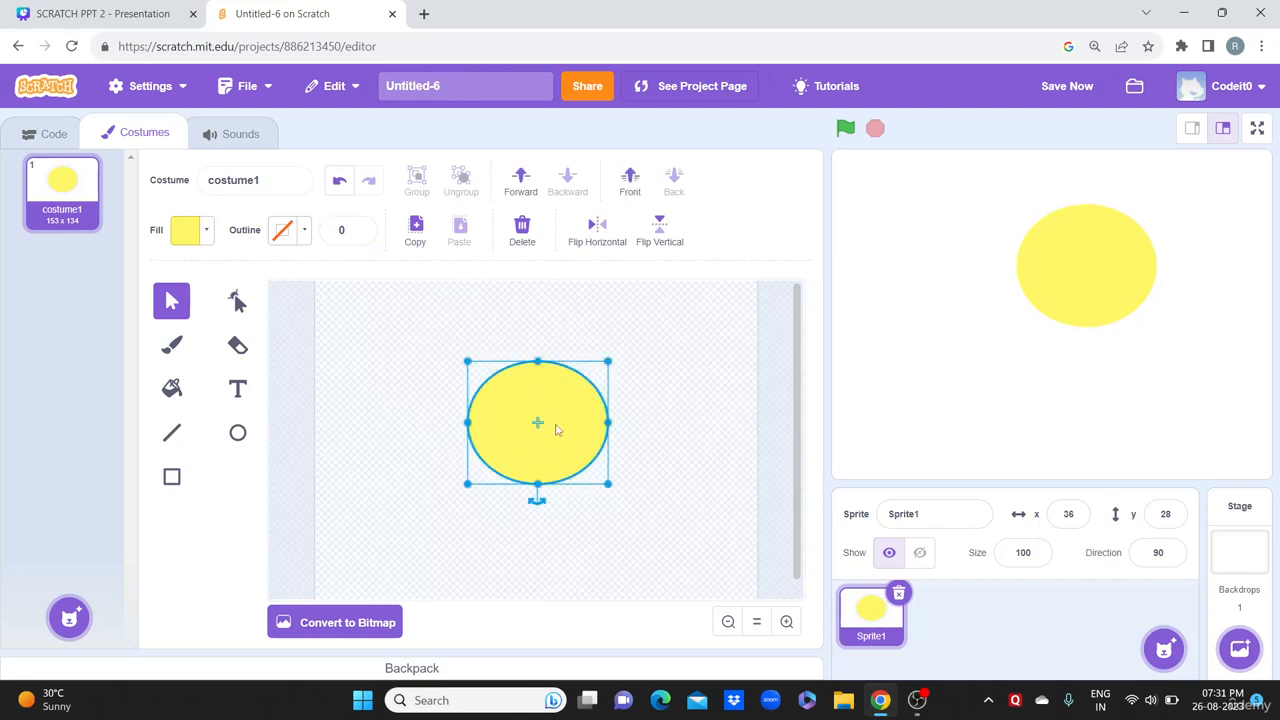
Step: Try a horizontal gradient fill on the ellipse, swapping and adjusting its colours
click(188, 231)
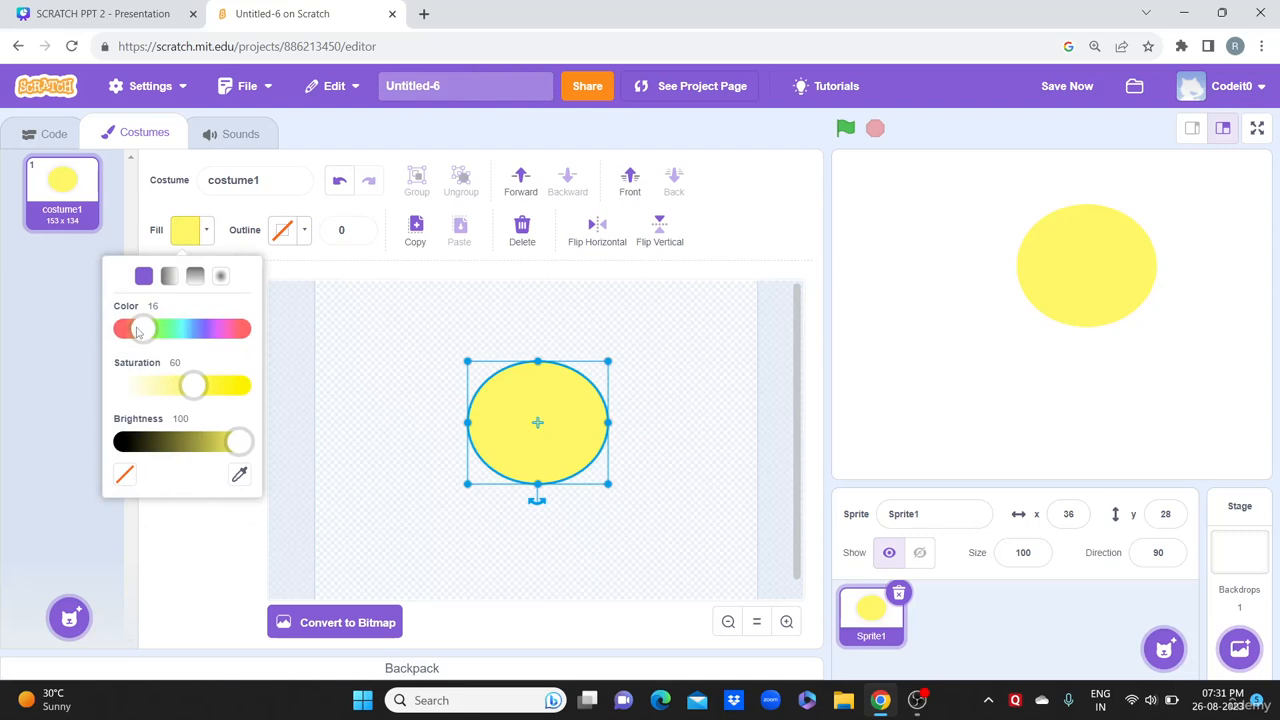
drag(138, 332, 184, 357)
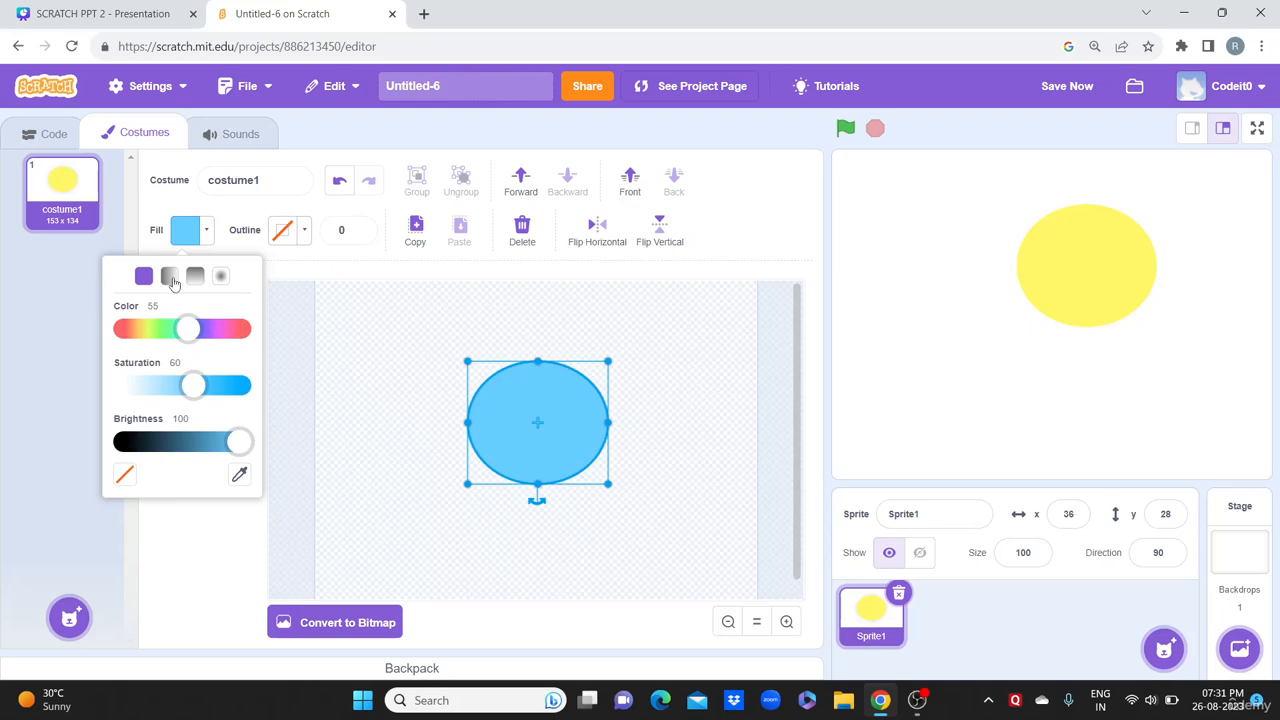
click(170, 277)
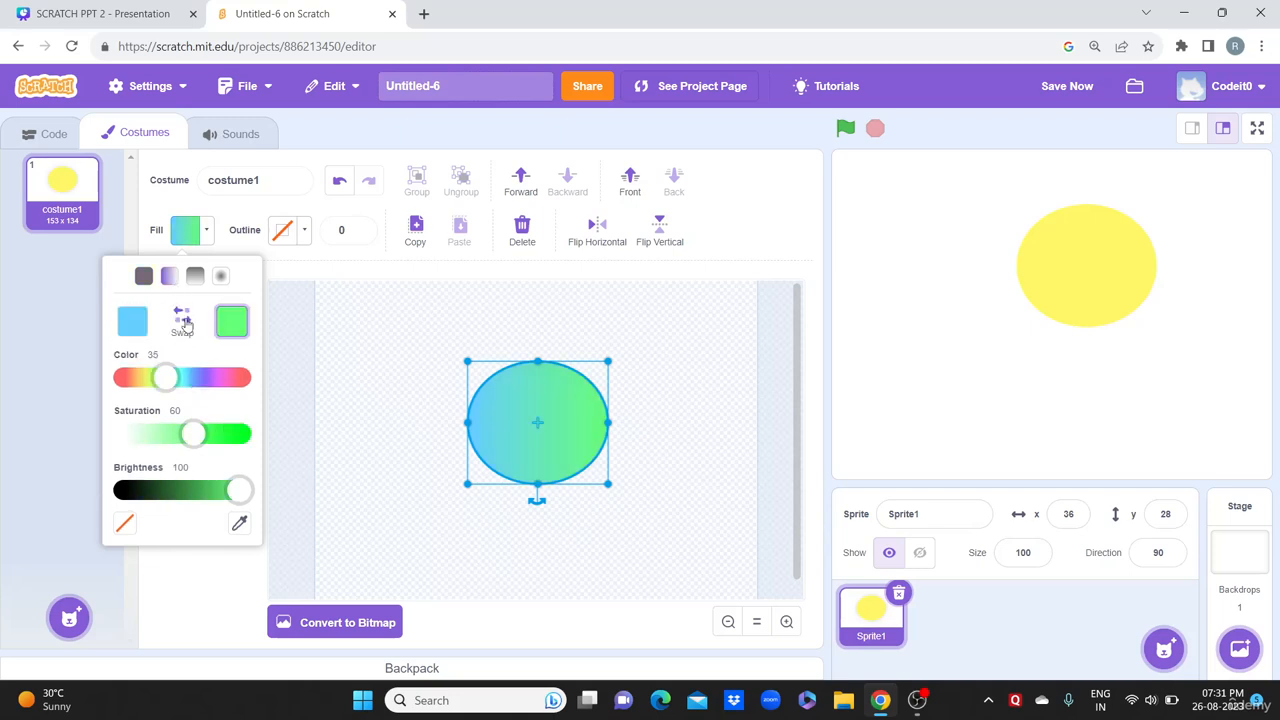
click(182, 318)
click(176, 326)
drag(179, 378, 126, 389)
click(139, 329)
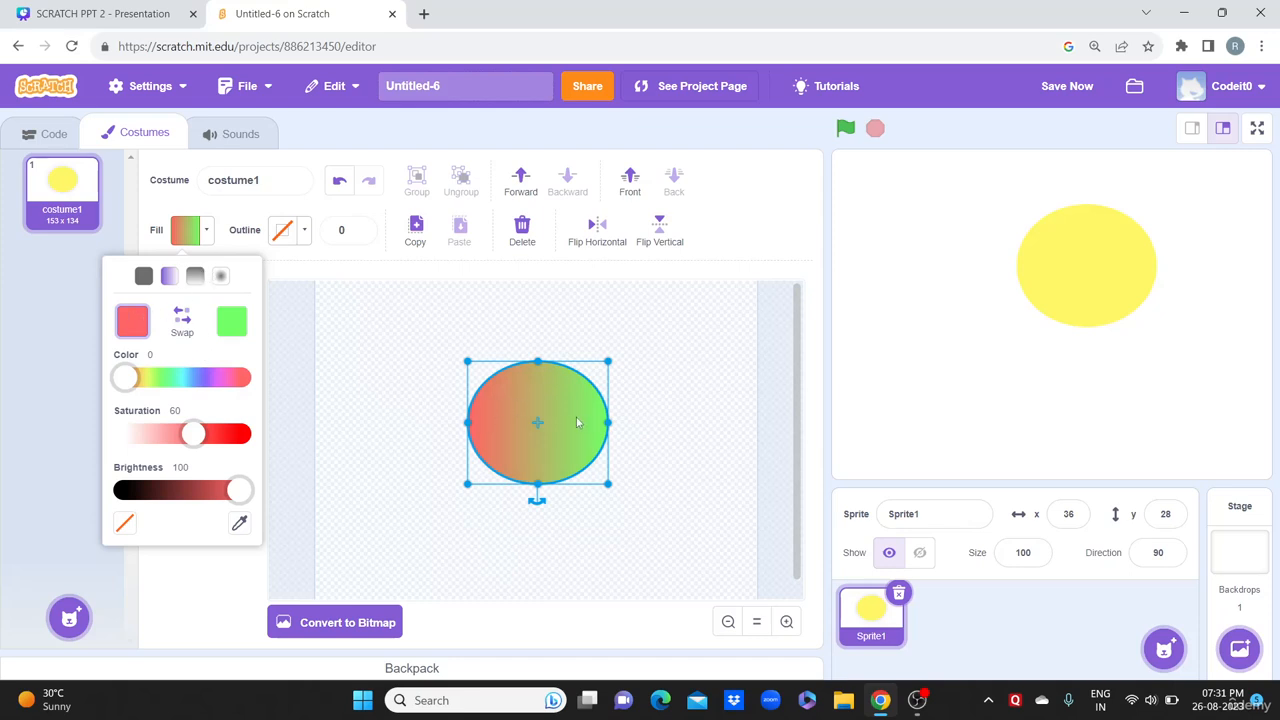
Step: Try a blue vertical gradient, then a radial gradient with a red centre and green edge
click(194, 278)
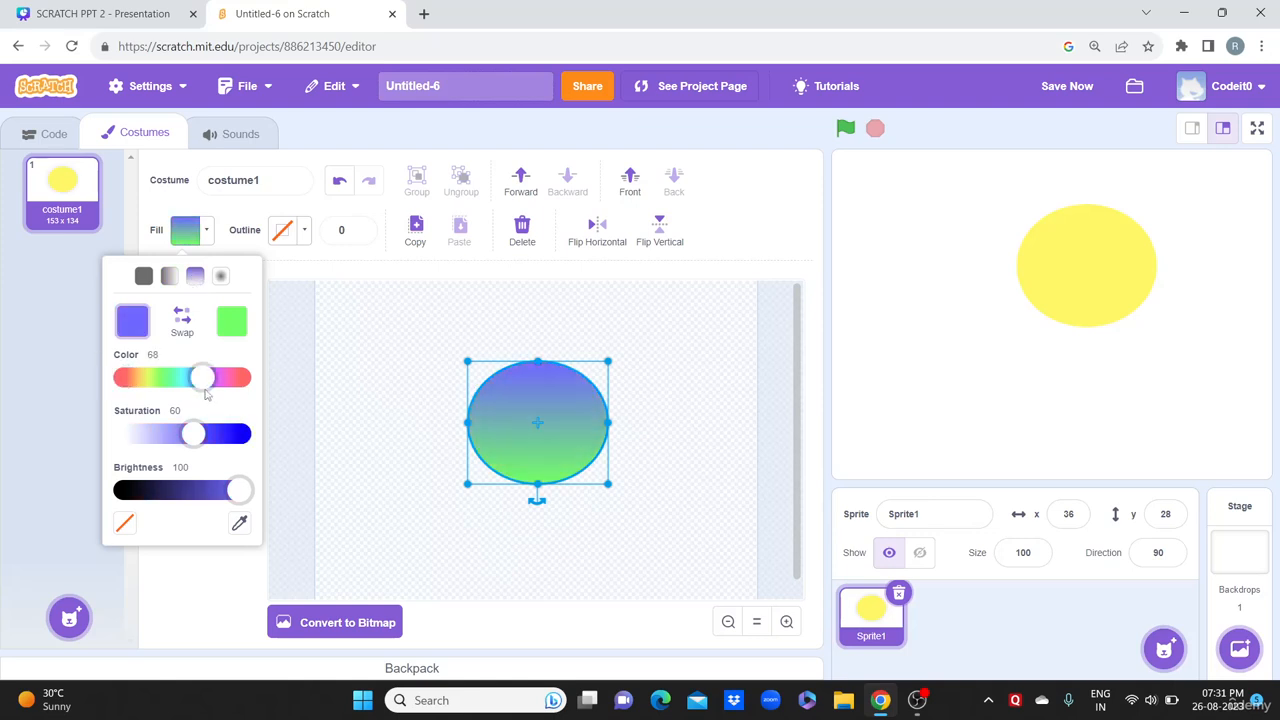
drag(121, 374, 217, 382)
click(231, 330)
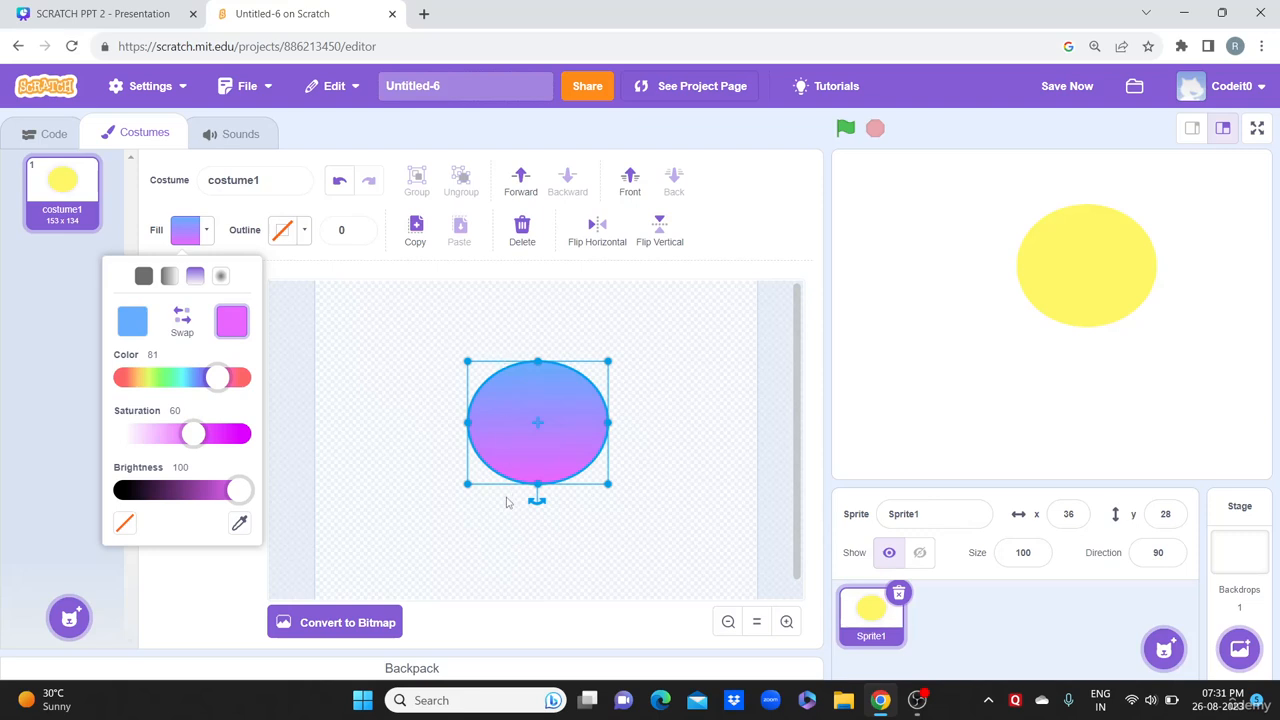
click(222, 277)
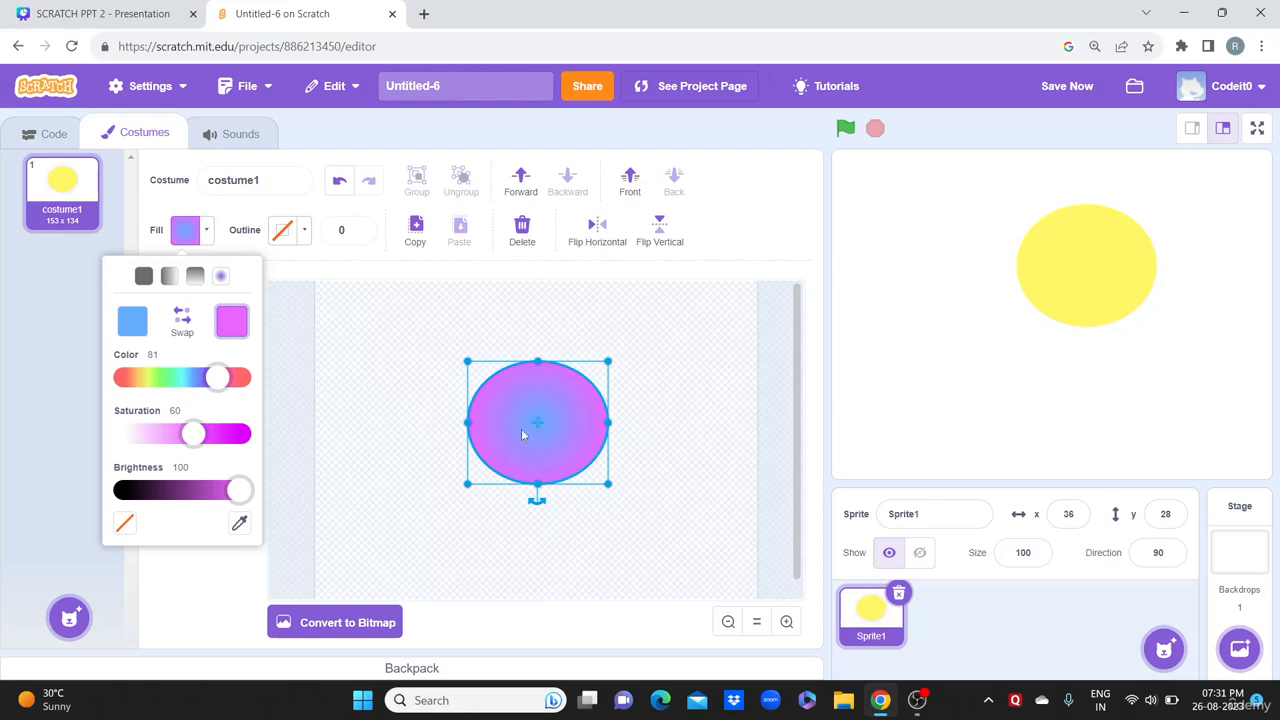
drag(213, 380, 169, 380)
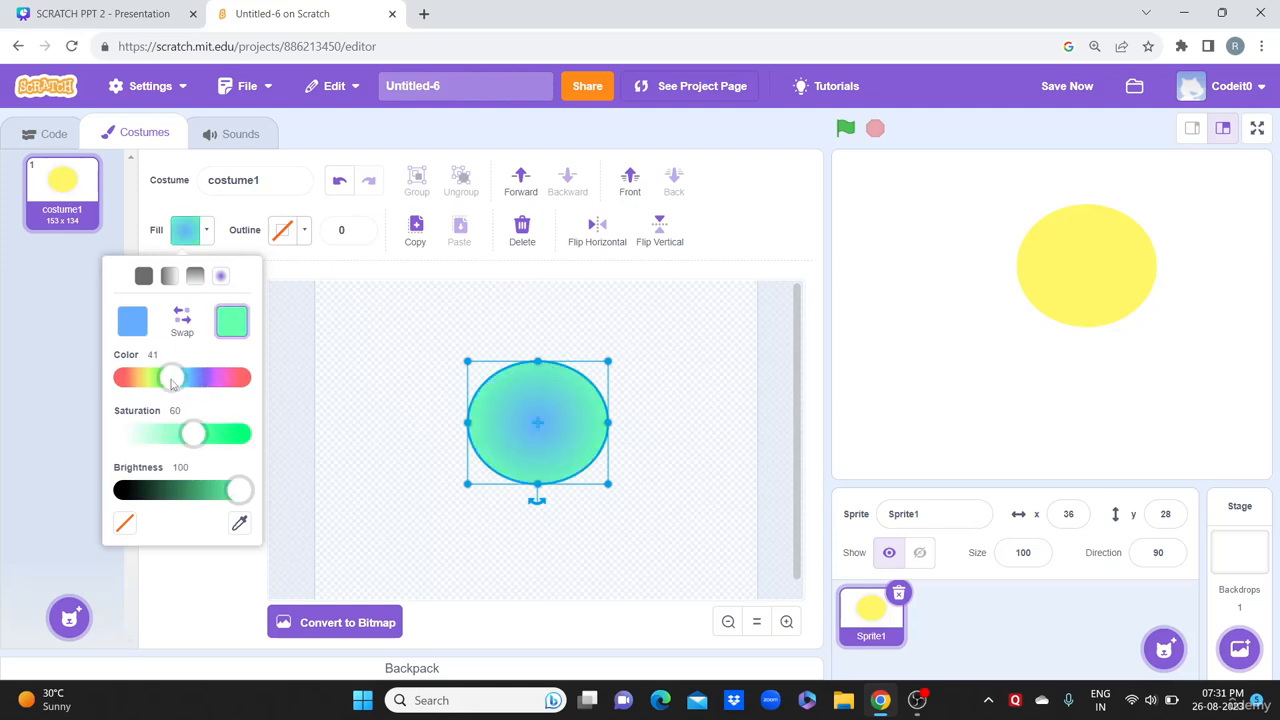
mouse_move(226, 432)
mouse_down()
mouse_move(239, 433)
mouse_move(220, 433)
mouse_up()
click(128, 327)
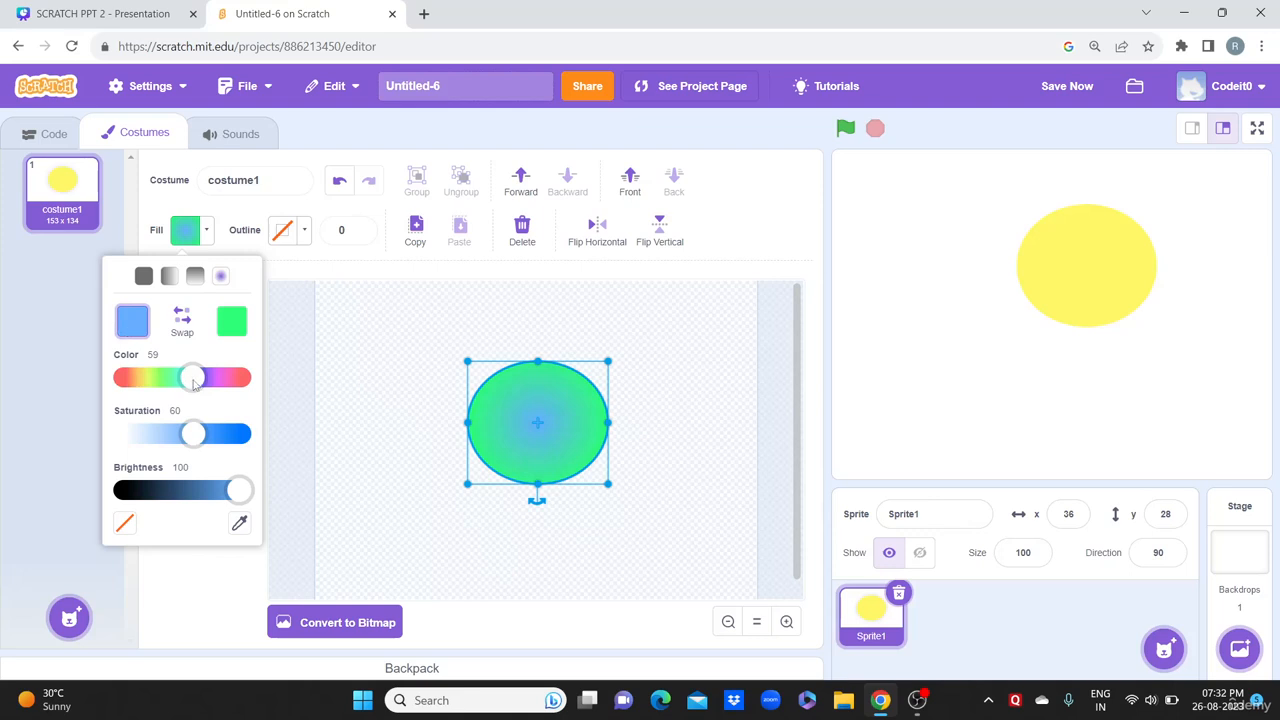
drag(191, 378, 118, 380)
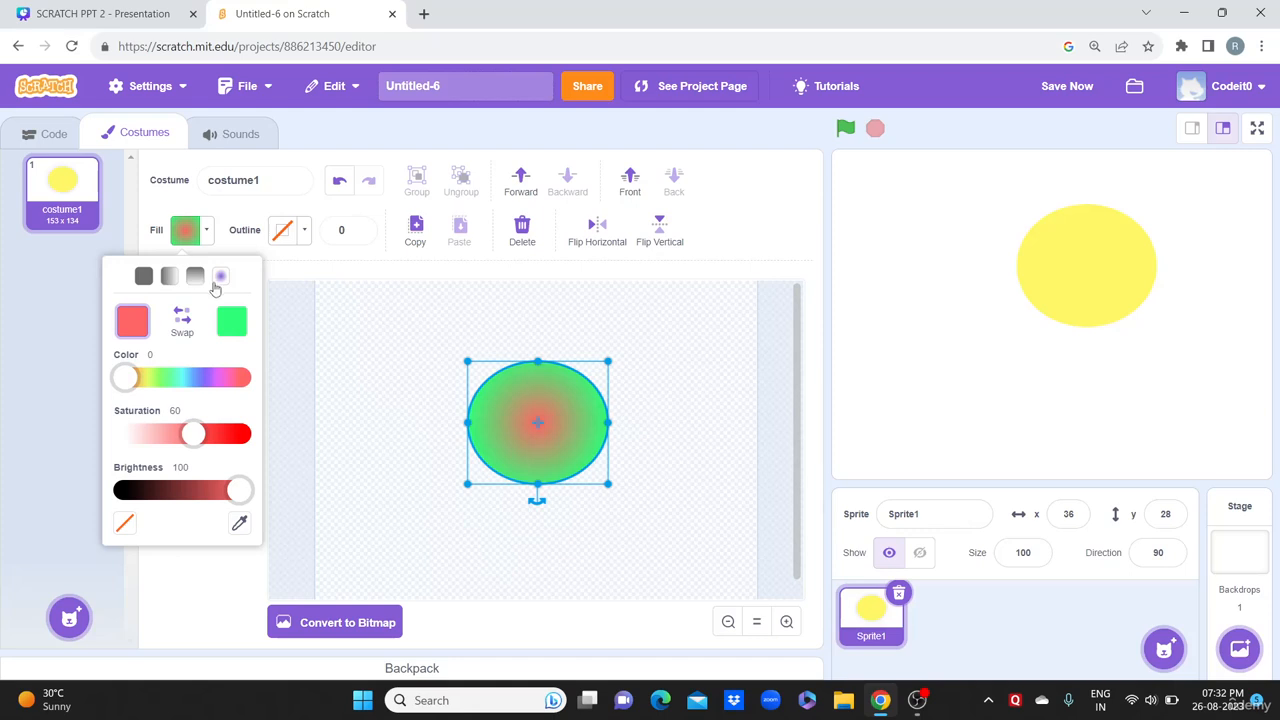
Step: Return the ellipse to a solid, fully saturated yellow fill (colour 18, saturation 100)
click(143, 276)
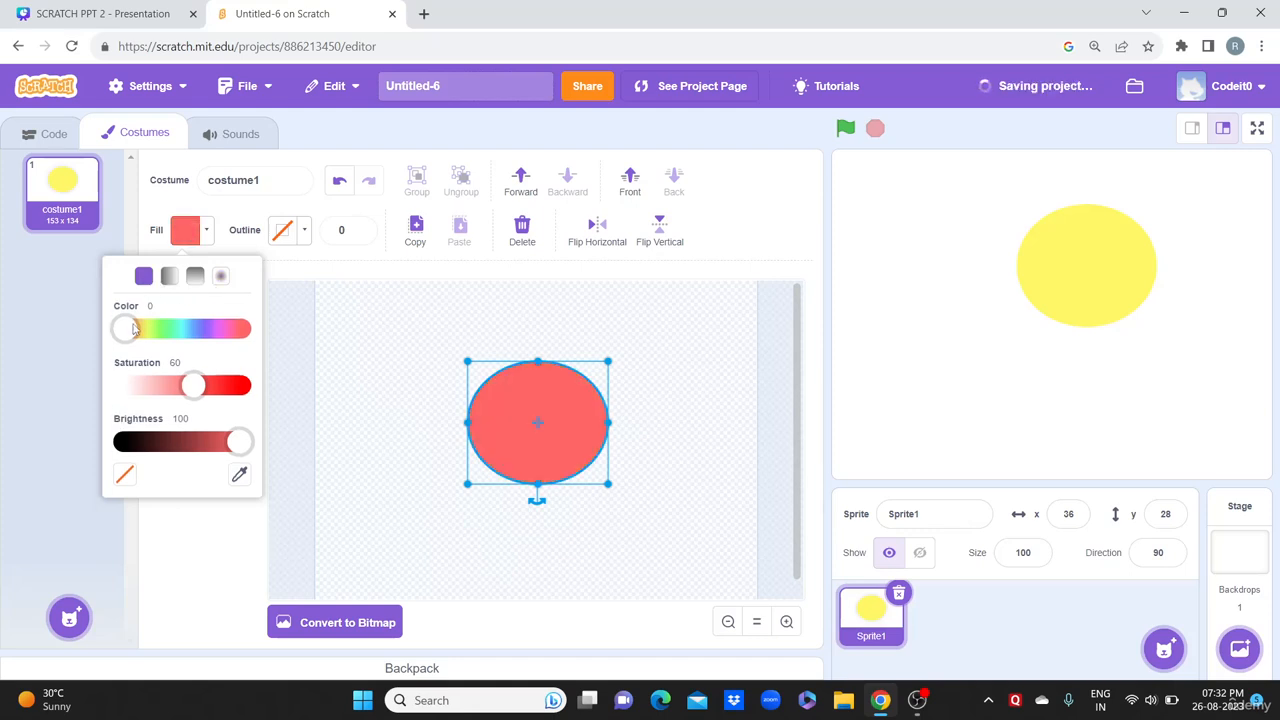
drag(133, 330, 155, 335)
drag(193, 385, 257, 393)
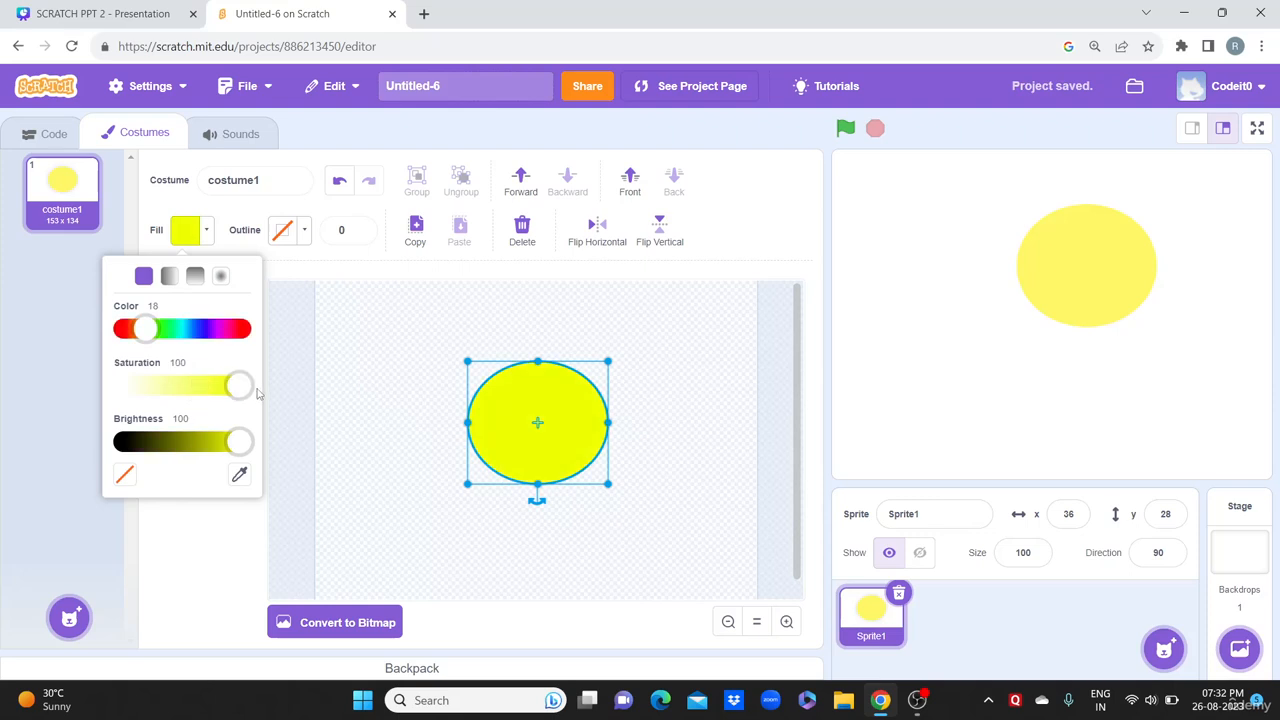
click(354, 362)
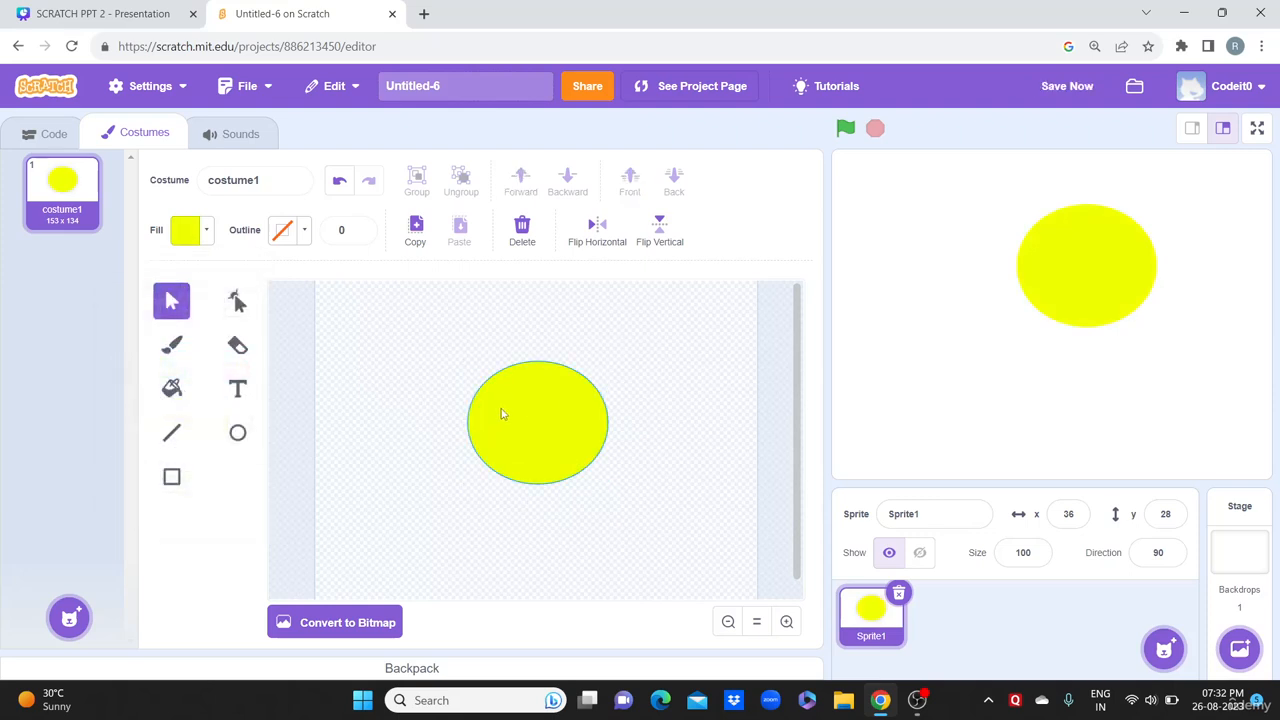
Step: Center the sprite on the stage and draw two small black eye ovals on the face
drag(1120, 271, 1112, 315)
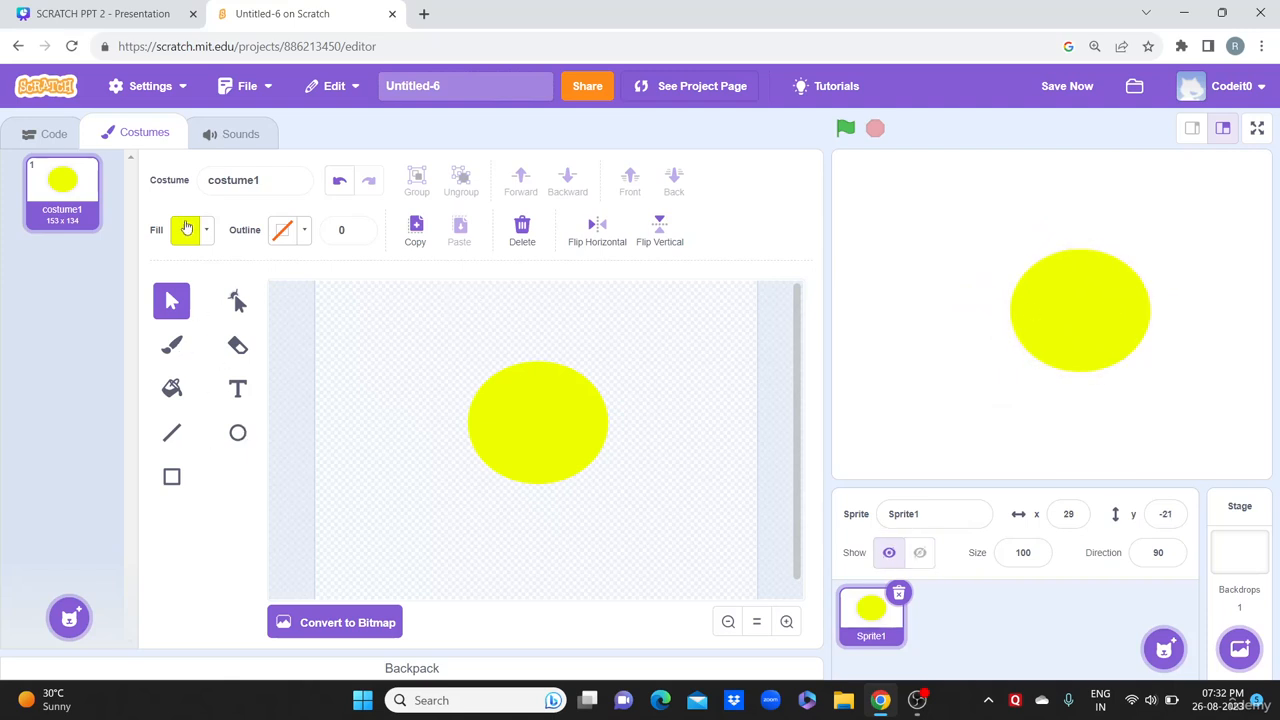
click(232, 394)
click(239, 435)
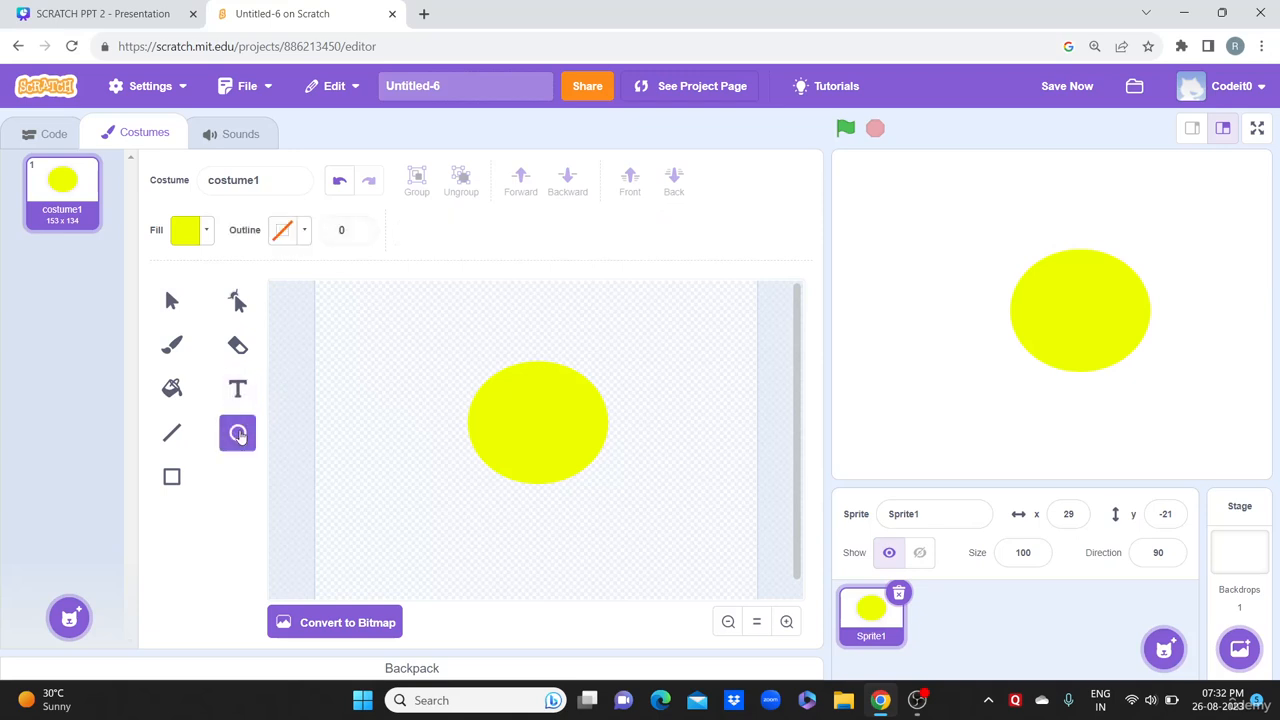
click(197, 238)
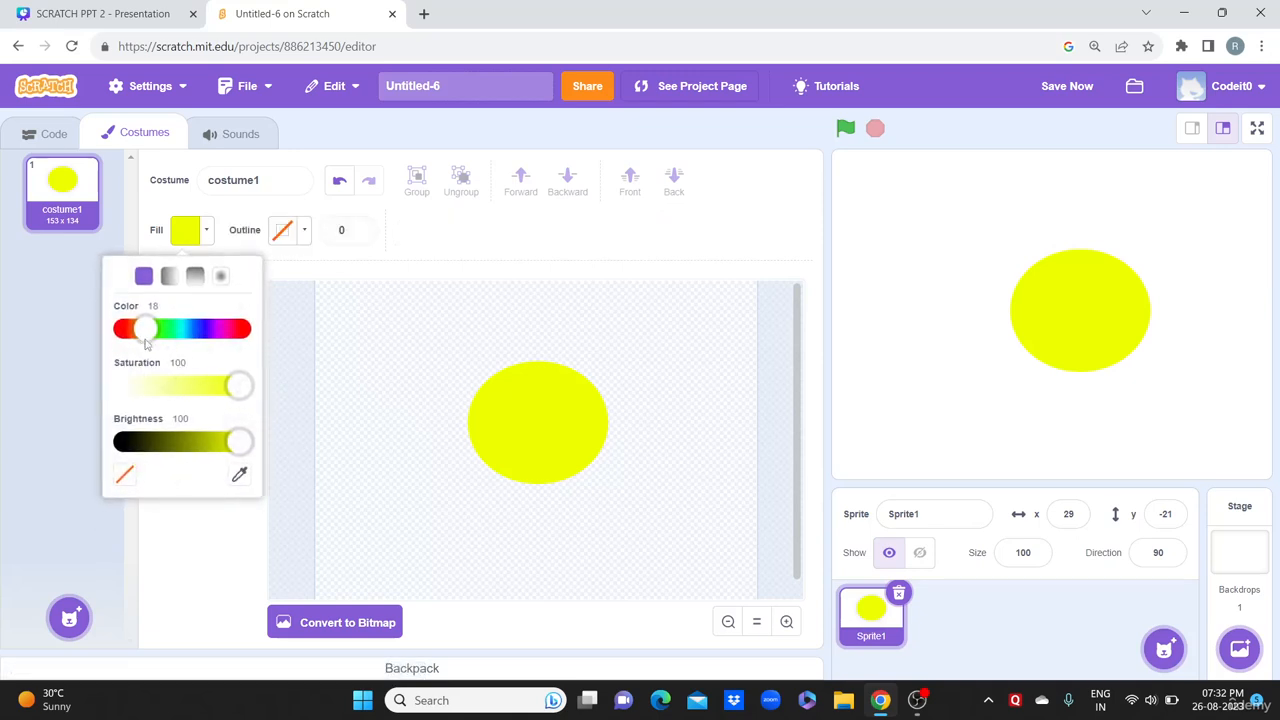
drag(240, 442, 102, 452)
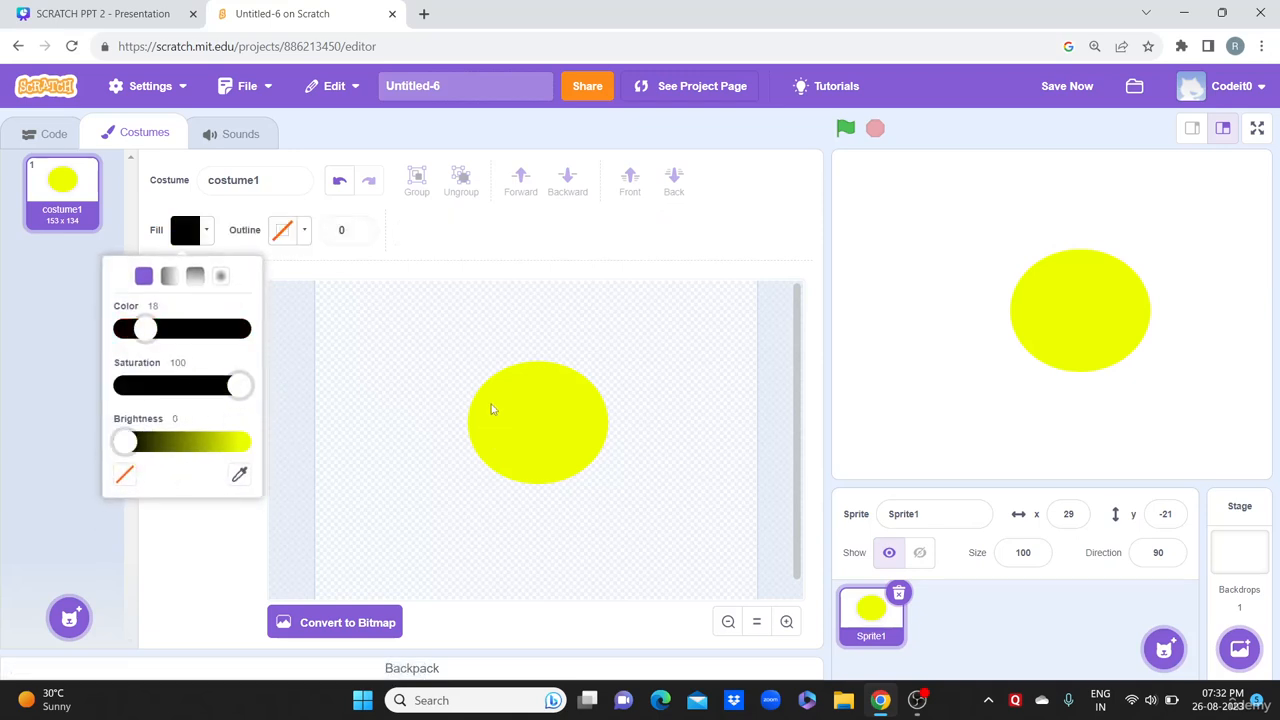
drag(491, 408, 503, 420)
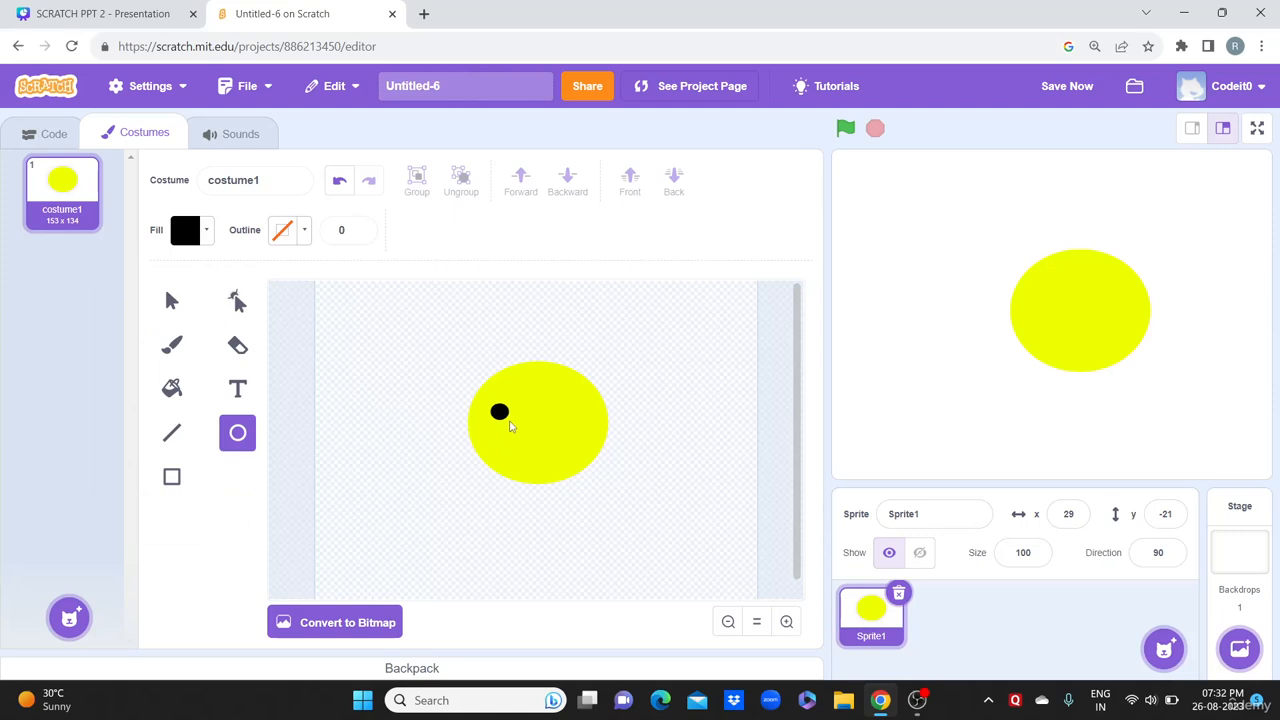
drag(554, 402, 575, 427)
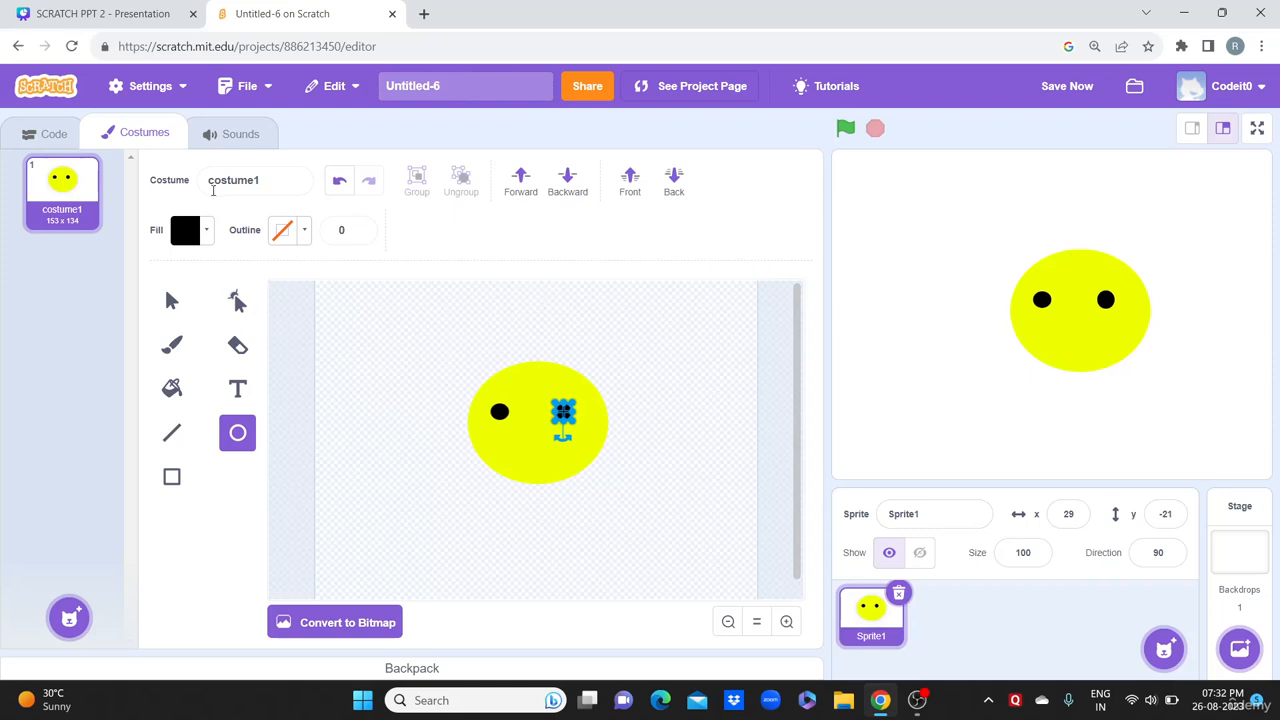
Step: Nudge the left eye into line, then drop the circle fill saturation to 0
click(352, 414)
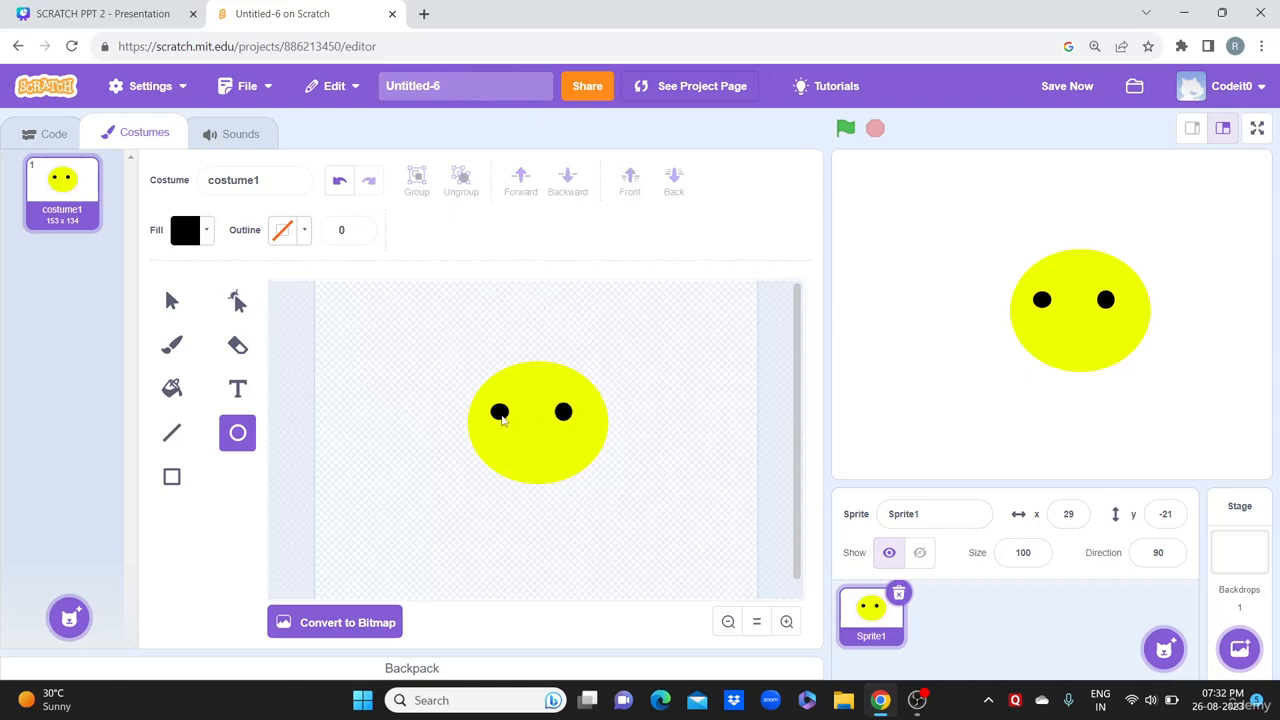
click(171, 300)
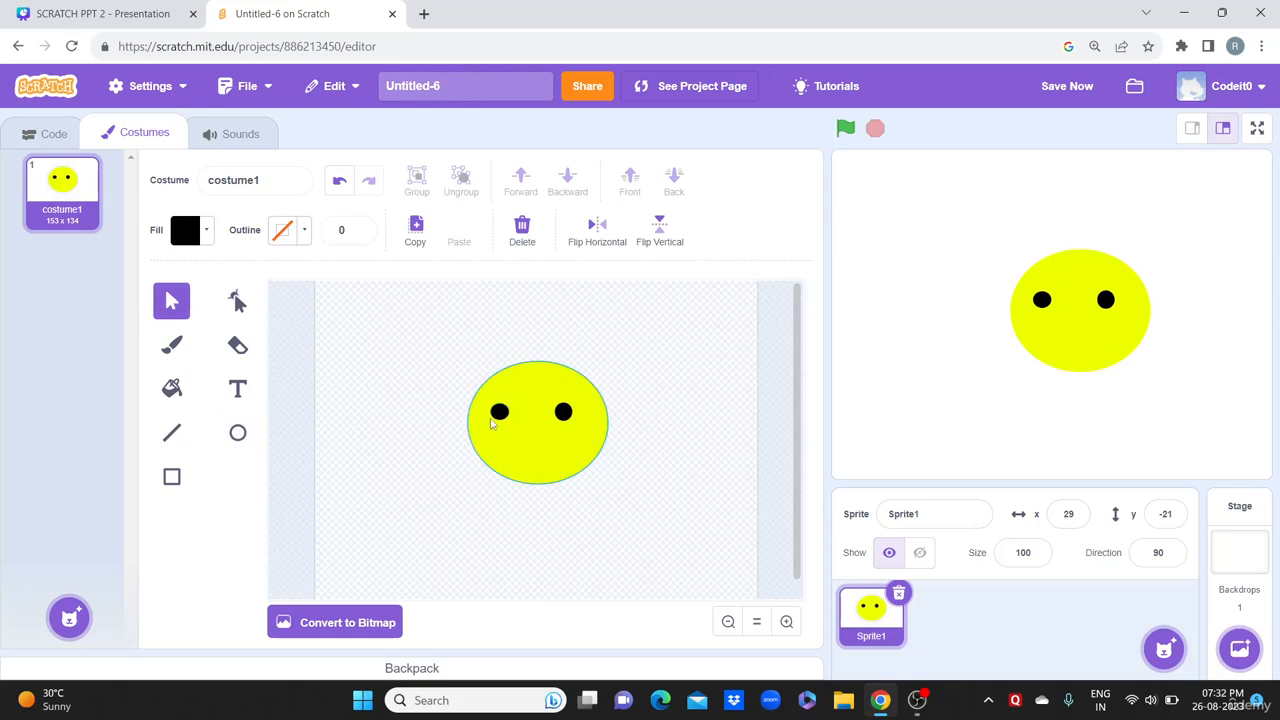
drag(500, 415, 505, 417)
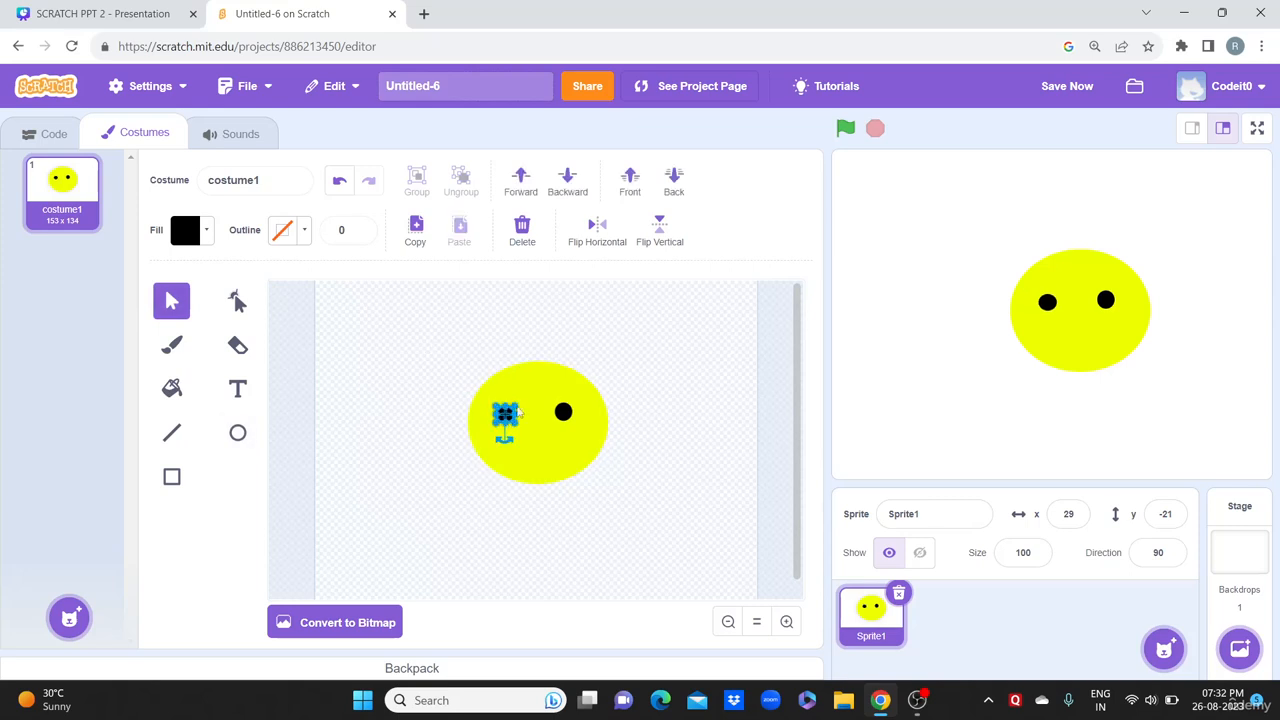
click(650, 326)
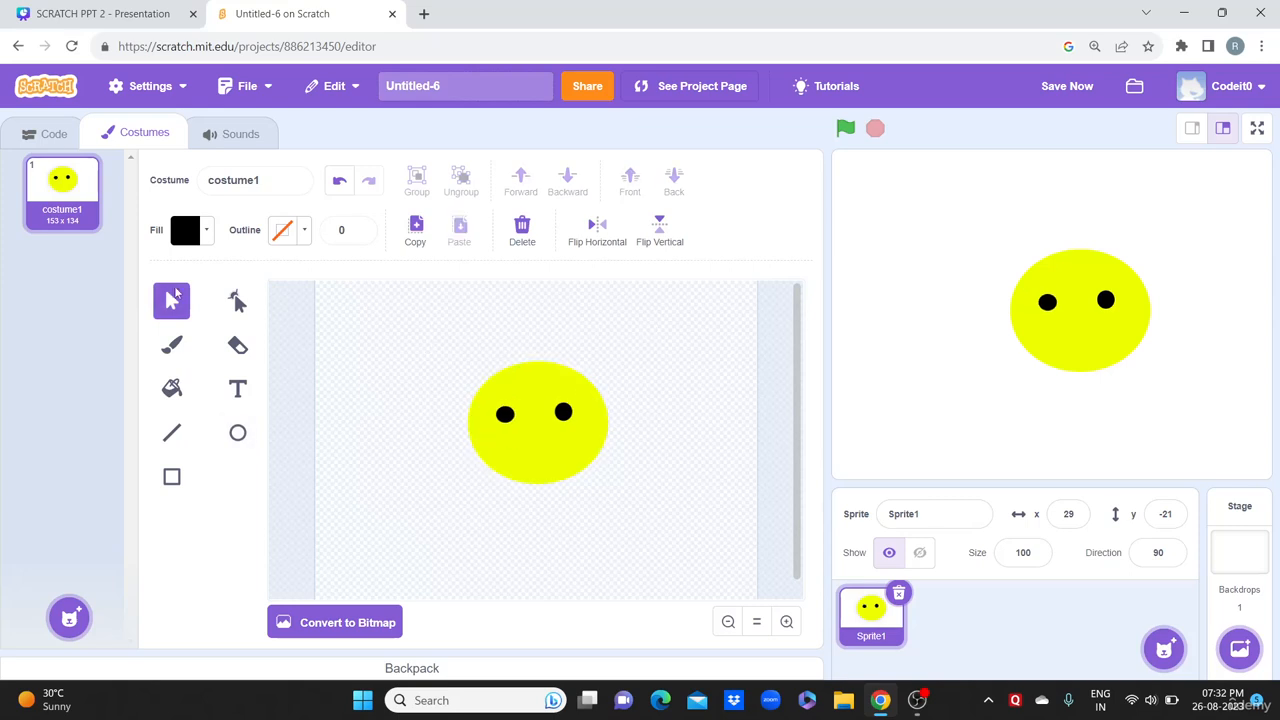
click(238, 432)
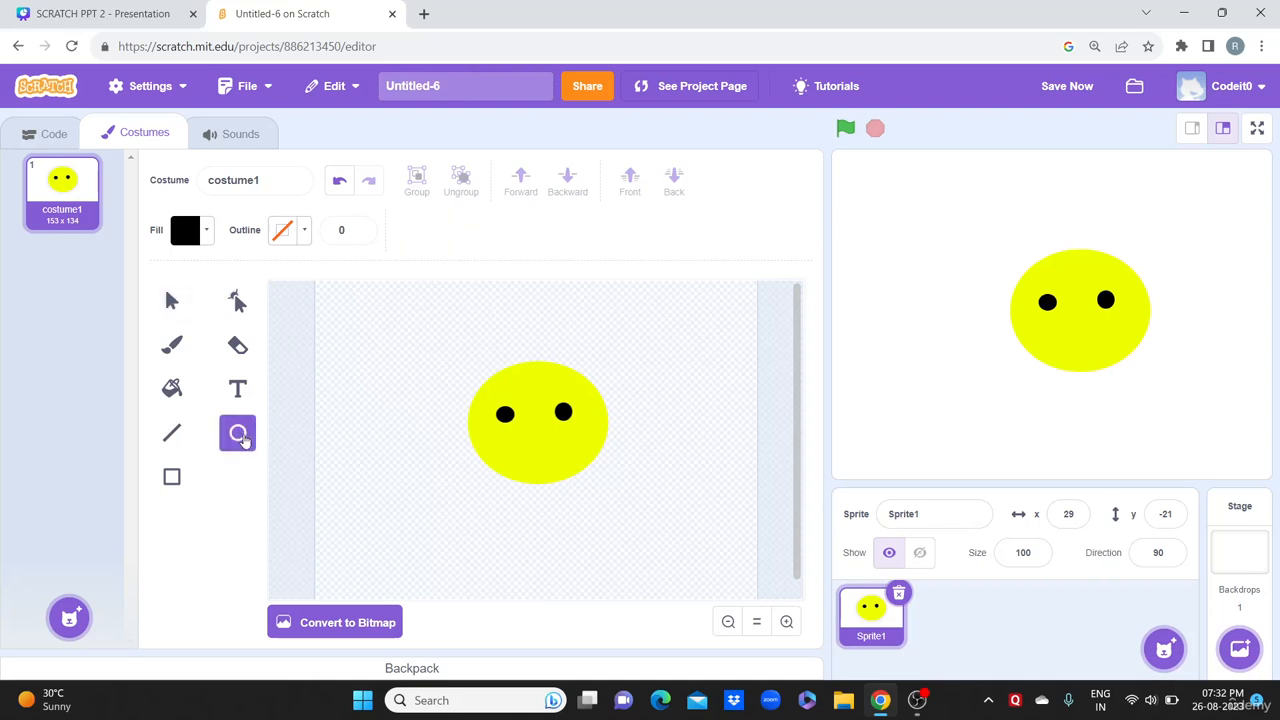
click(207, 240)
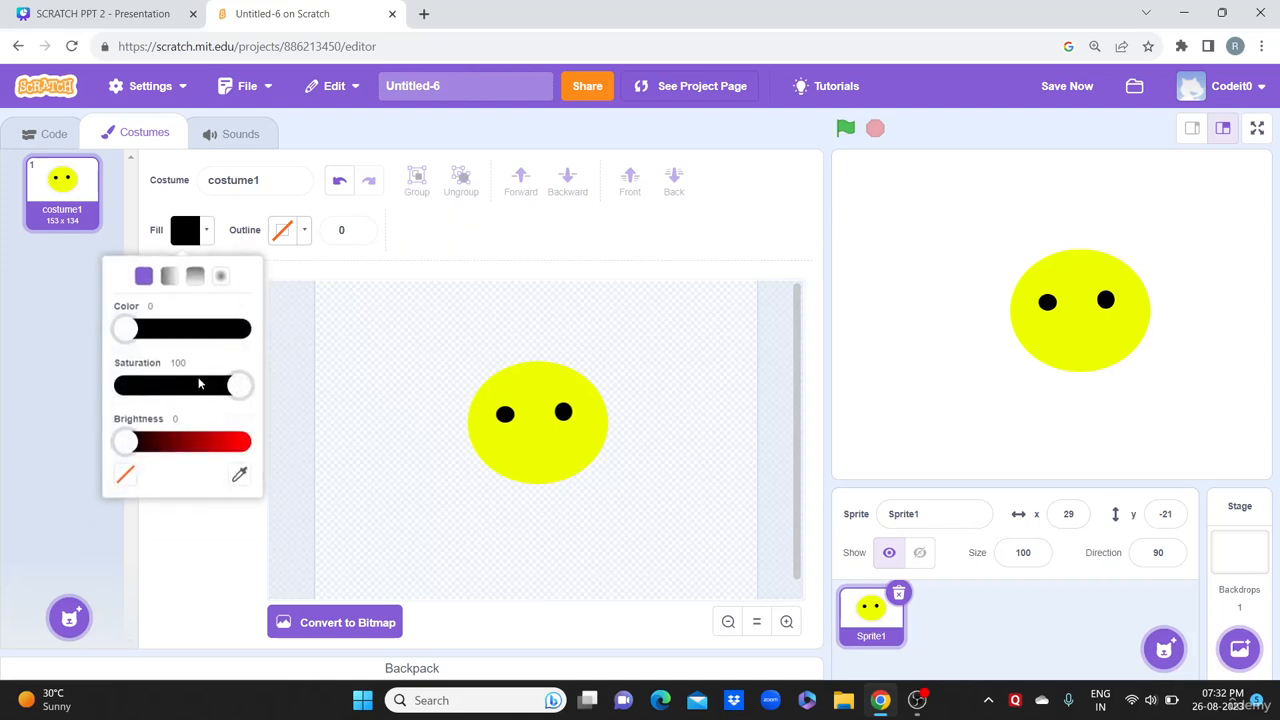
drag(246, 386, 91, 385)
Step: With brightness 100 for a white fill, draw small white dots in both eyes
drag(124, 442, 240, 441)
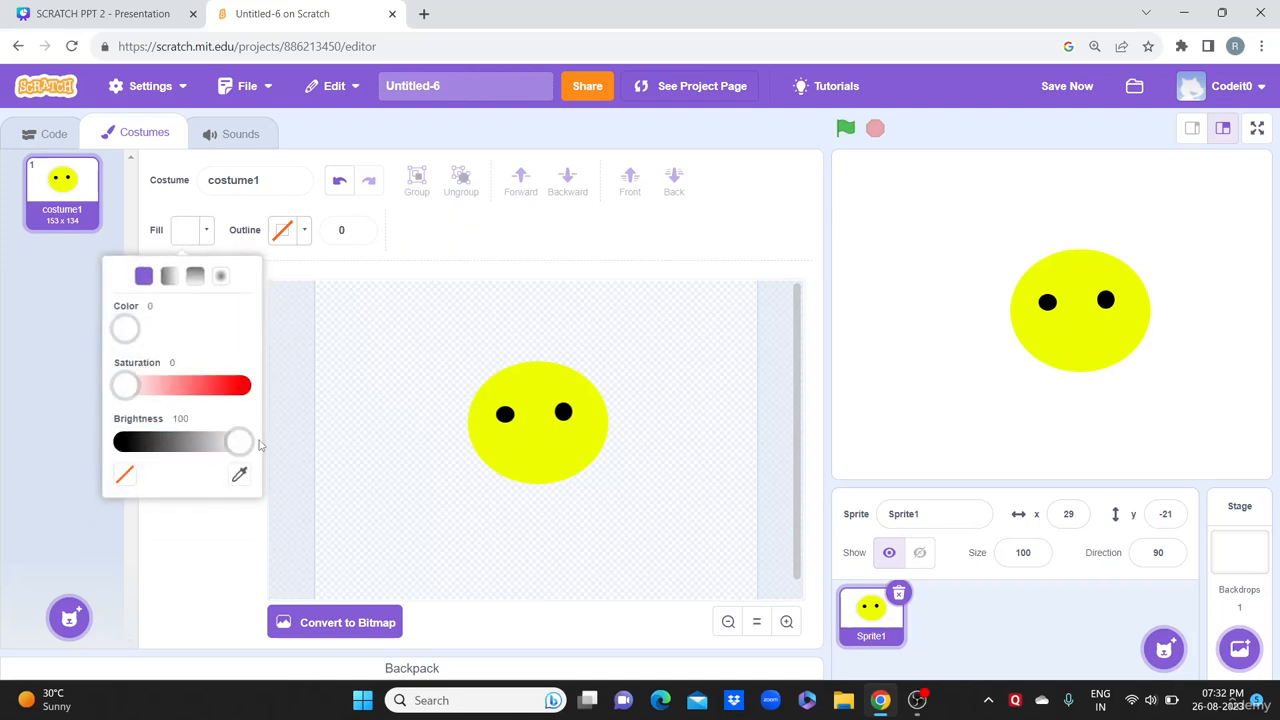
click(507, 416)
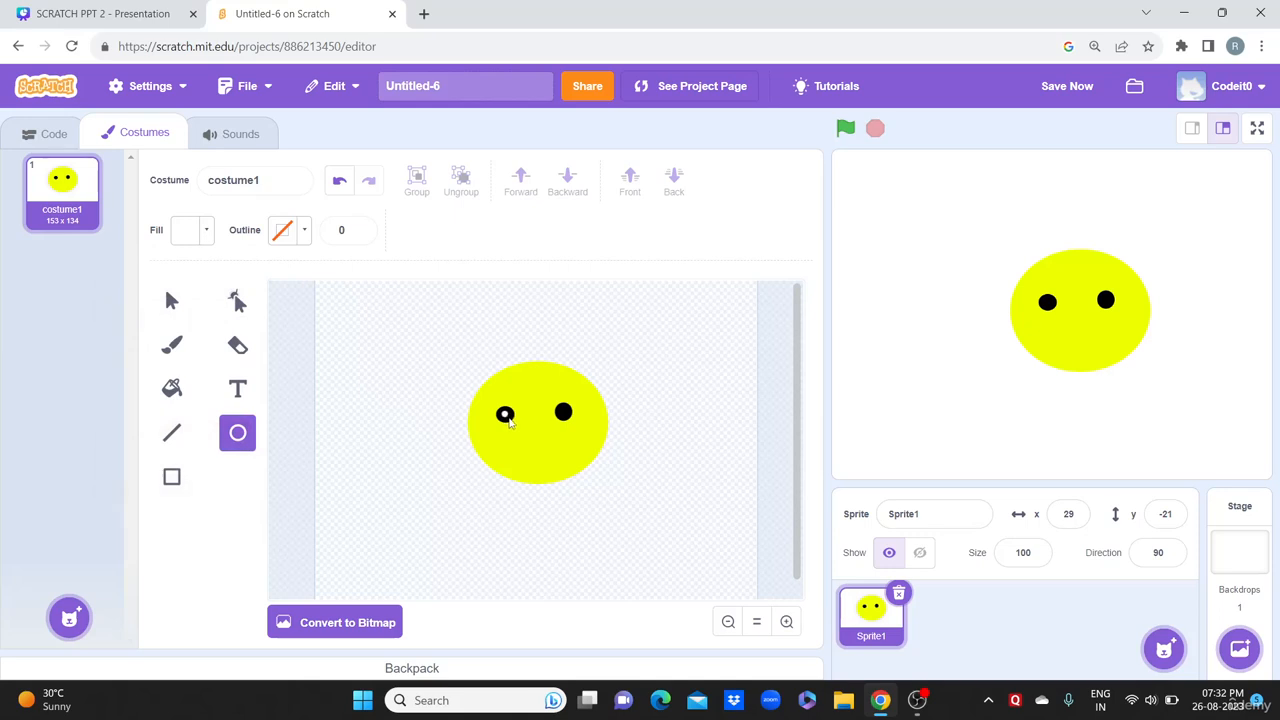
drag(509, 422, 570, 420)
drag(570, 421, 570, 422)
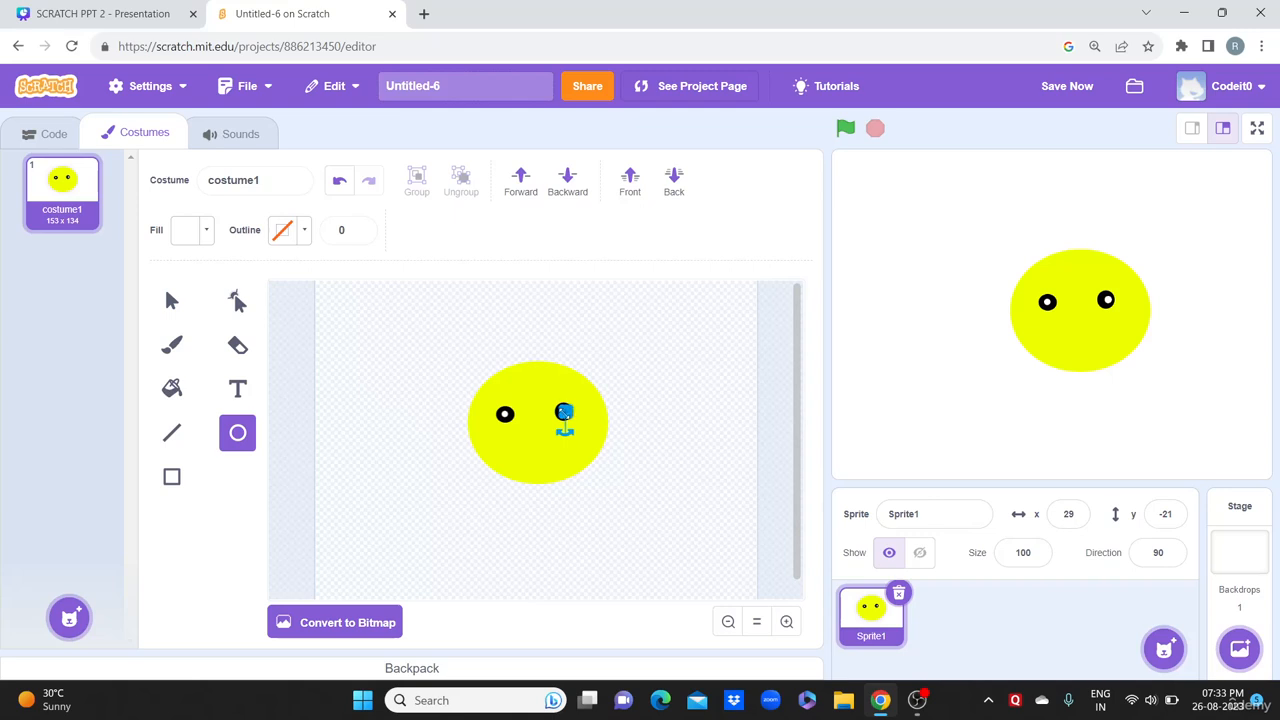
drag(566, 413, 563, 412)
click(624, 342)
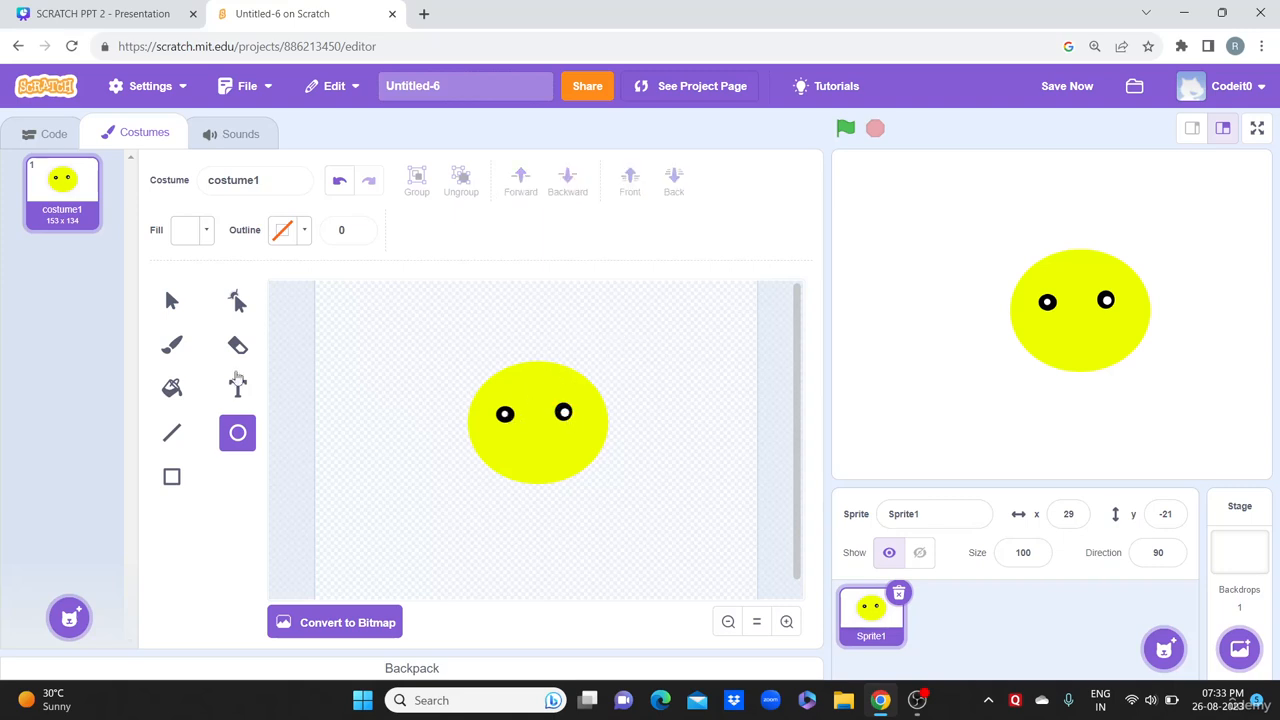
Step: Delete the left eye's white dot and slightly enlarge the left black pupil
click(171, 300)
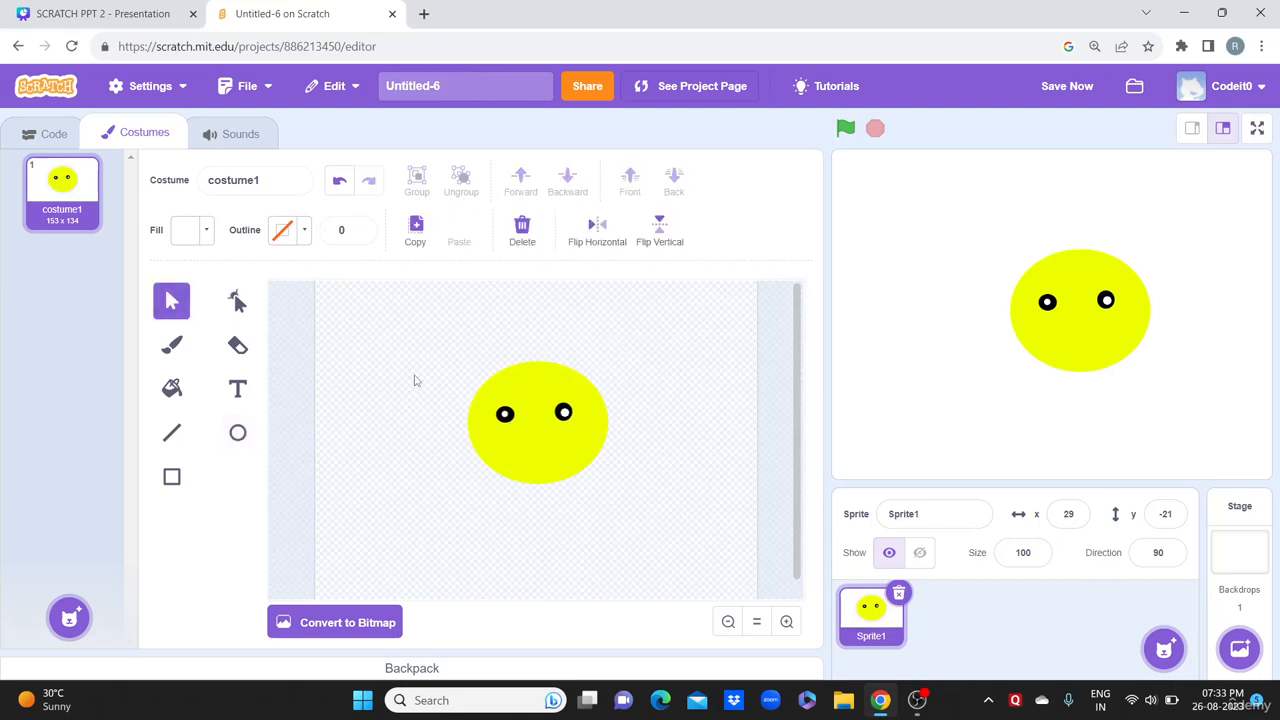
click(505, 416)
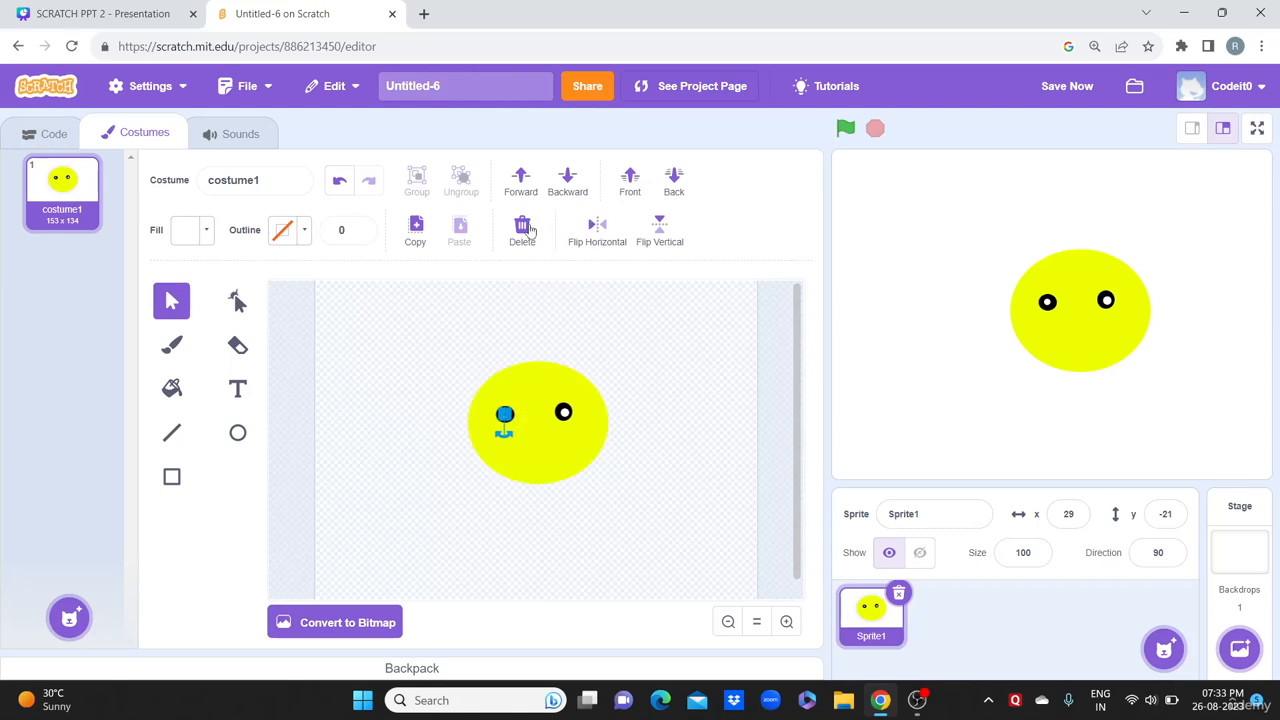
click(522, 230)
click(505, 416)
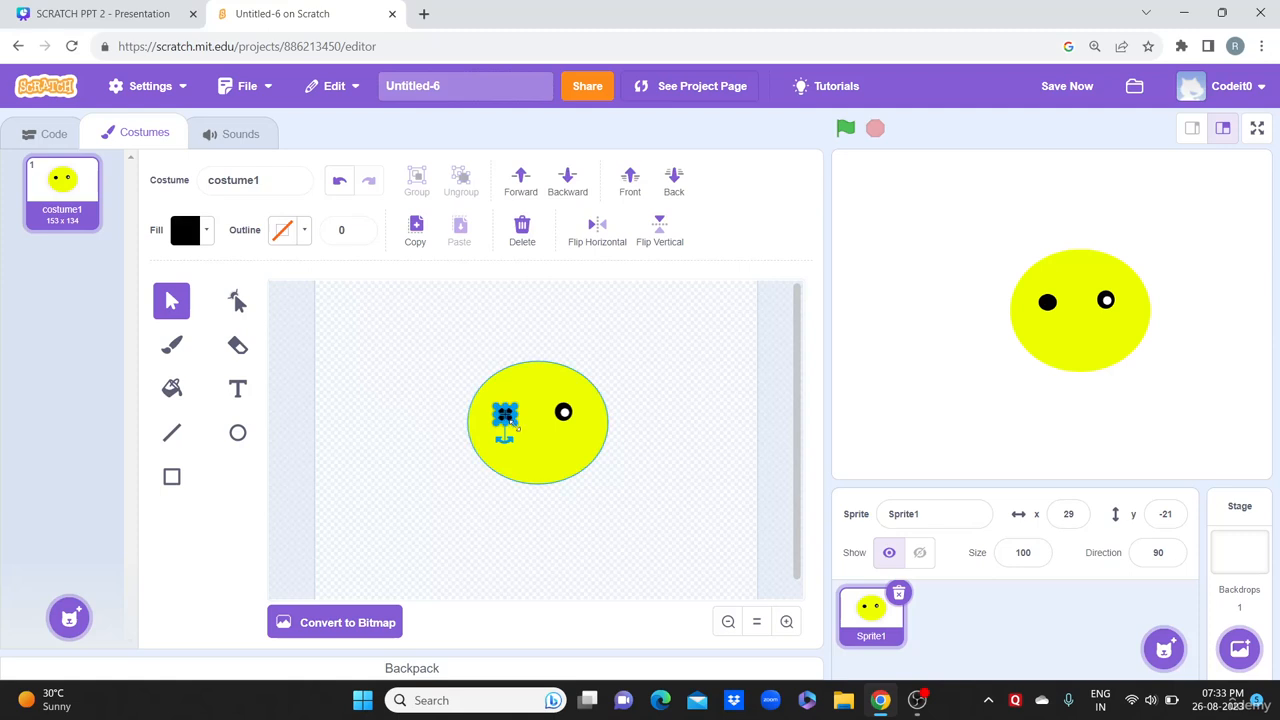
drag(515, 423, 507, 424)
click(508, 352)
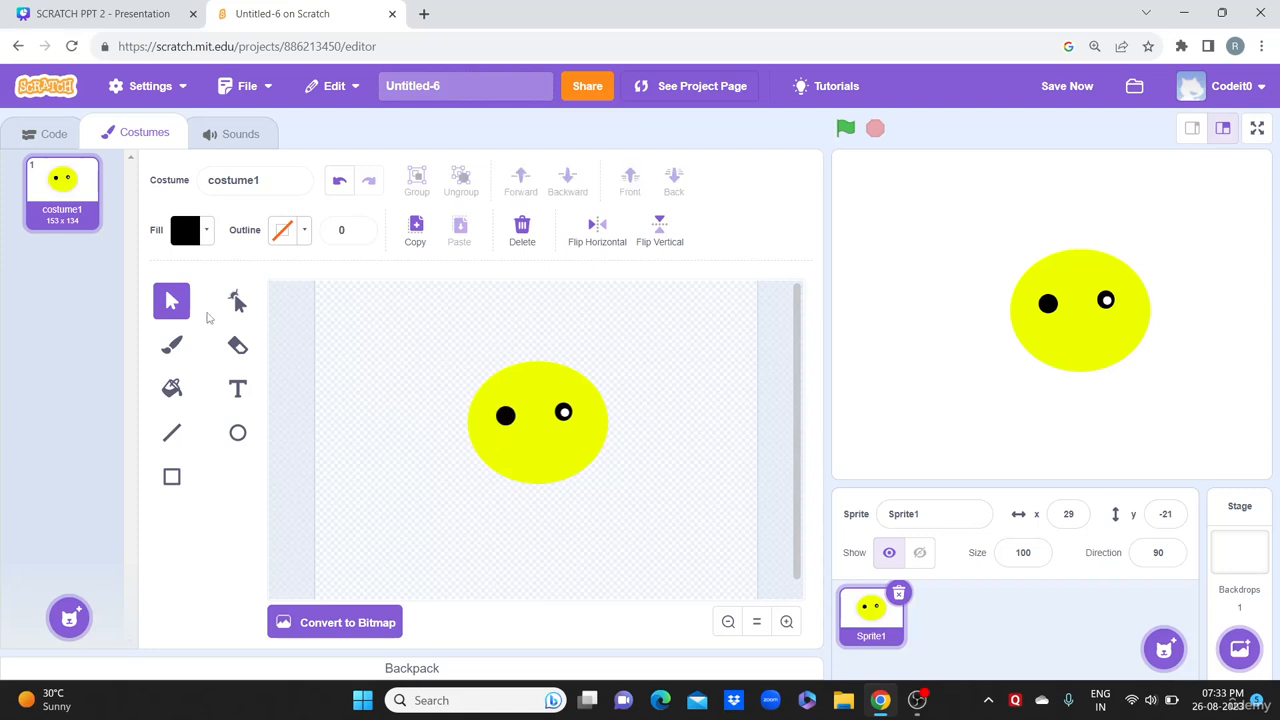
Step: Redraw a white highlight dot inside the left eye using brightness 100, saturation 0
click(237, 432)
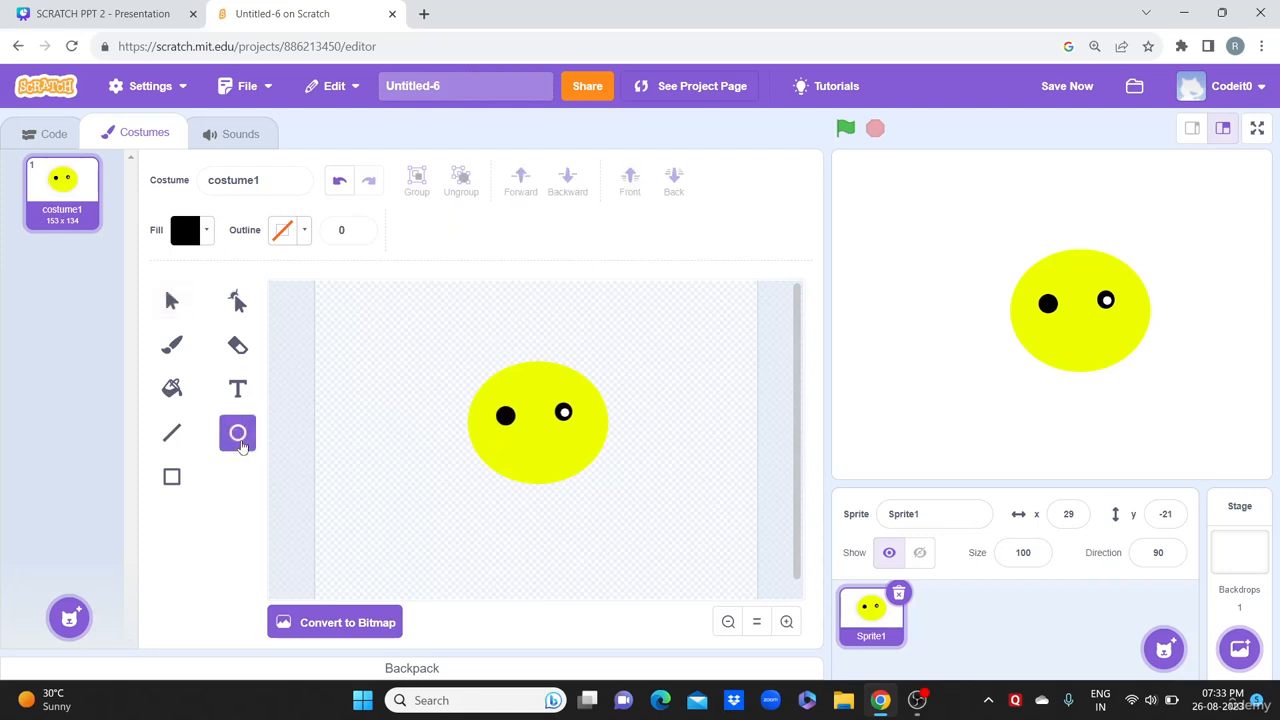
click(189, 242)
drag(123, 445, 245, 446)
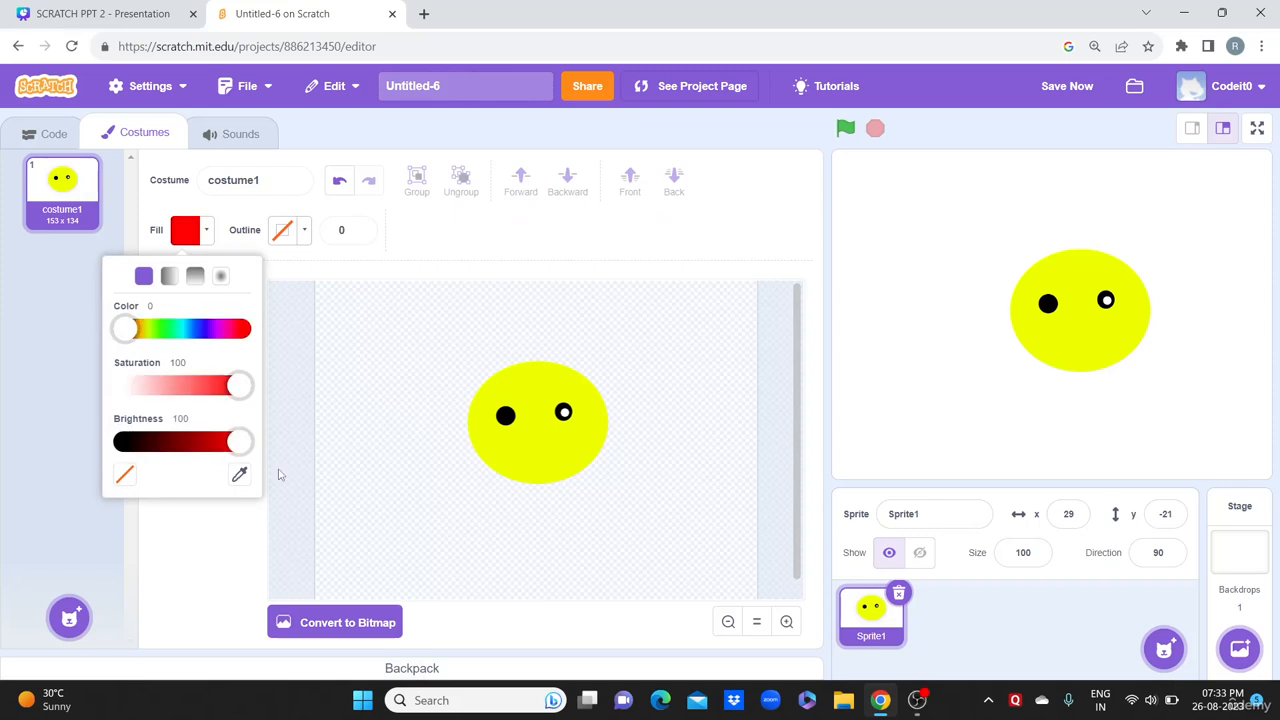
drag(238, 388, 58, 390)
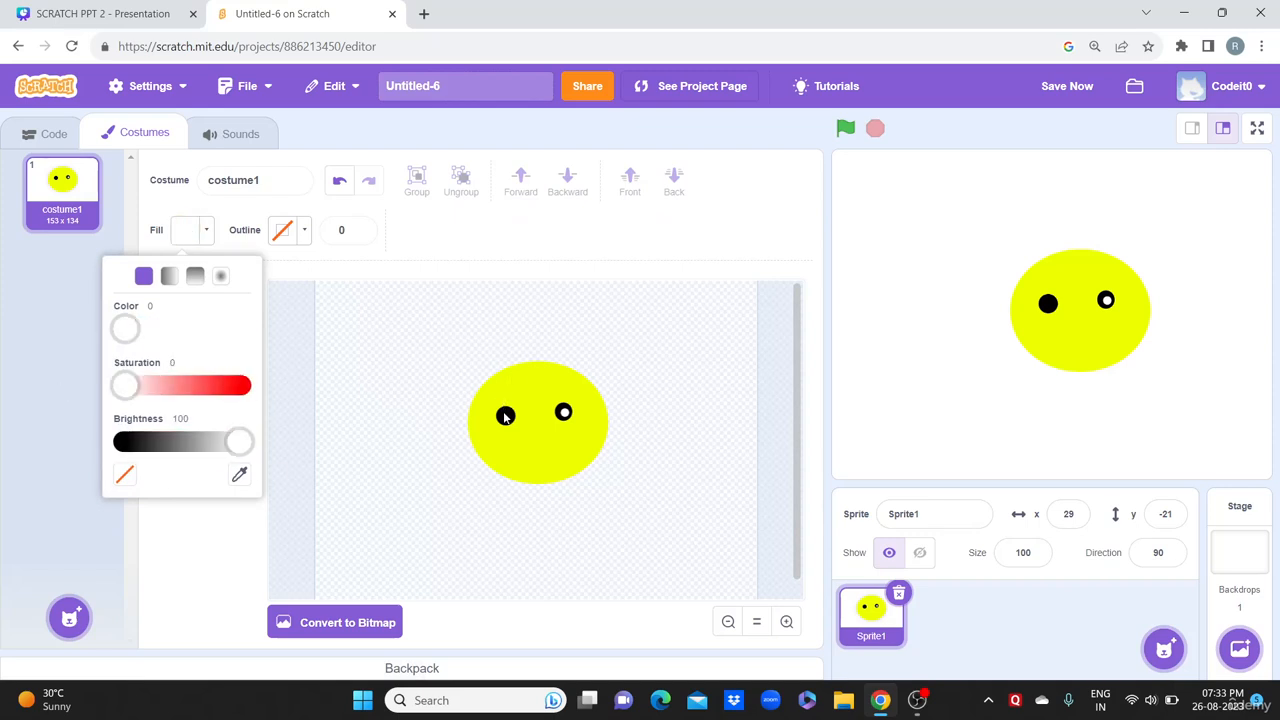
drag(503, 412, 509, 421)
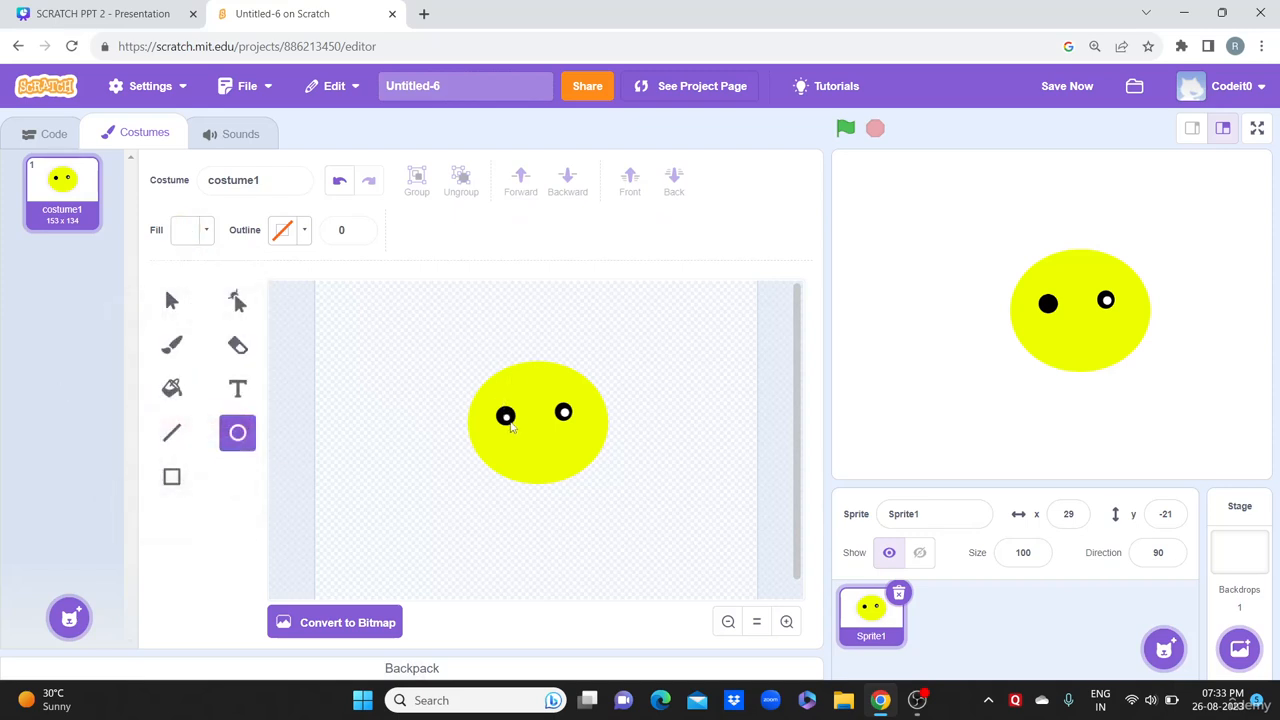
click(510, 428)
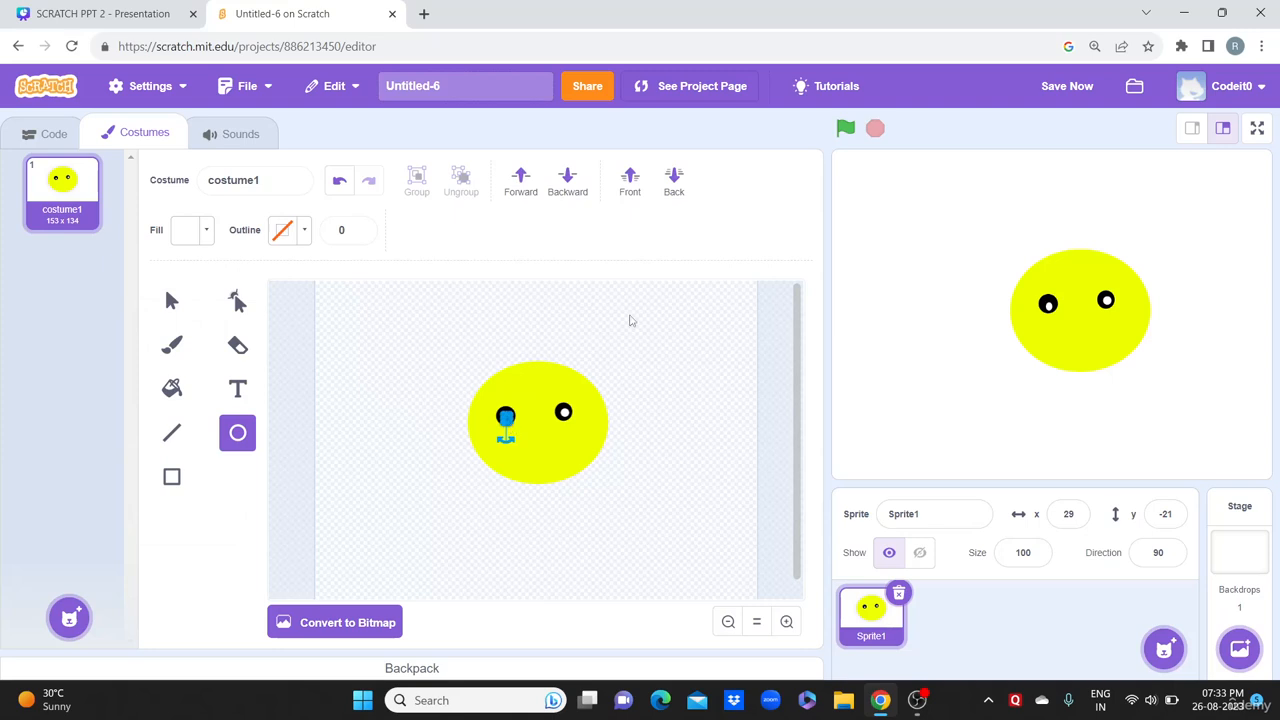
click(630, 320)
click(180, 298)
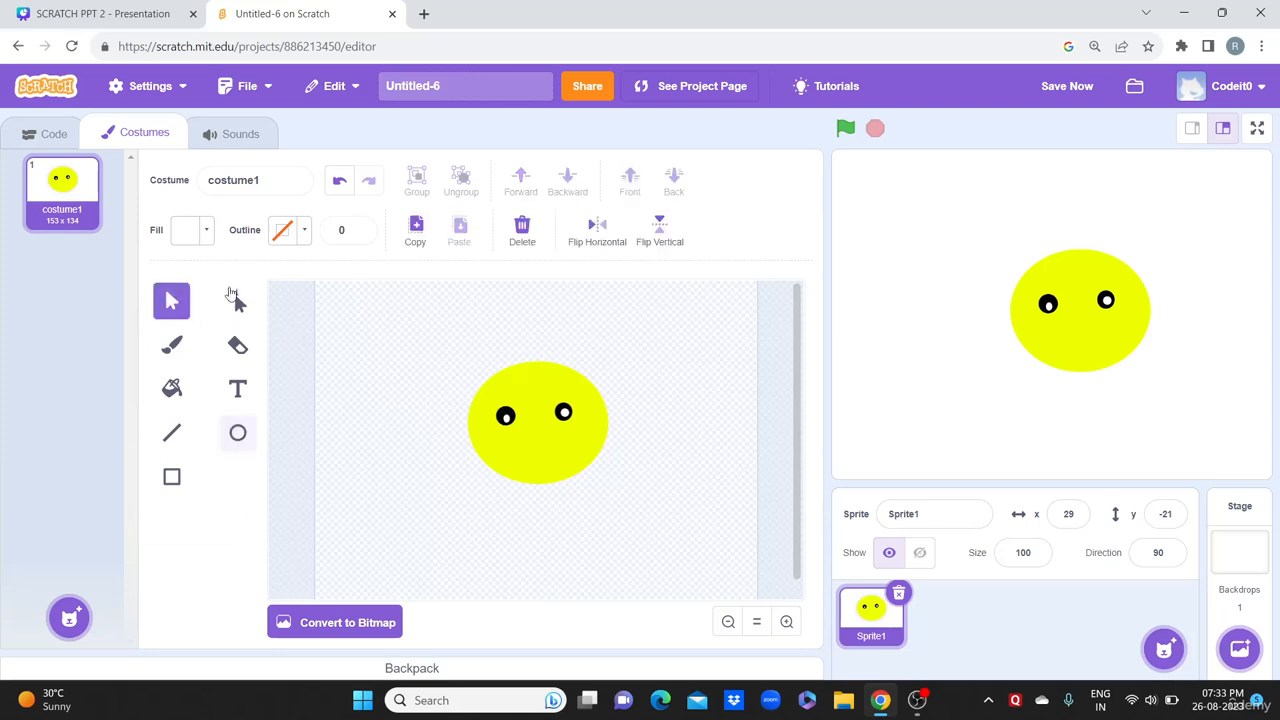
click(507, 421)
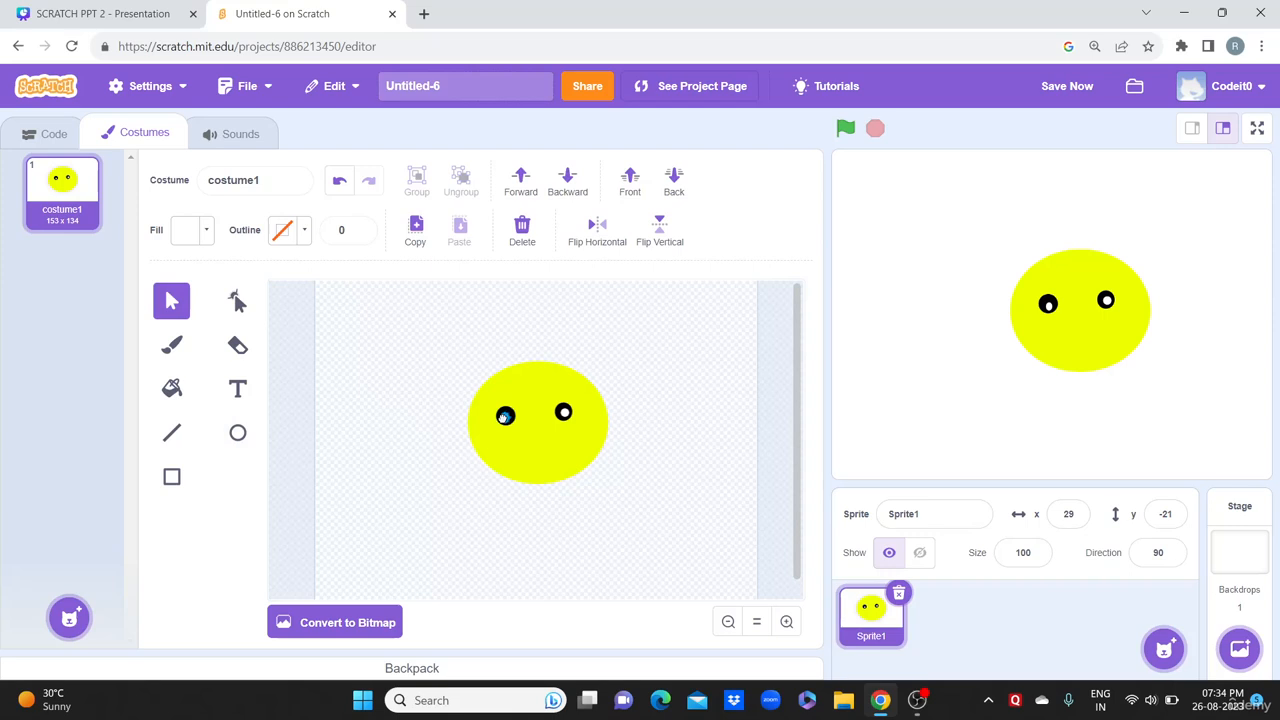
click(654, 362)
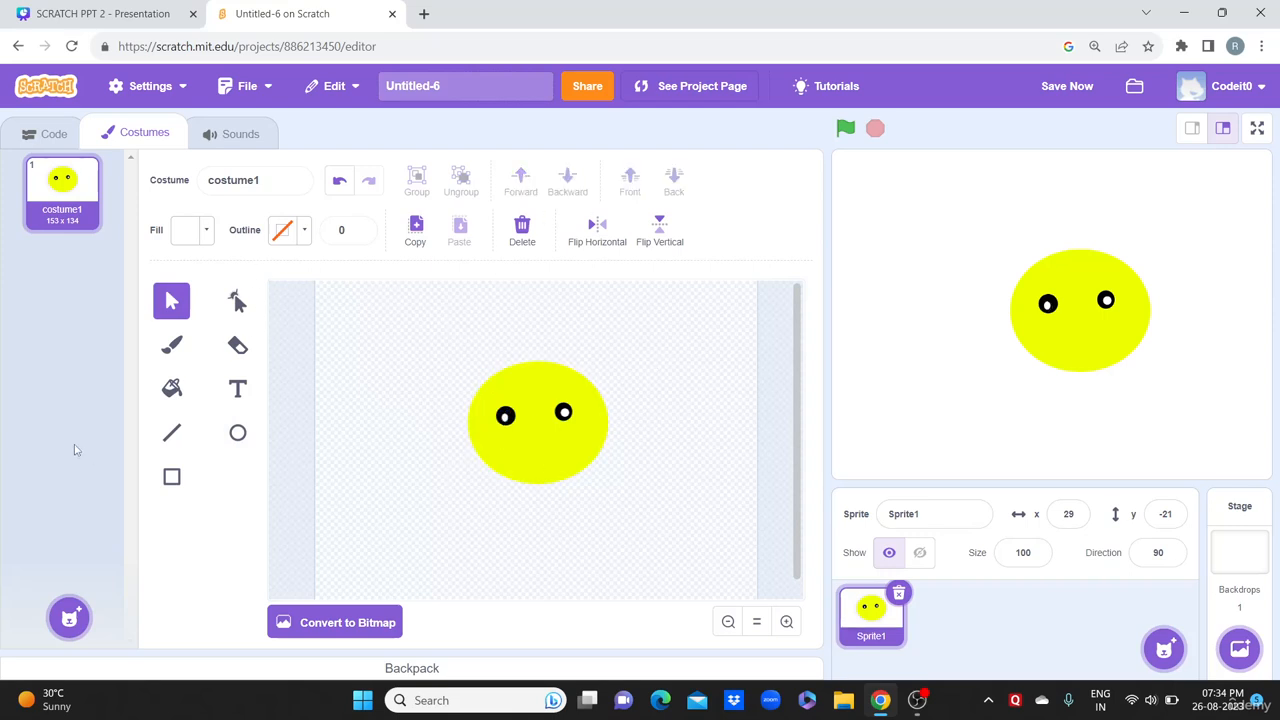
Step: Draw a straight mouth line below the eyes, then undo it
click(237, 433)
click(171, 432)
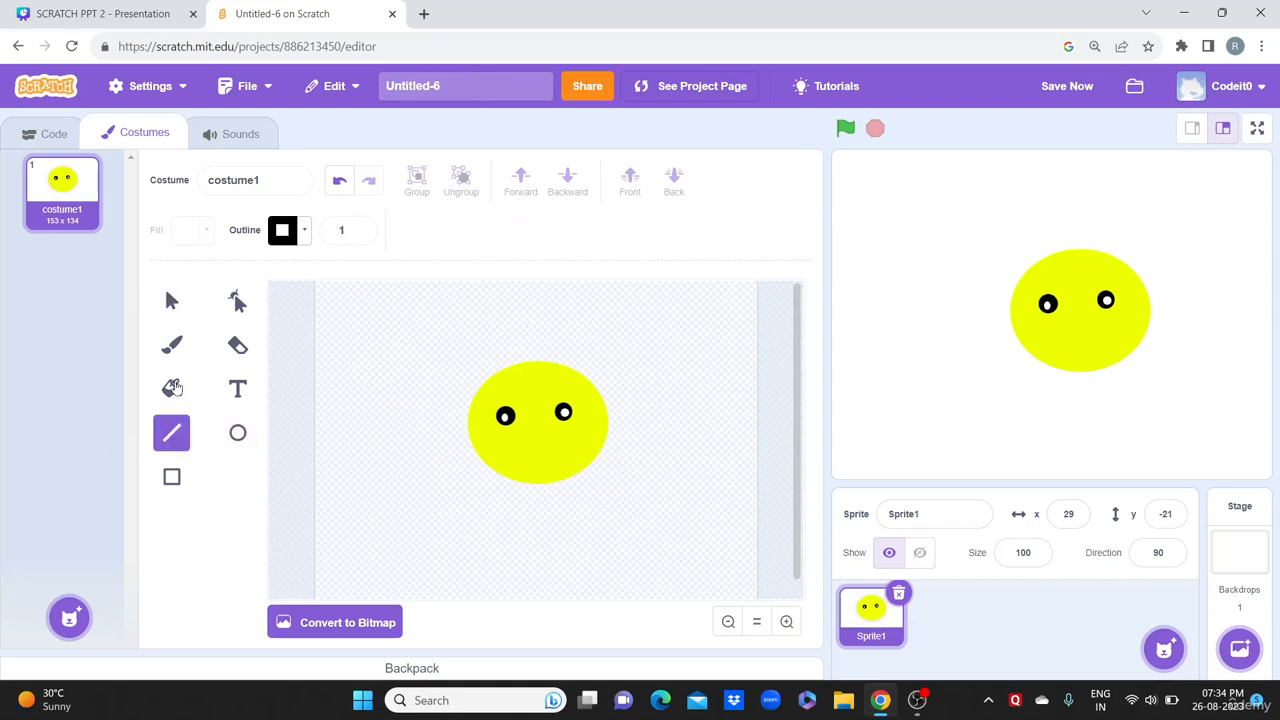
drag(523, 451, 572, 453)
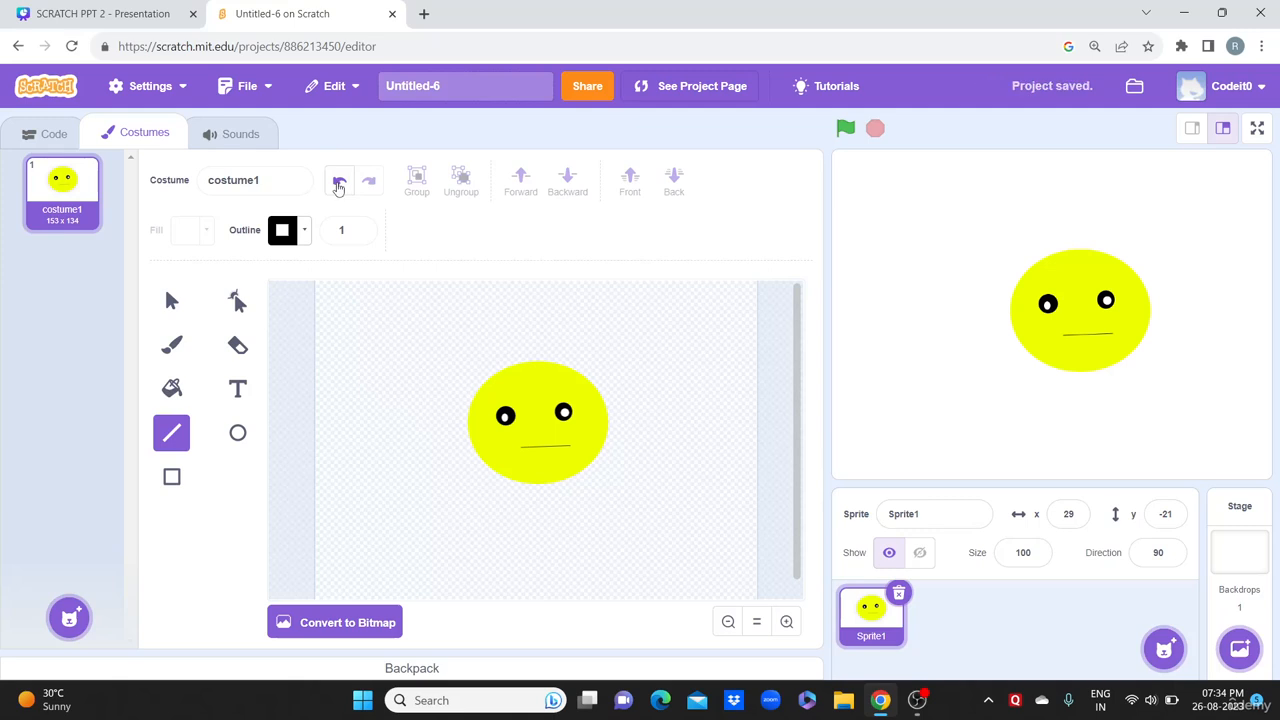
click(339, 183)
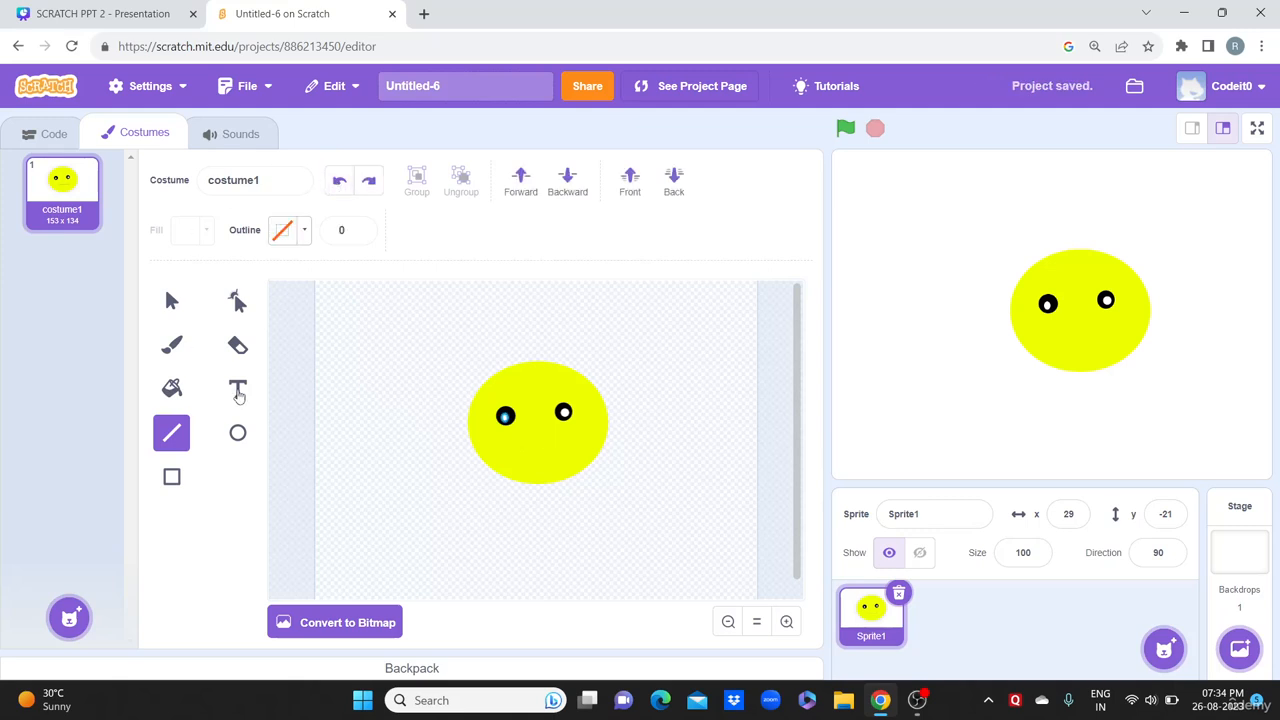
Step: Draw a black oval mouth below the eyes and reshape it into a smile
click(246, 441)
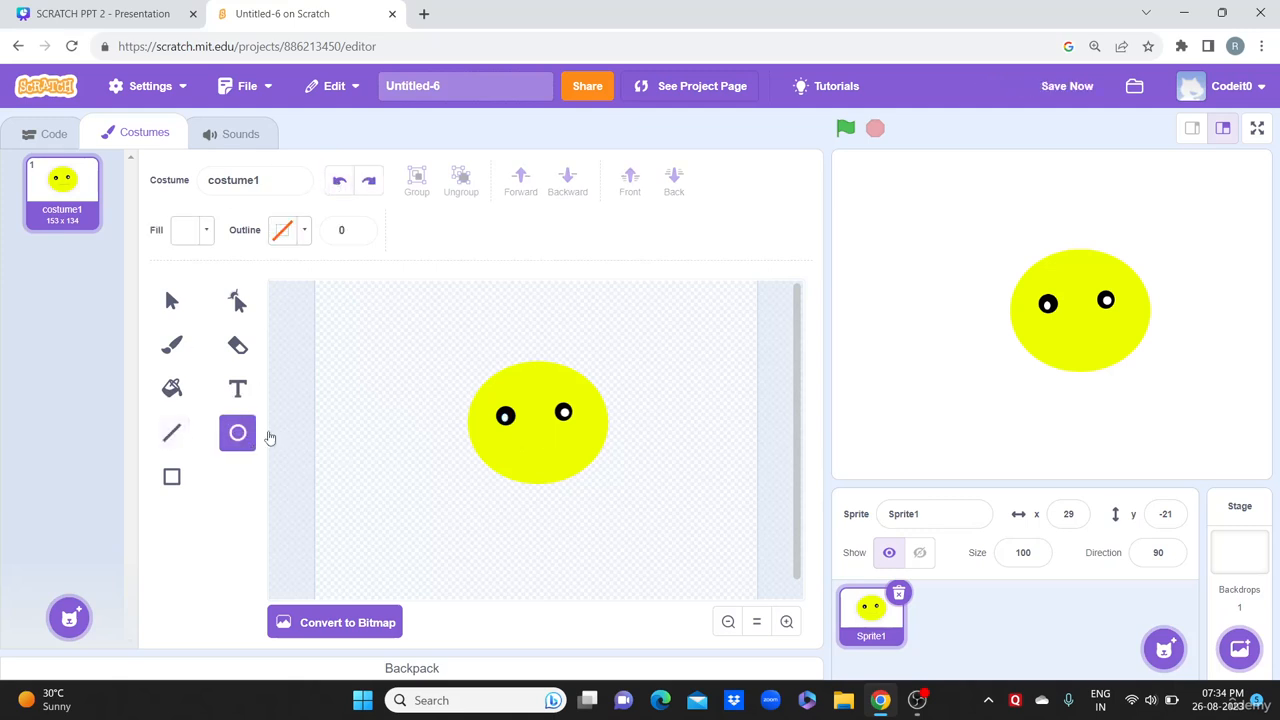
click(193, 230)
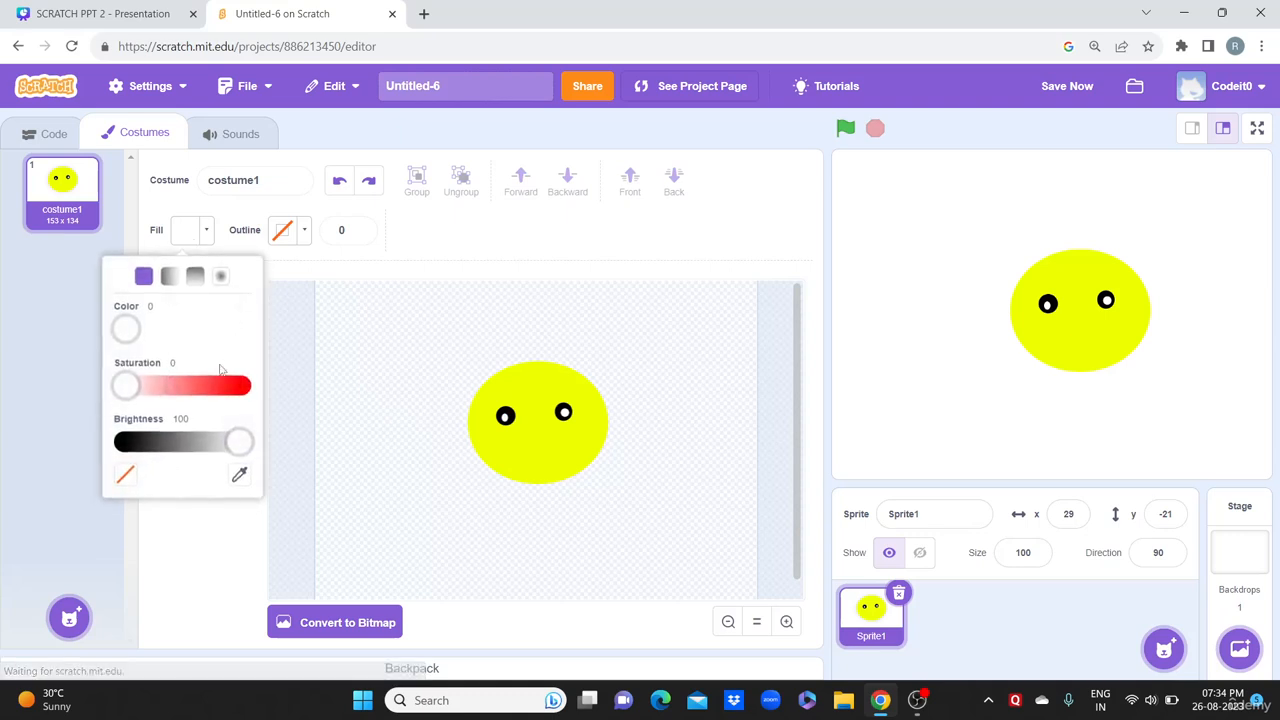
drag(237, 442, 122, 445)
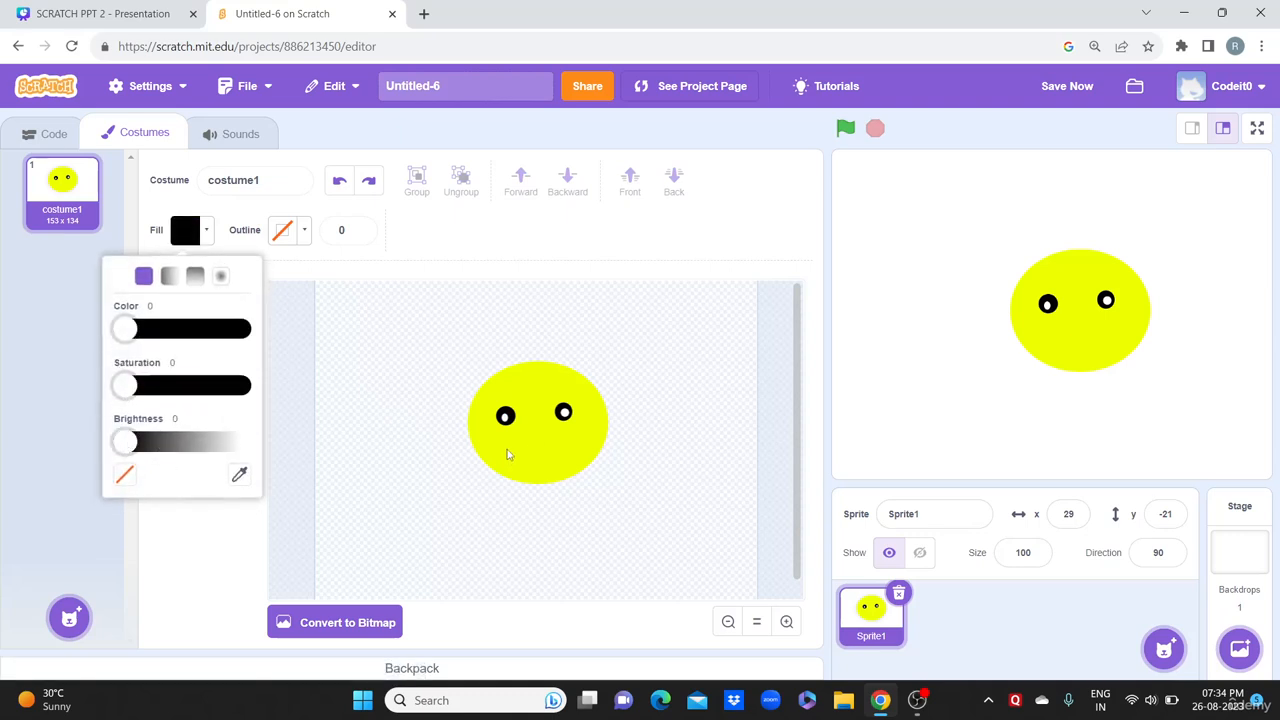
click(507, 455)
drag(506, 446, 573, 472)
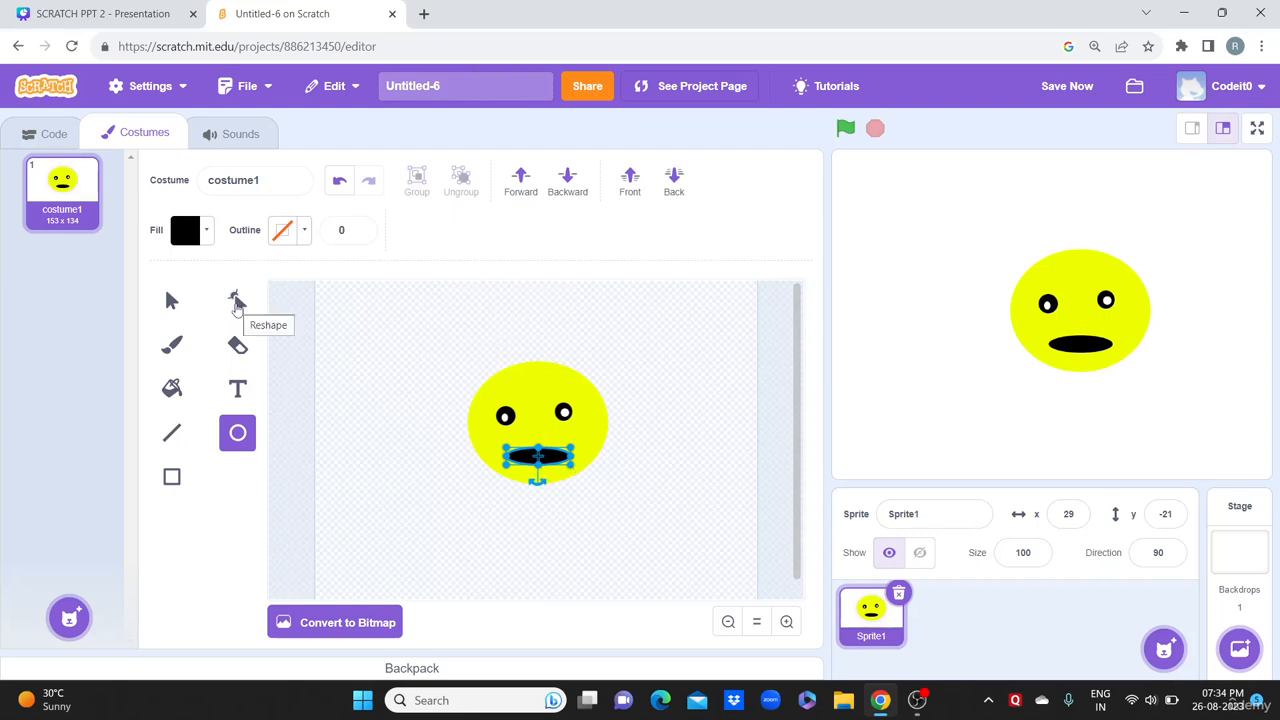
click(236, 303)
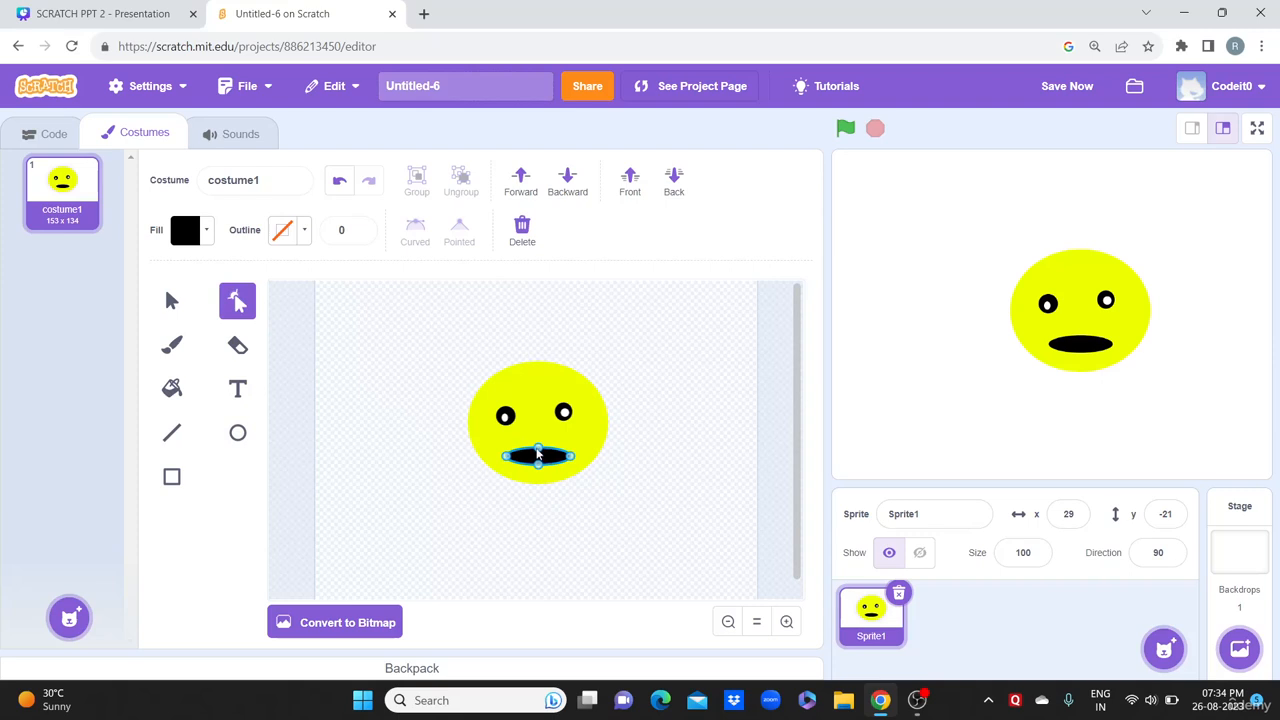
drag(538, 452, 570, 447)
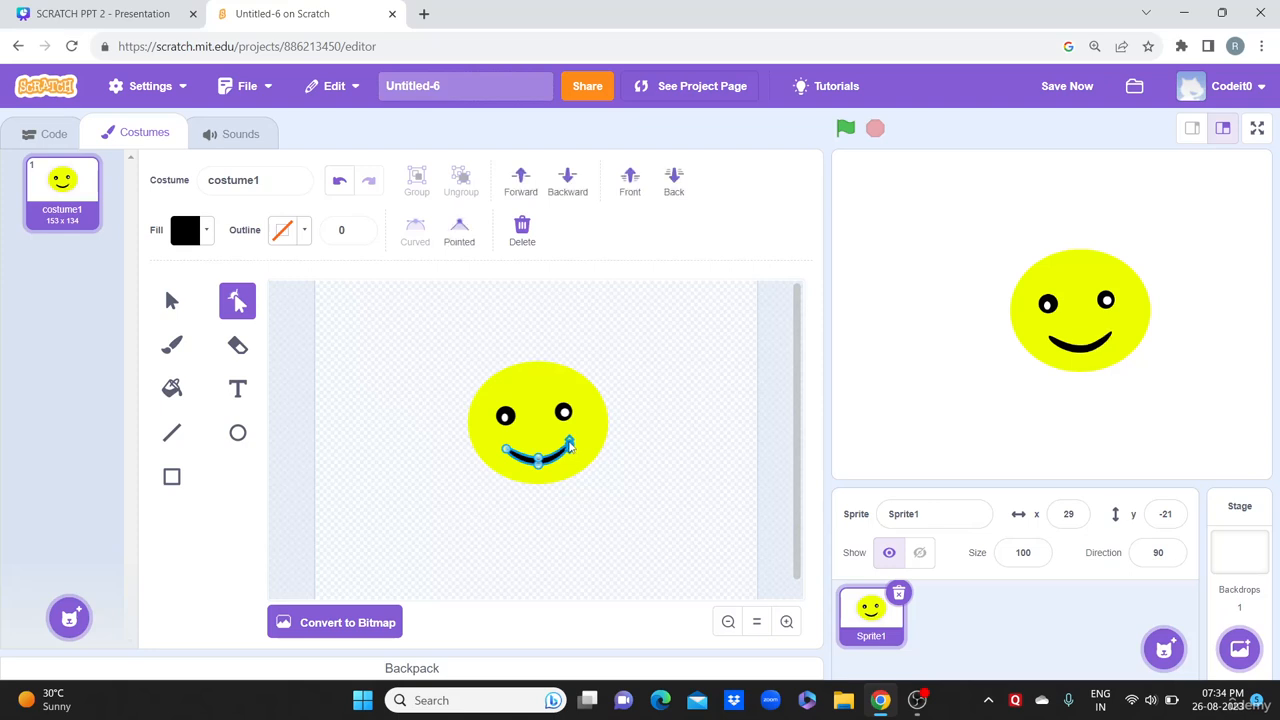
click(684, 409)
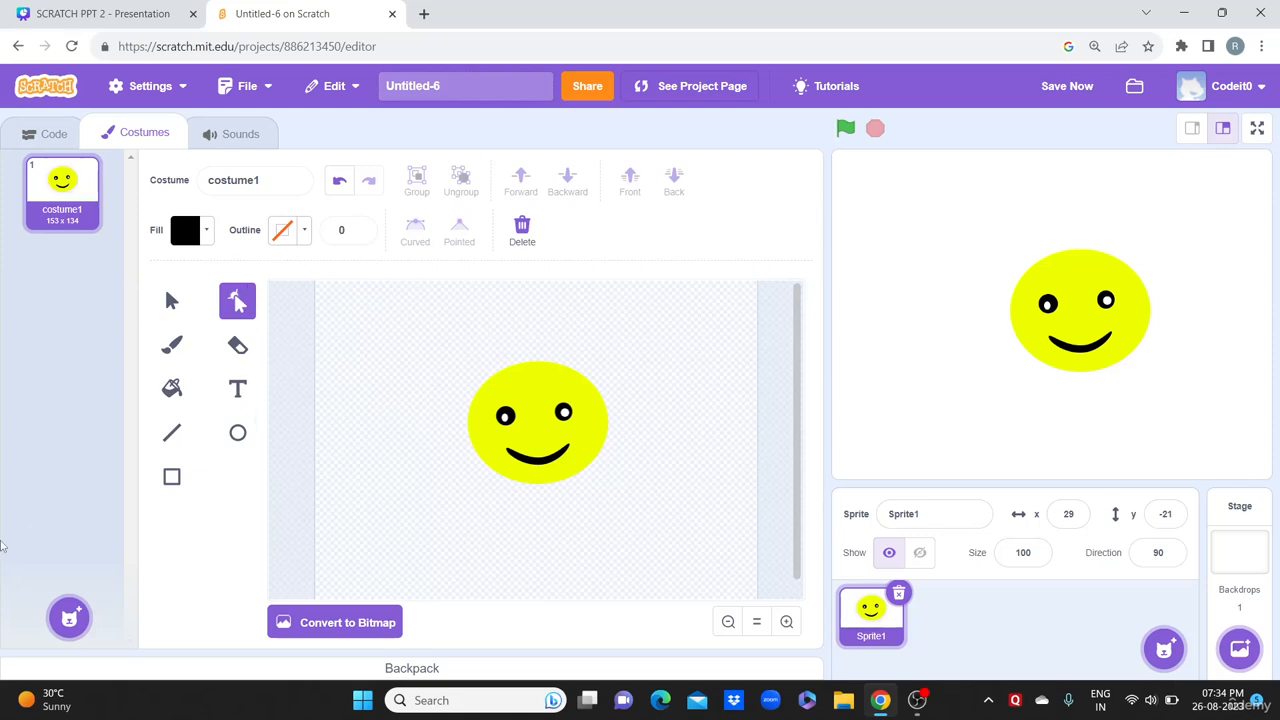
Step: Duplicate the happy face costume and delete the smile from the copy
right_click(66, 203)
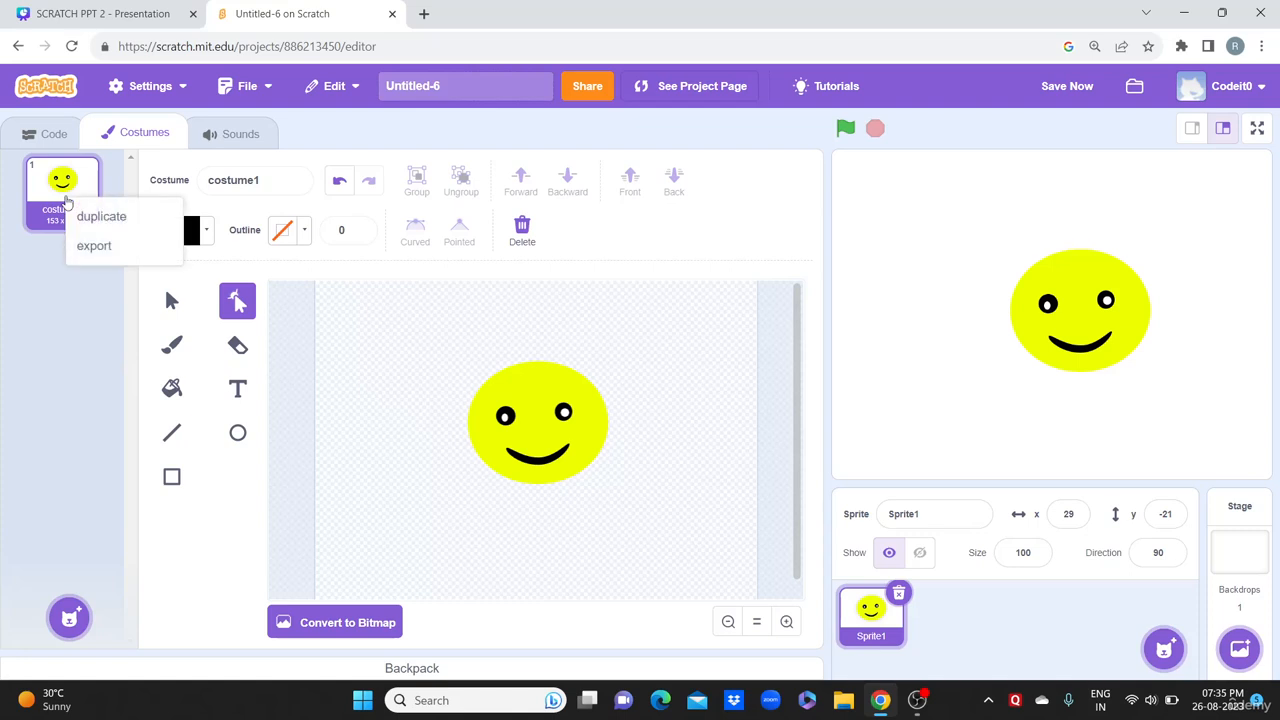
click(84, 216)
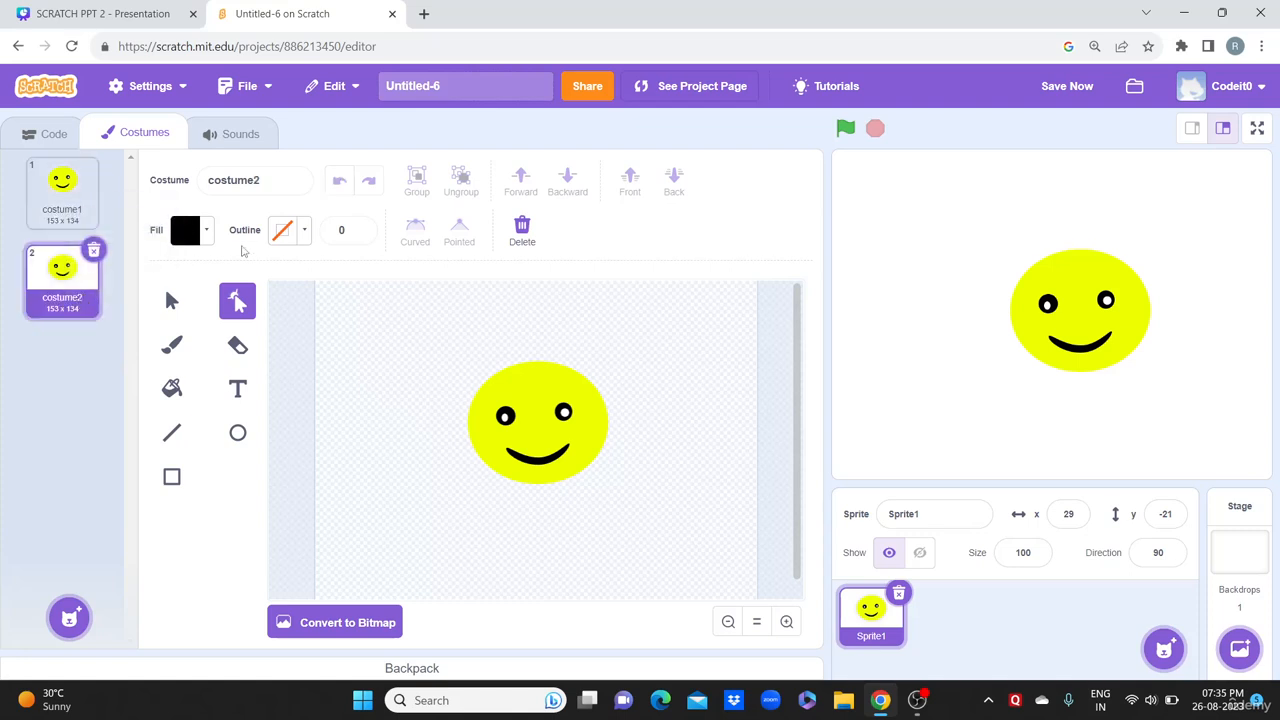
click(530, 458)
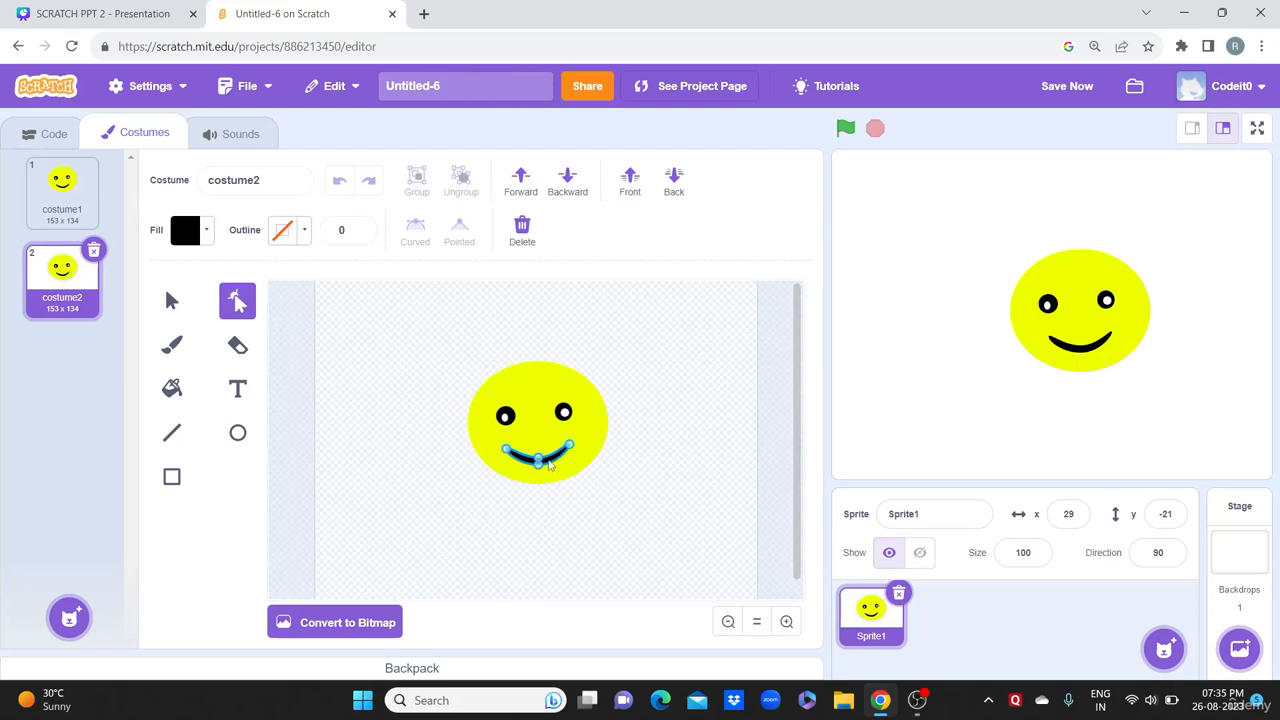
click(520, 232)
Step: Draw a black ellipse mouth on costume2 and reshape it into a frown
click(238, 433)
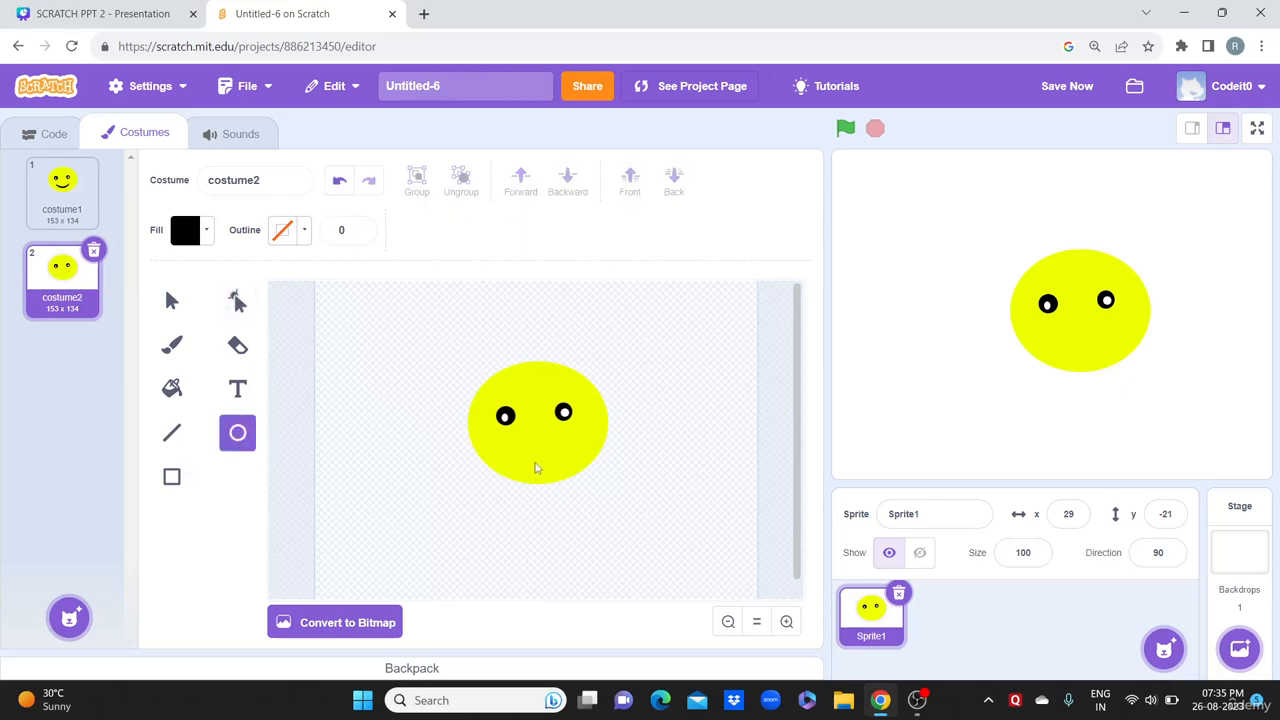
drag(512, 459, 568, 472)
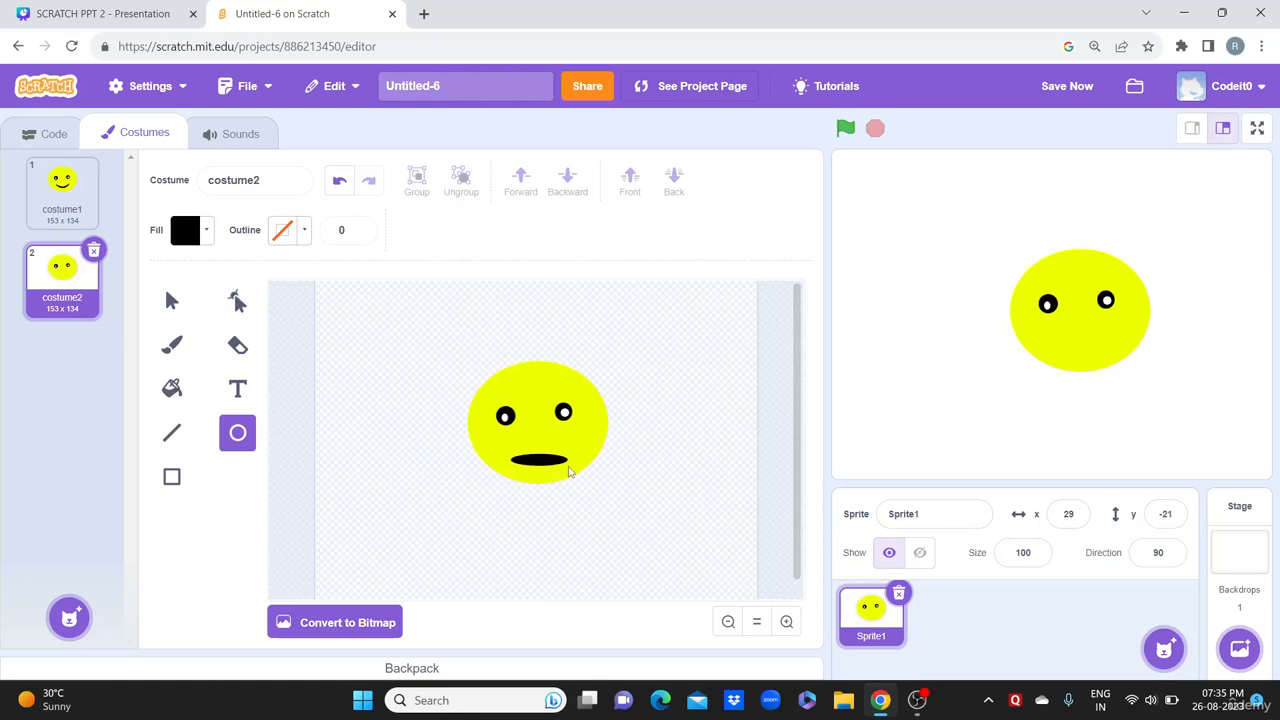
click(237, 301)
drag(540, 467, 541, 462)
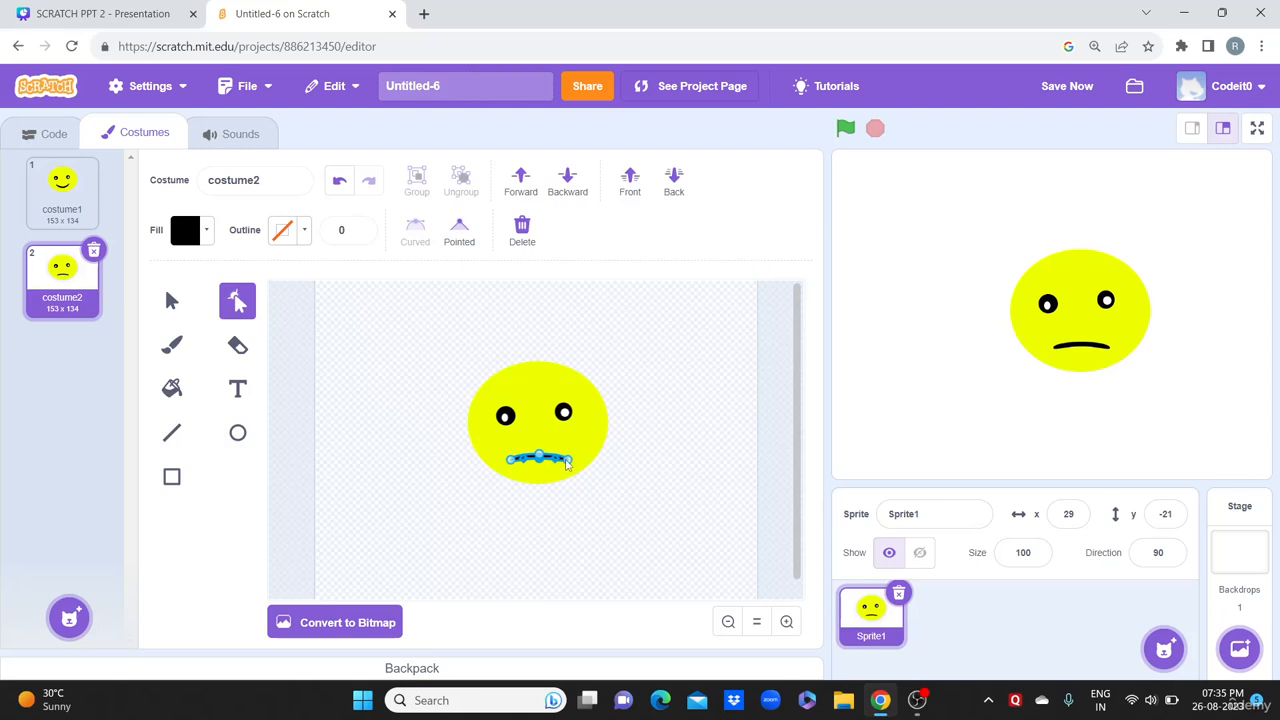
click(567, 461)
drag(510, 462, 508, 467)
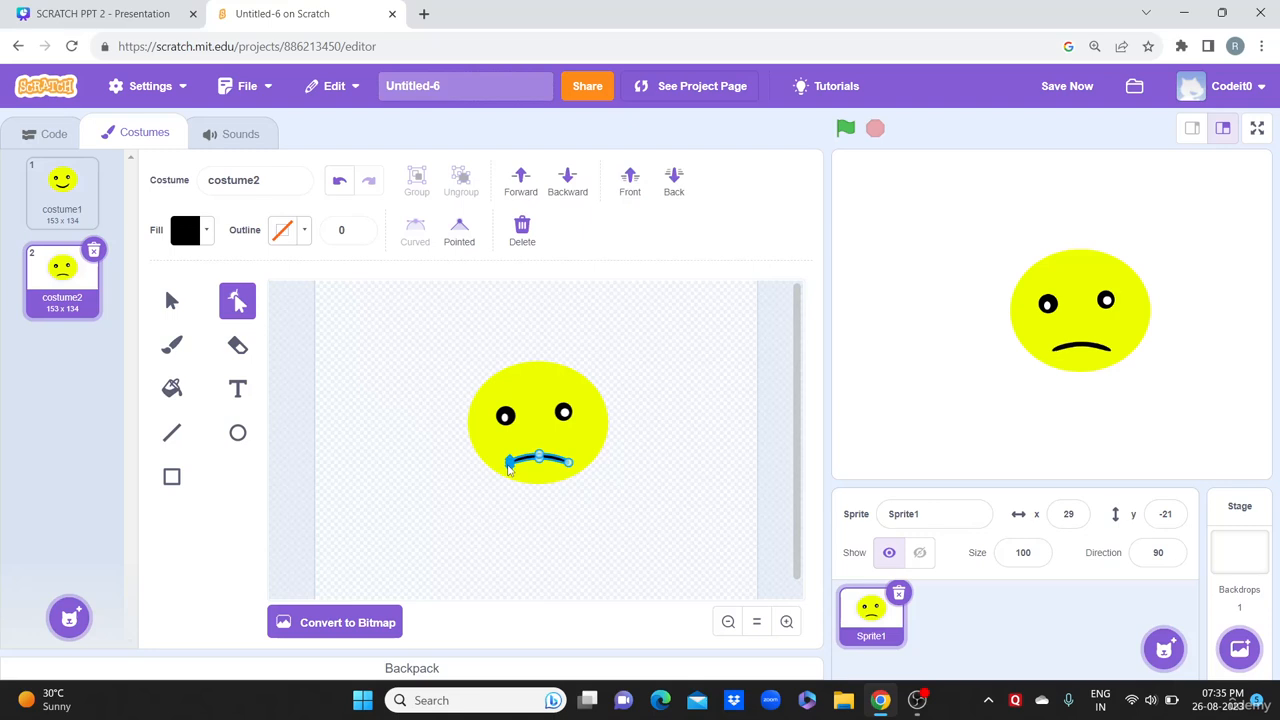
click(676, 344)
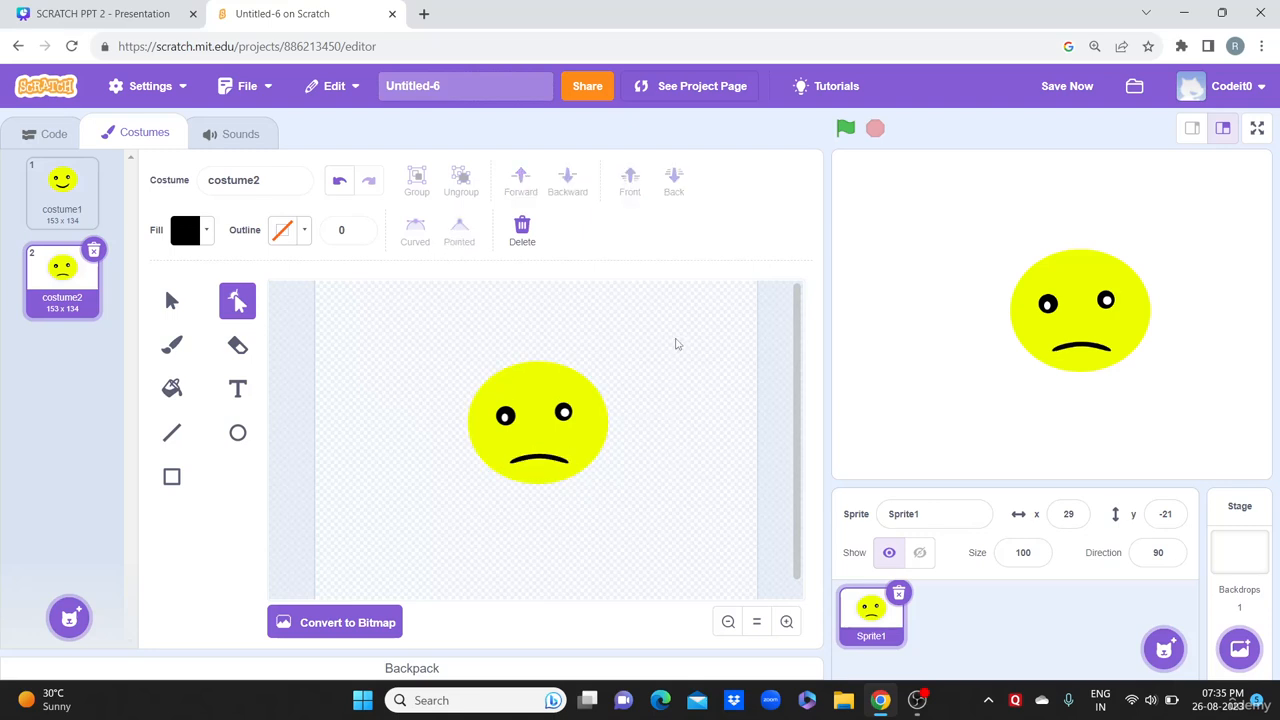
click(62, 180)
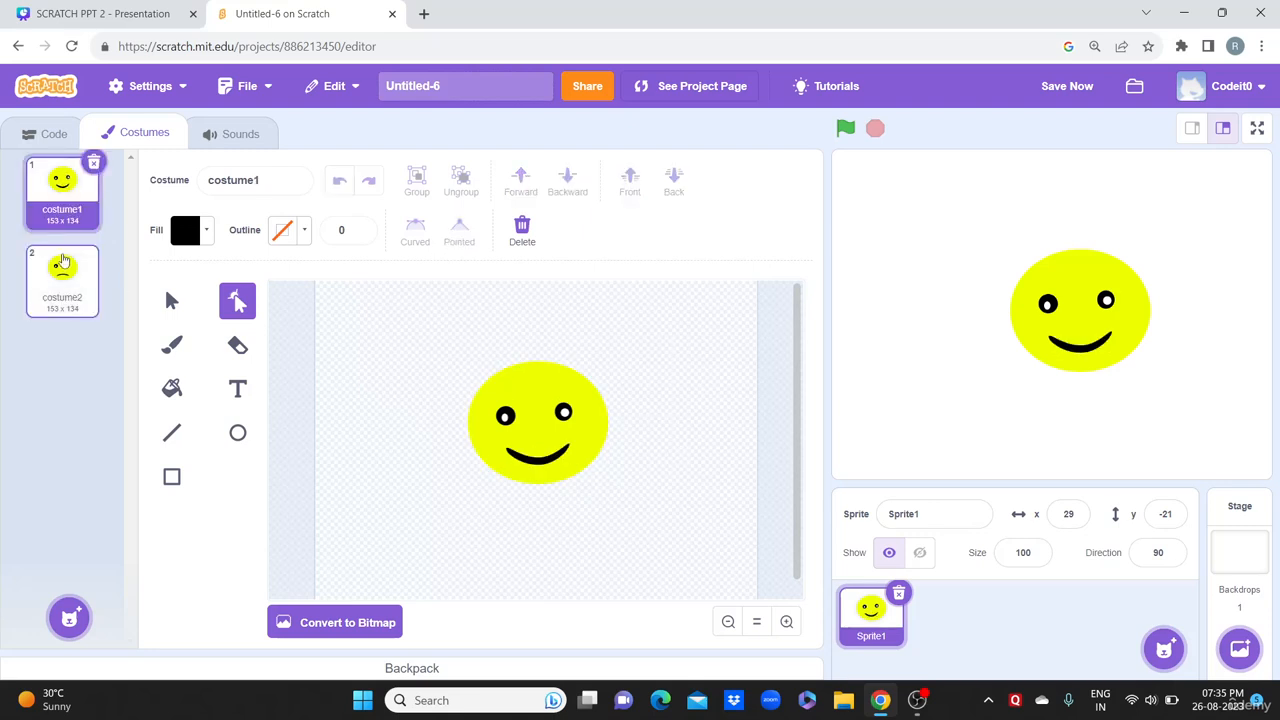
Step: Flip between costume1 and costume2 to compare faces, then paint a blank costume3
click(62, 262)
click(60, 196)
click(68, 265)
click(70, 215)
click(70, 248)
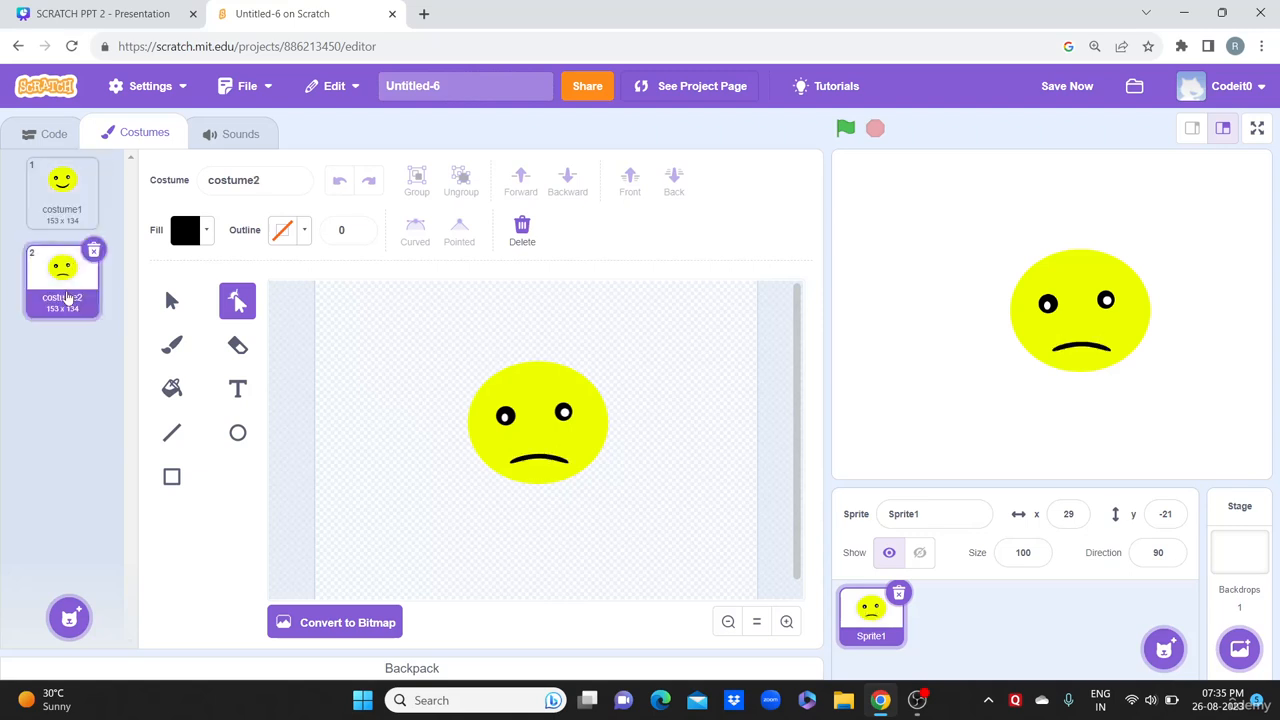
click(70, 217)
click(62, 305)
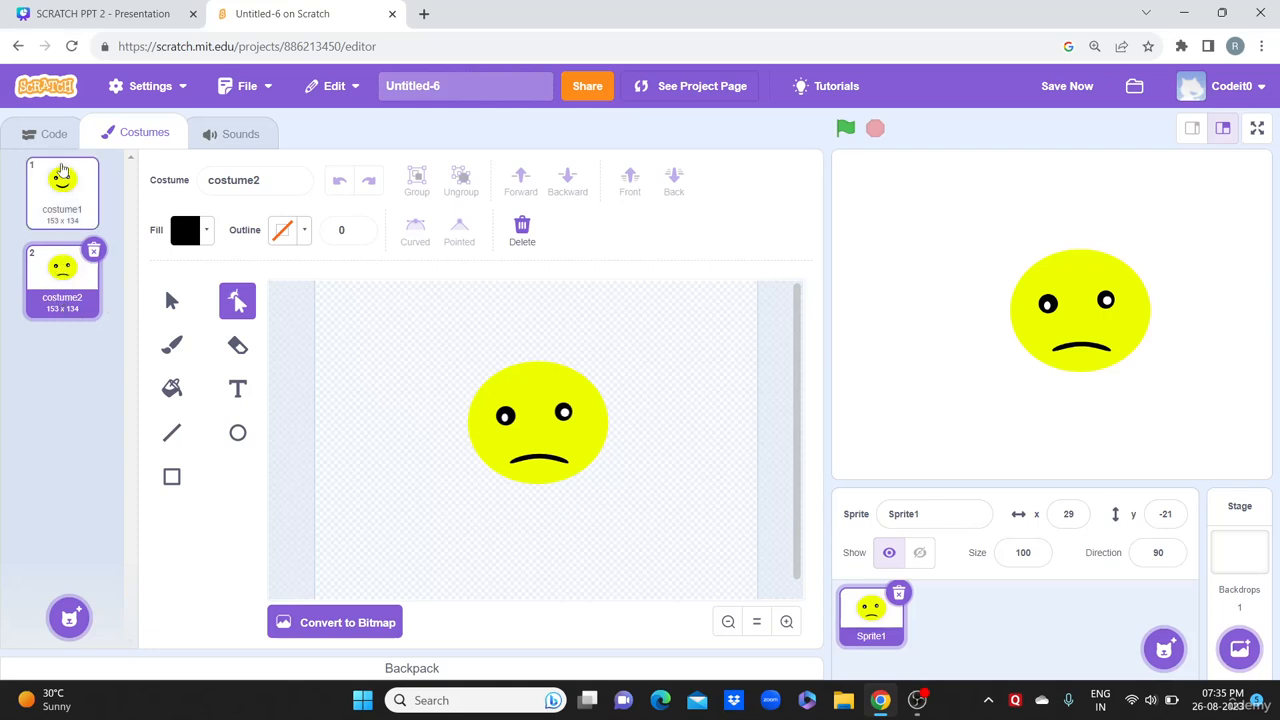
click(70, 205)
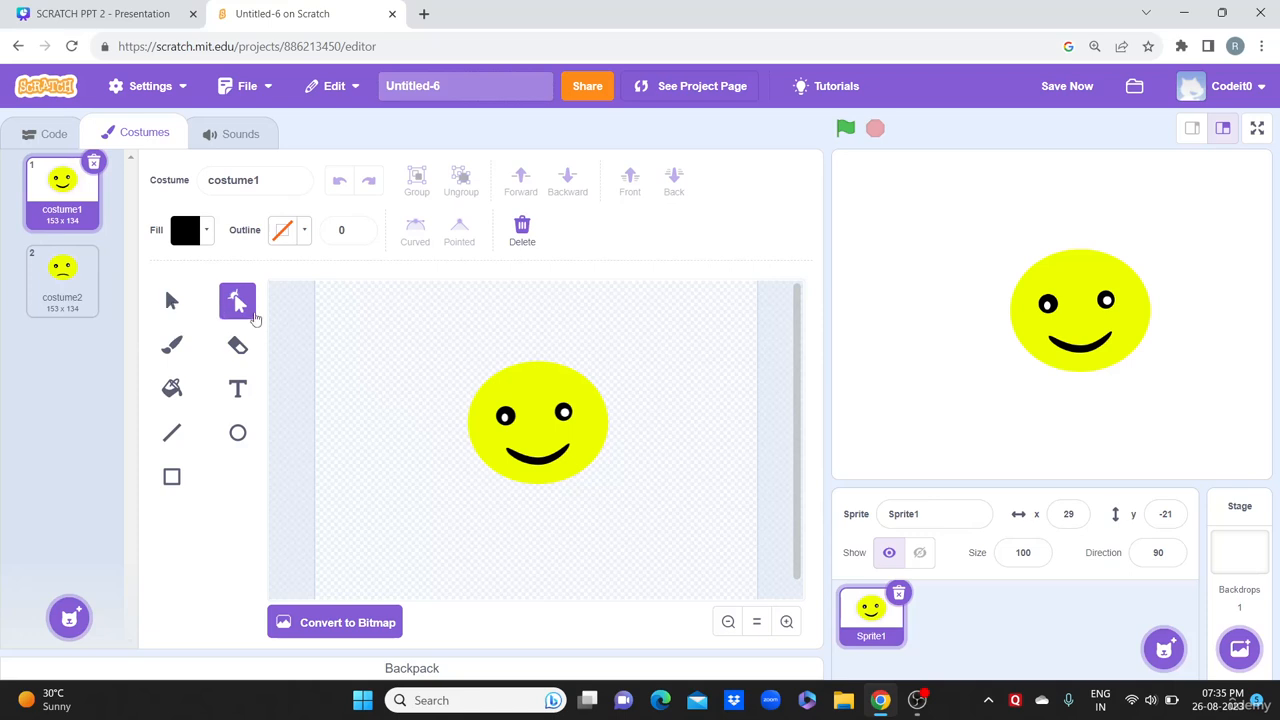
mouse_move(69, 614)
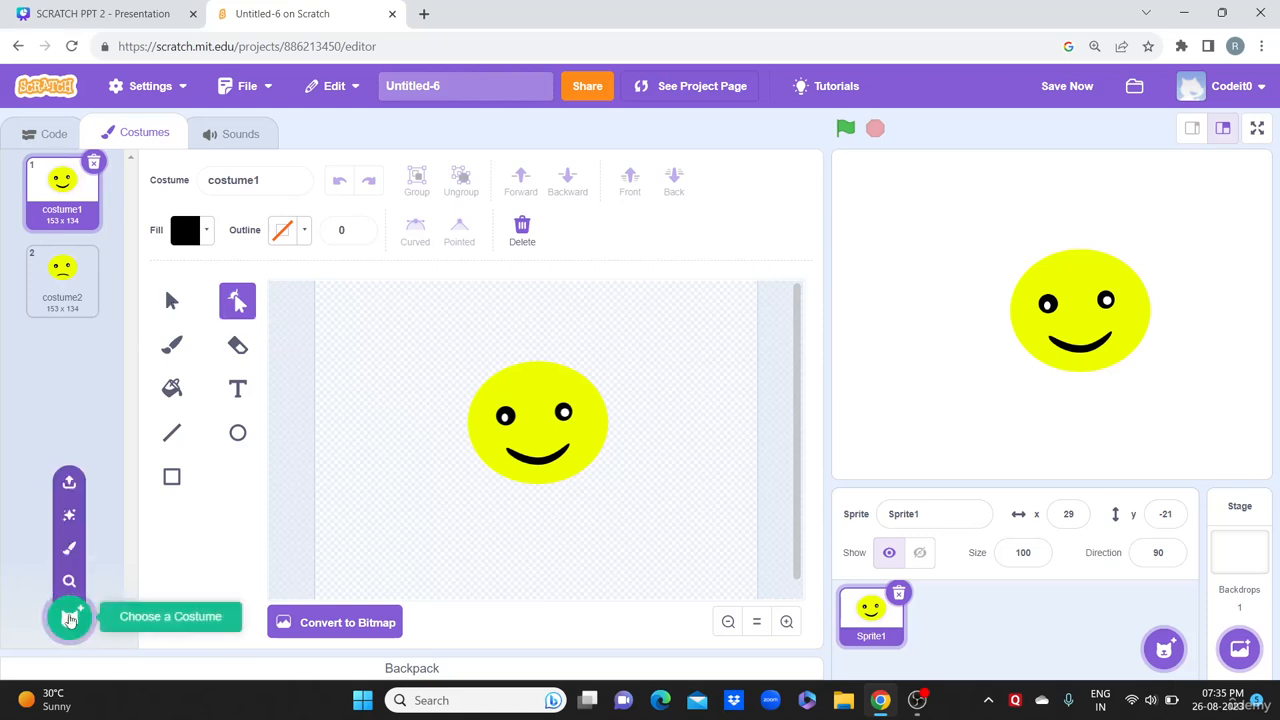
click(79, 557)
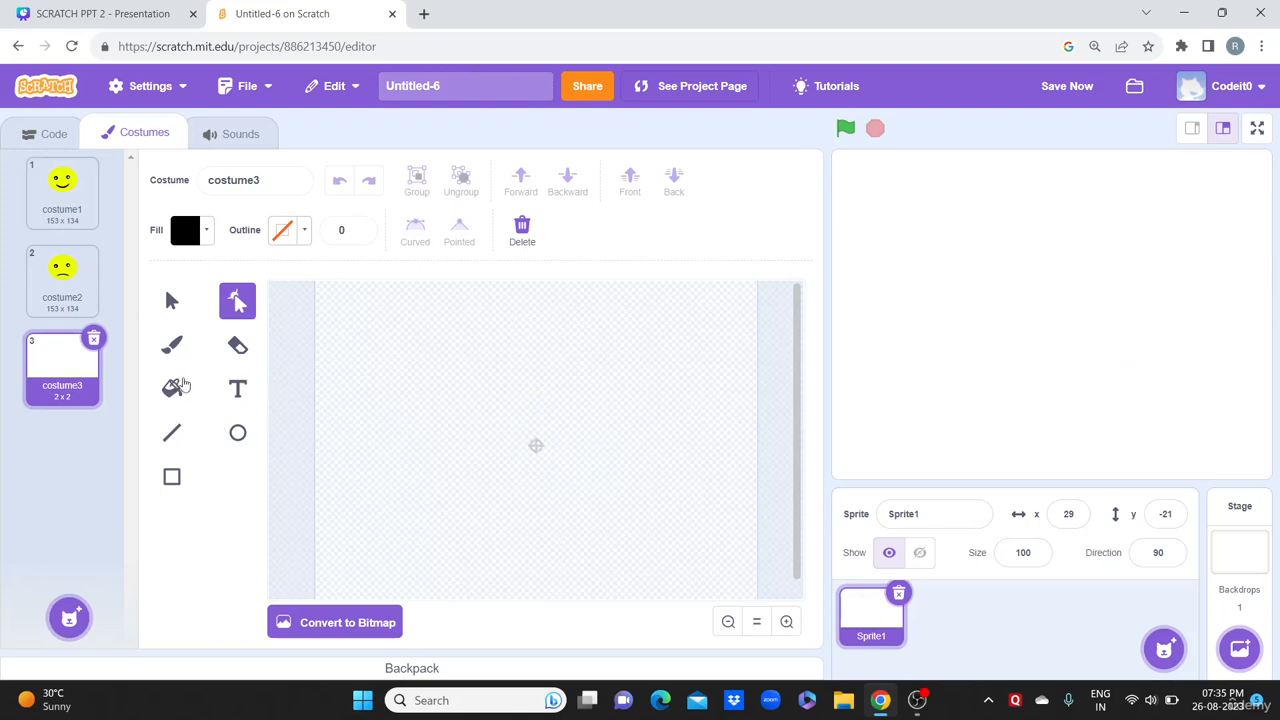
Step: Set the fill colour to dark red by raising brightness to 67
click(182, 388)
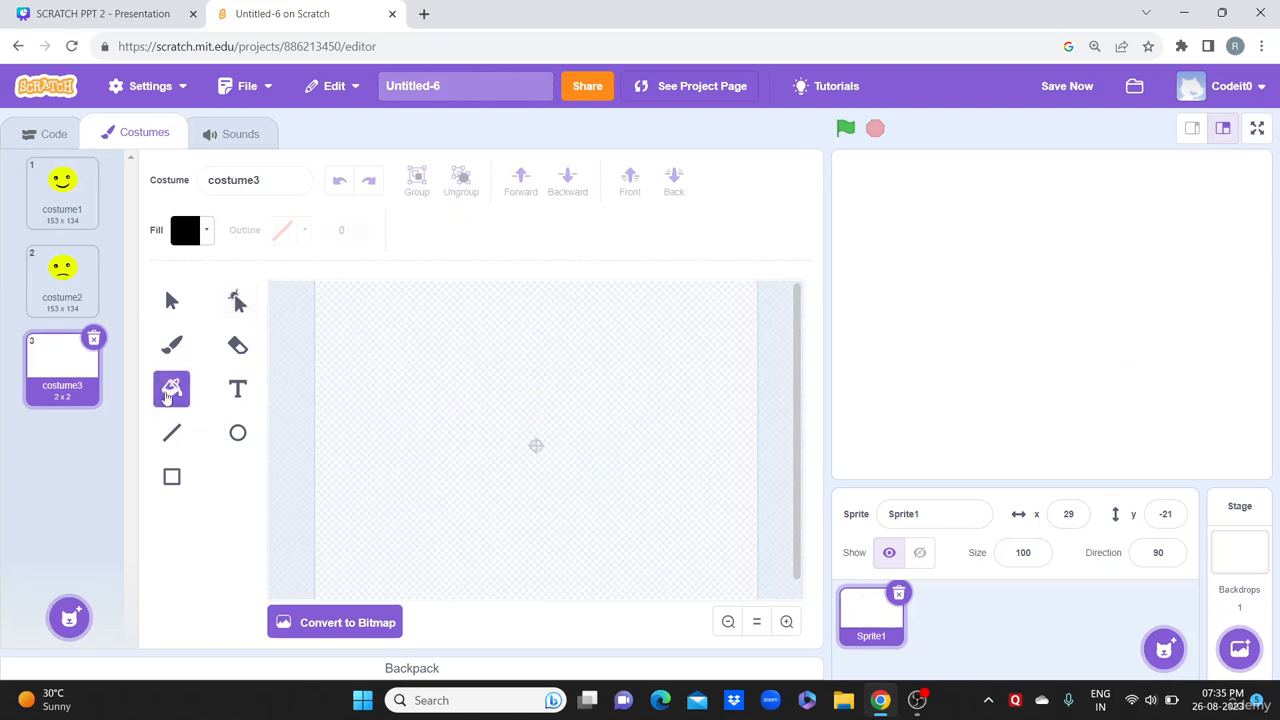
click(178, 478)
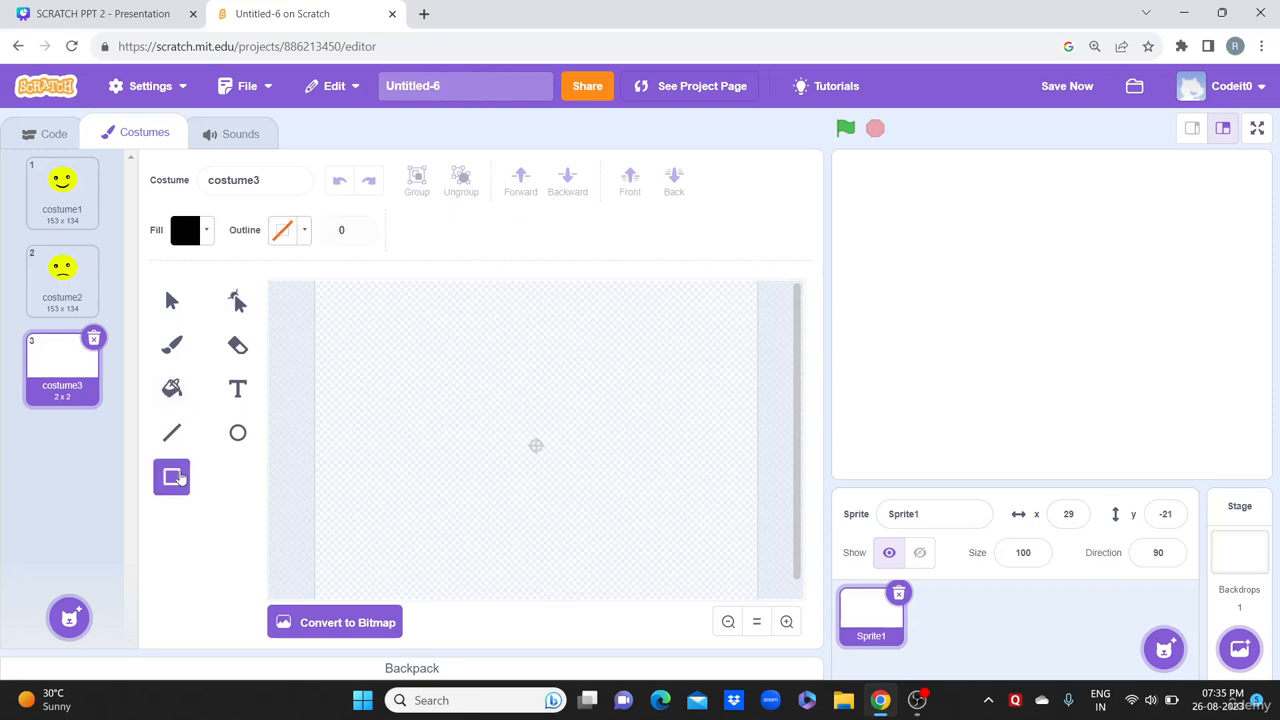
click(175, 396)
click(206, 232)
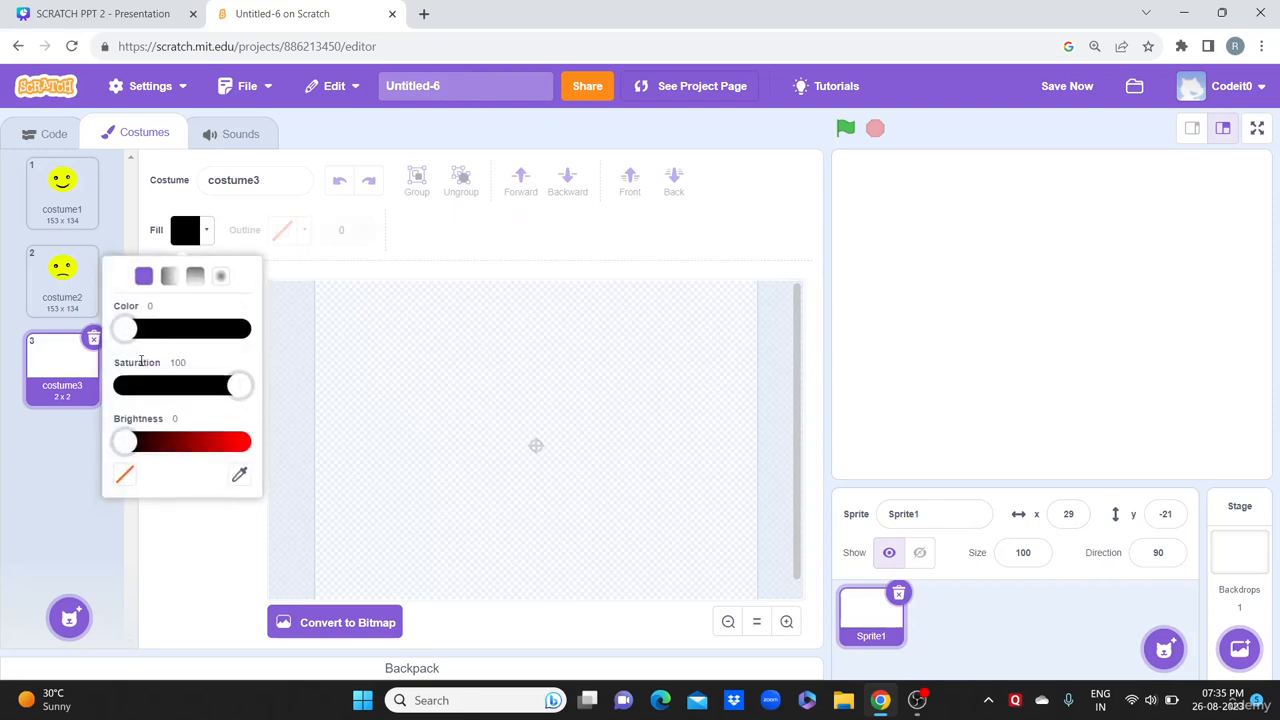
drag(135, 450, 201, 442)
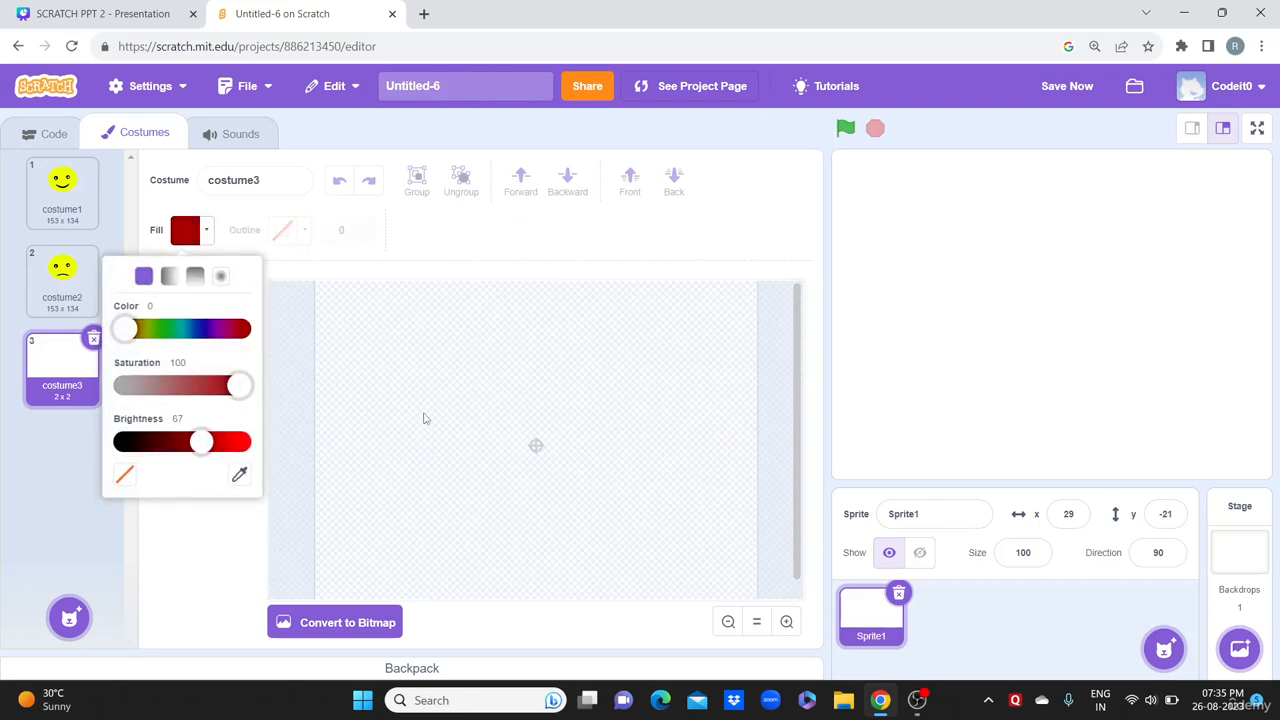
click(288, 467)
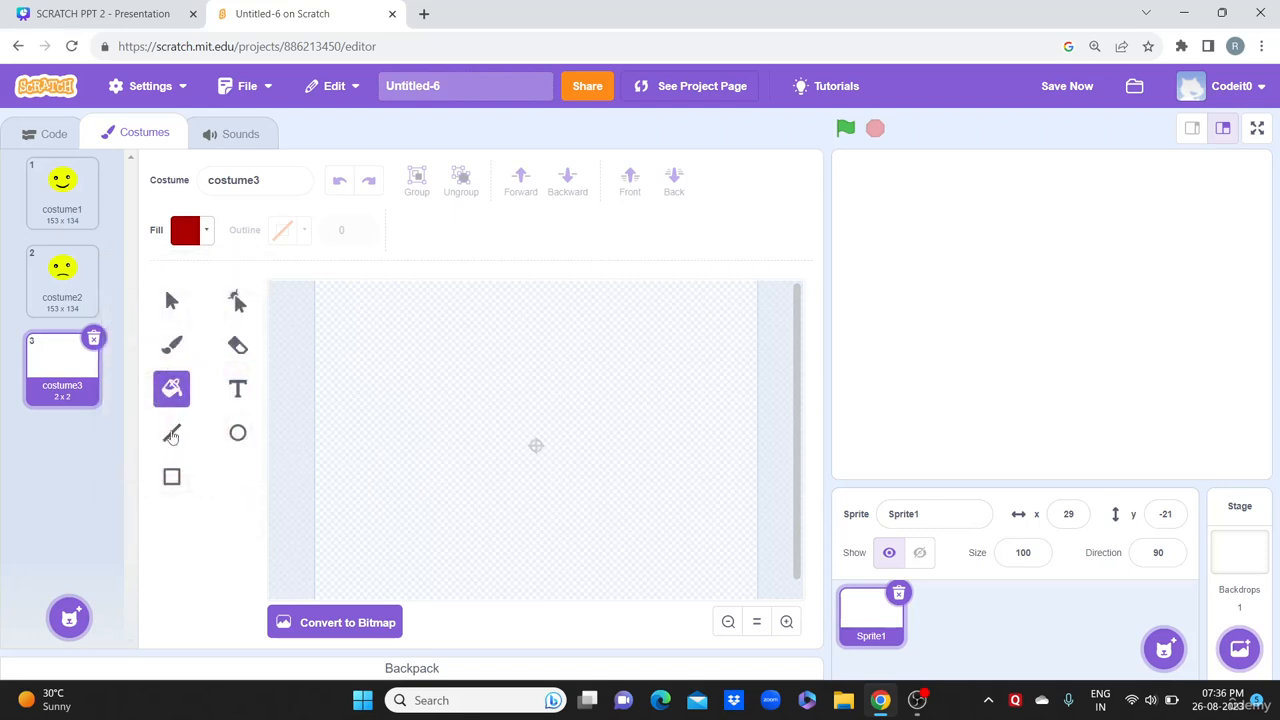
click(238, 346)
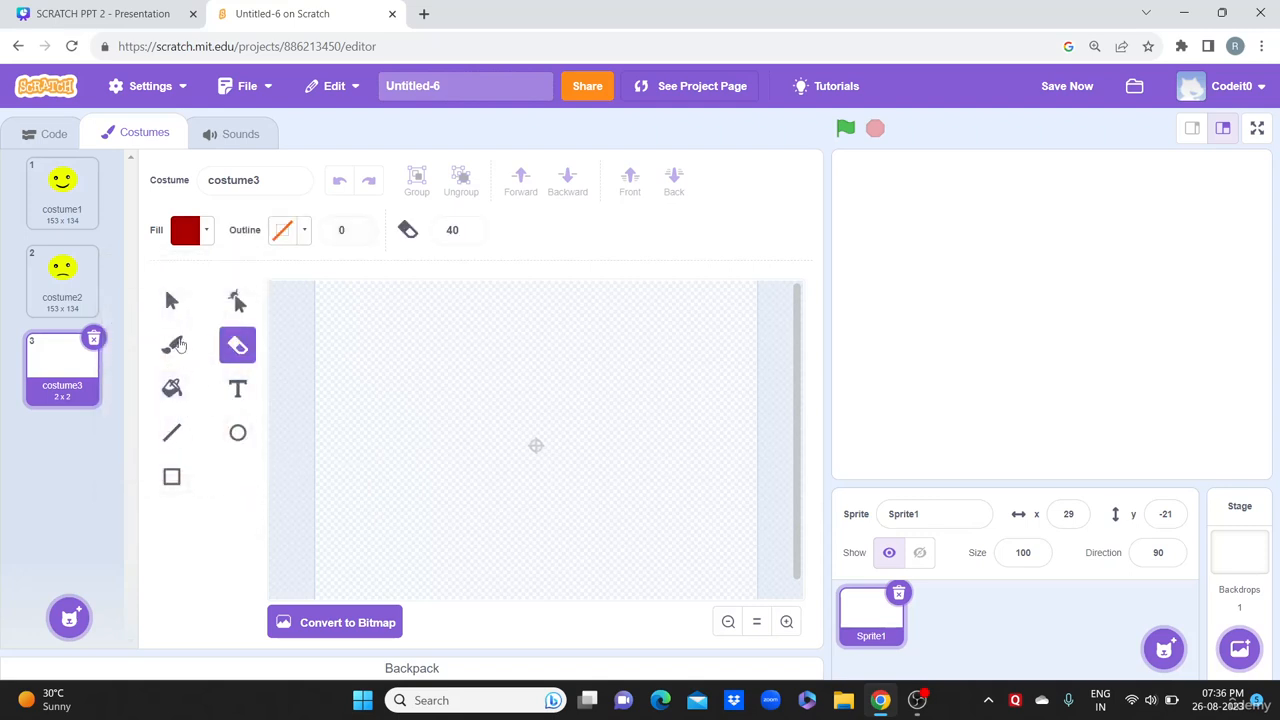
click(174, 345)
Step: Paint three dark red curved freehand strokes on costume3
mouse_move(384, 381)
mouse_down()
mouse_move(407, 429)
mouse_move(408, 480)
mouse_up()
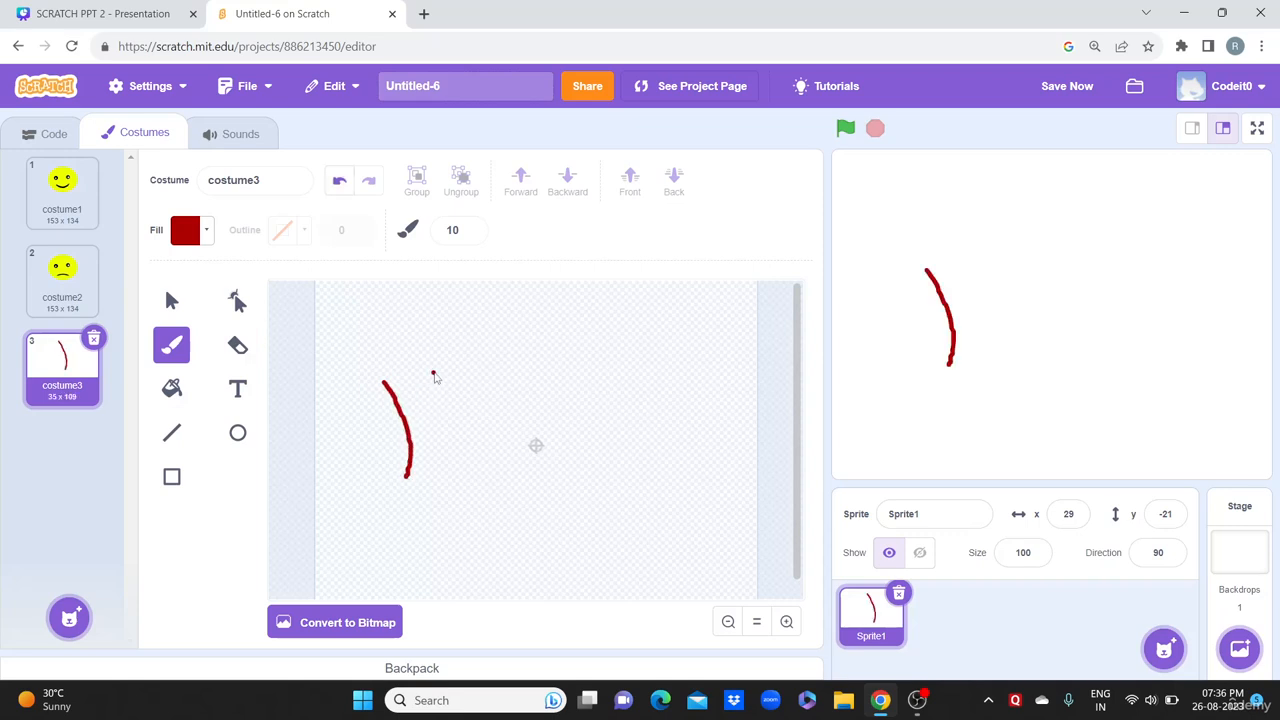
mouse_move(433, 372)
mouse_down()
mouse_move(434, 414)
mouse_move(455, 465)
mouse_move(466, 463)
mouse_up()
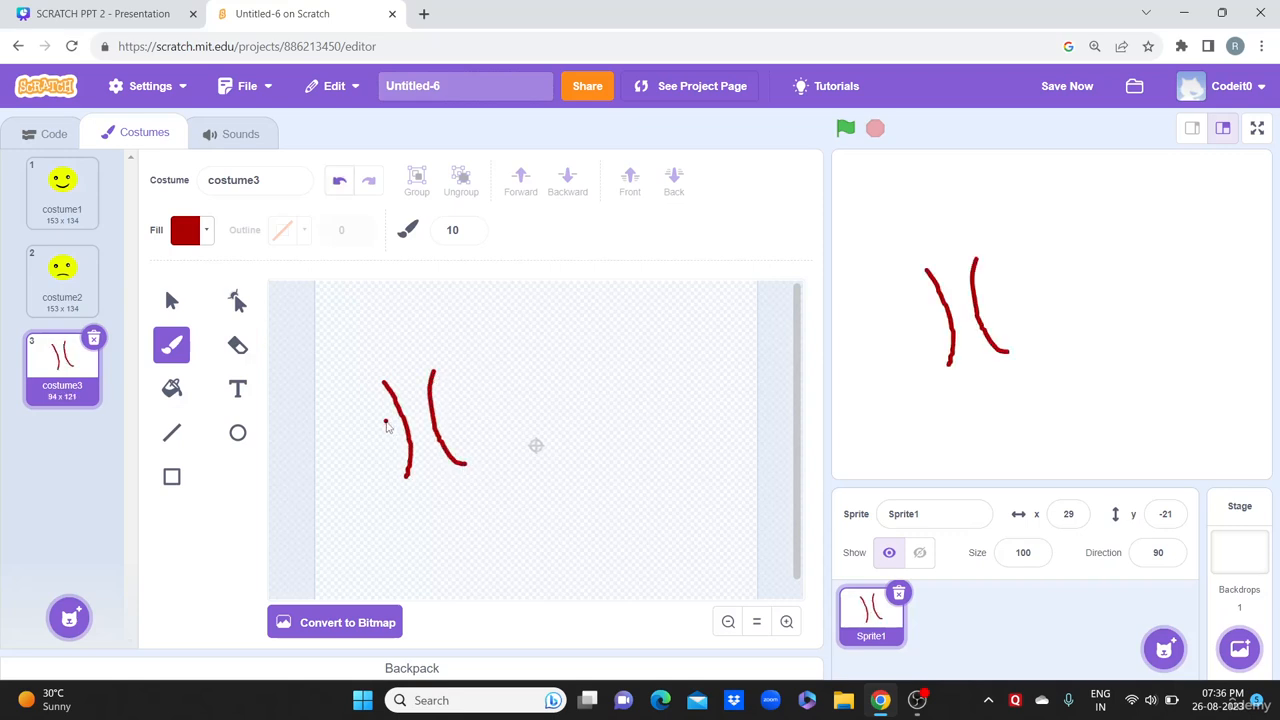
mouse_move(386, 421)
mouse_down()
mouse_move(354, 424)
mouse_move(348, 366)
mouse_move(425, 330)
mouse_move(428, 352)
mouse_move(478, 350)
mouse_move(468, 394)
mouse_move(450, 400)
mouse_up()
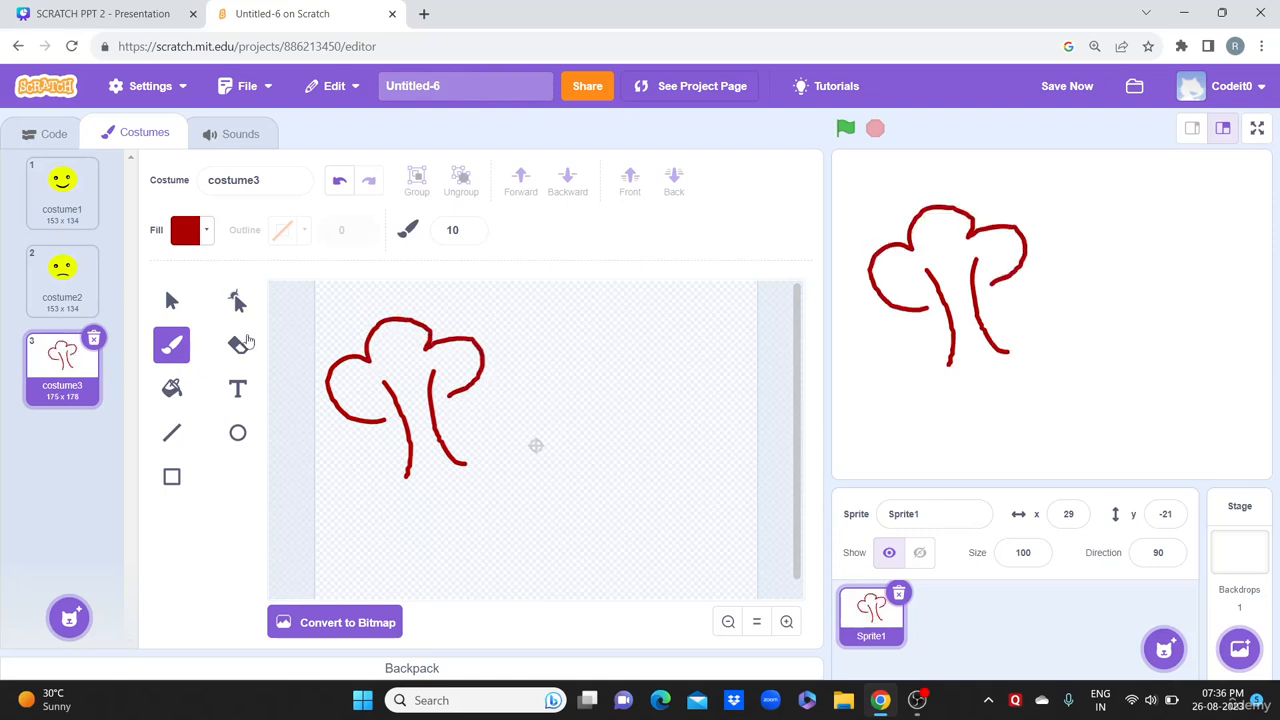
Step: Erase nearly all the red strokes with eraser sizes 27 and 30
click(240, 345)
mouse_move(350, 373)
mouse_down()
mouse_move(300, 415)
mouse_move(334, 403)
mouse_move(365, 425)
mouse_move(381, 334)
mouse_up()
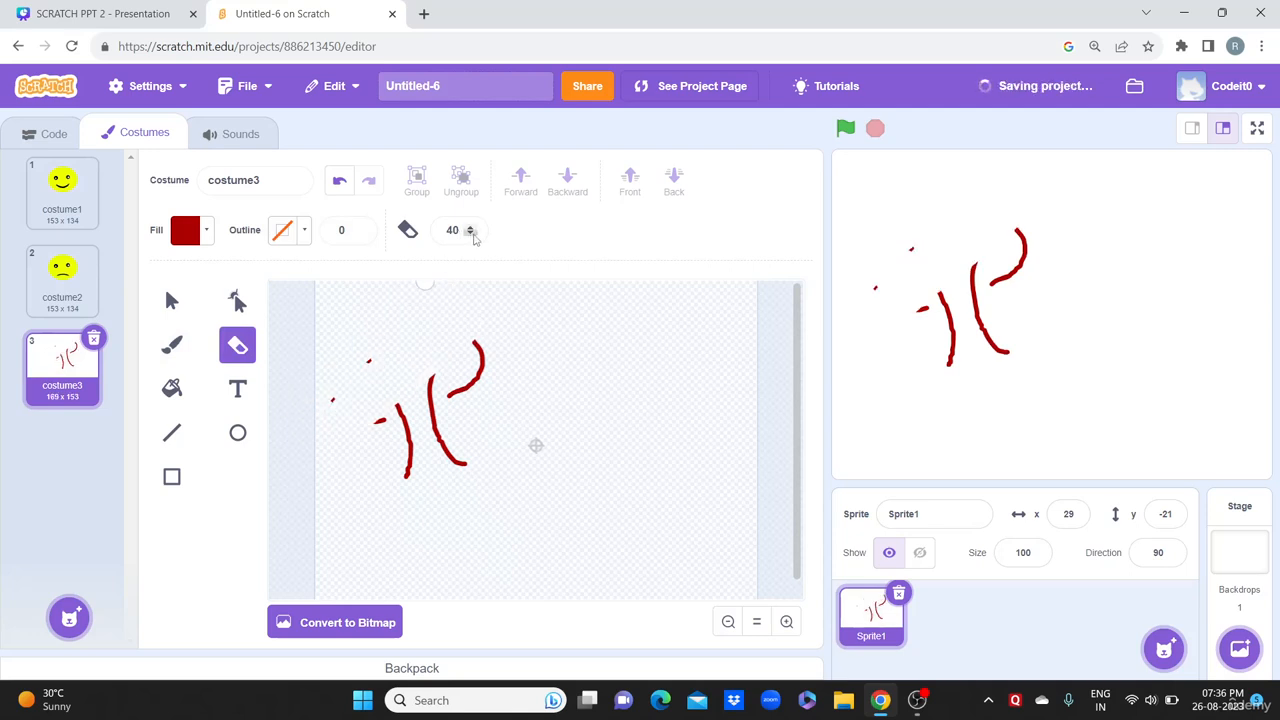
click(472, 231)
text(27)
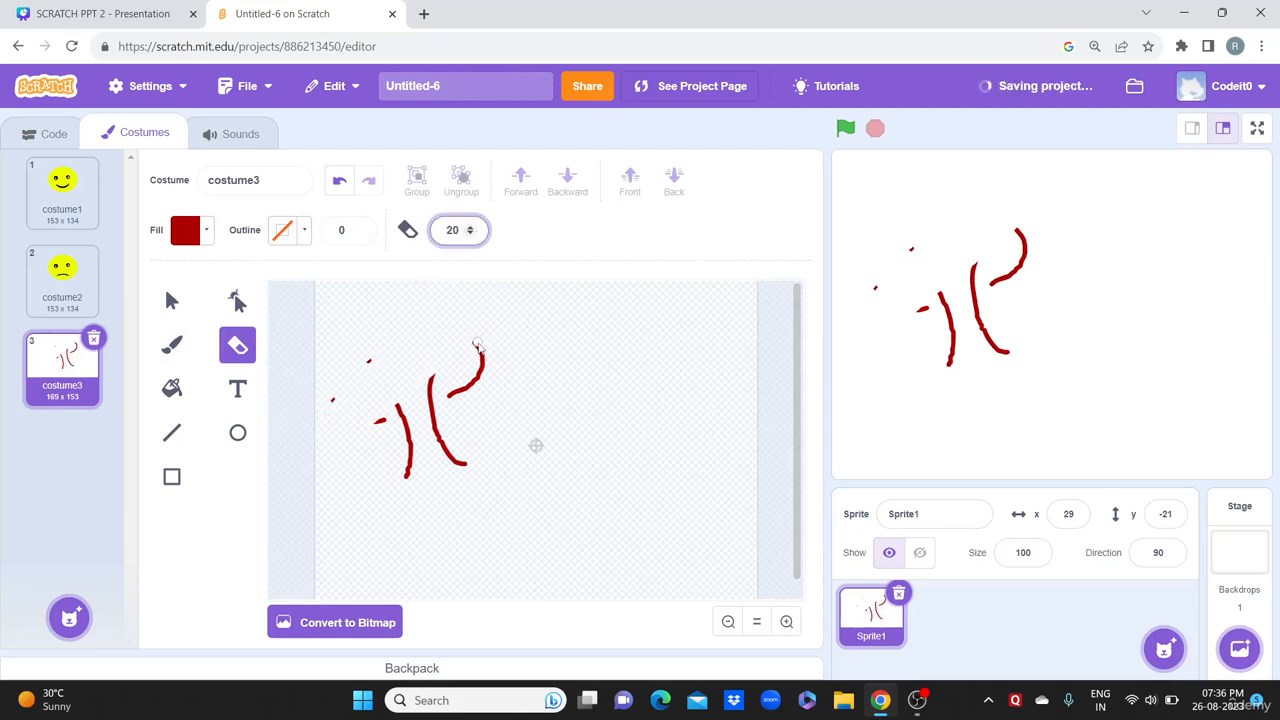
mouse_move(478, 346)
mouse_down()
mouse_move(480, 380)
mouse_move(440, 417)
mouse_up()
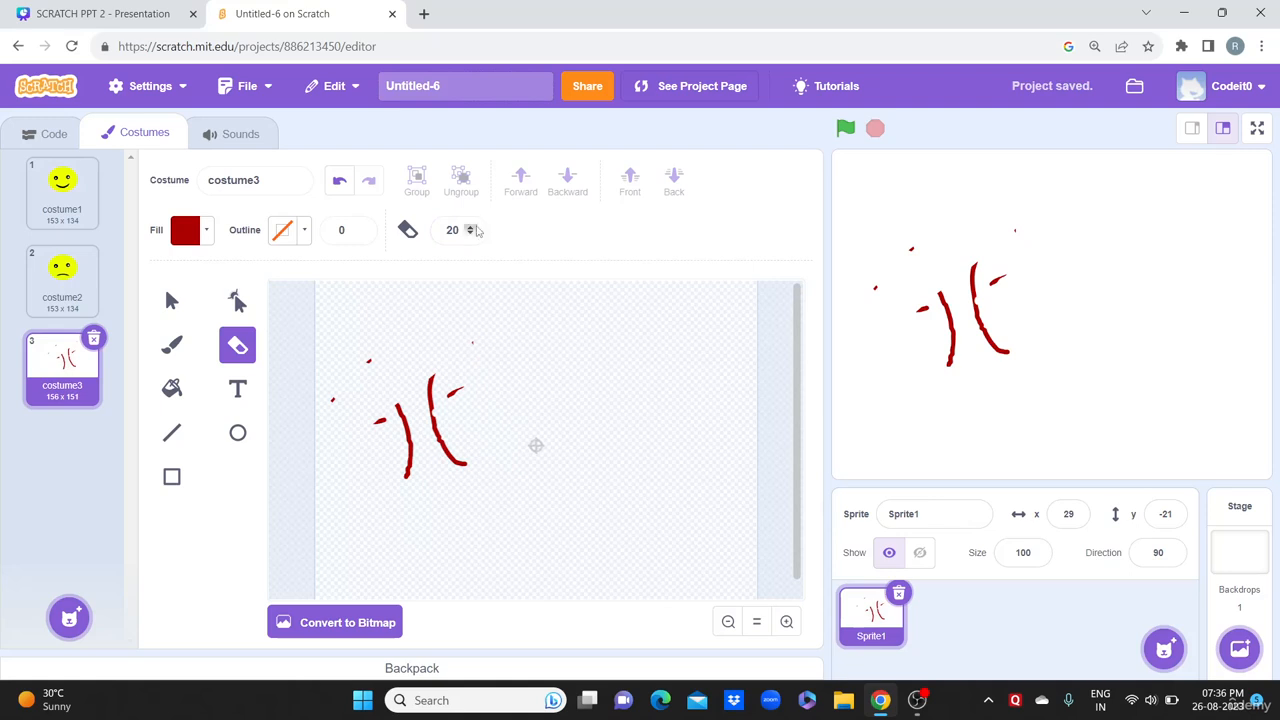
click(472, 230)
text(30)
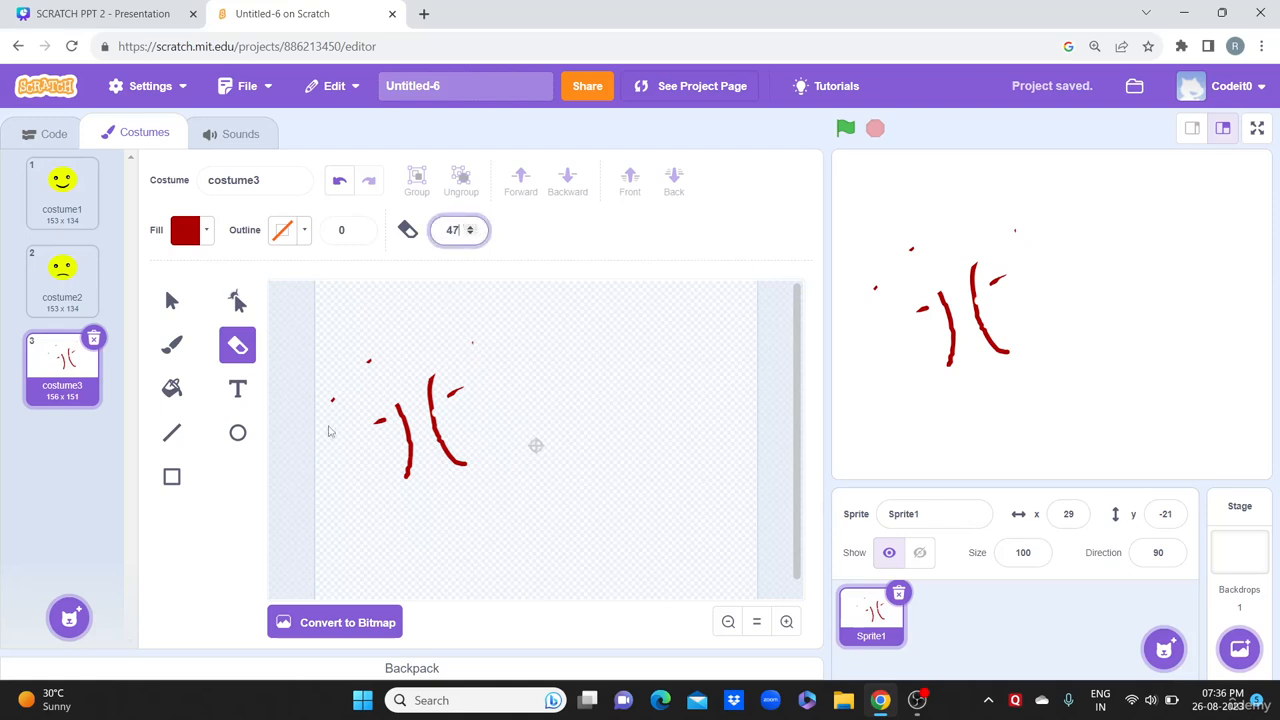
mouse_move(328, 427)
mouse_down()
mouse_move(485, 375)
mouse_move(346, 536)
mouse_move(574, 349)
mouse_move(429, 306)
mouse_move(514, 254)
mouse_up()
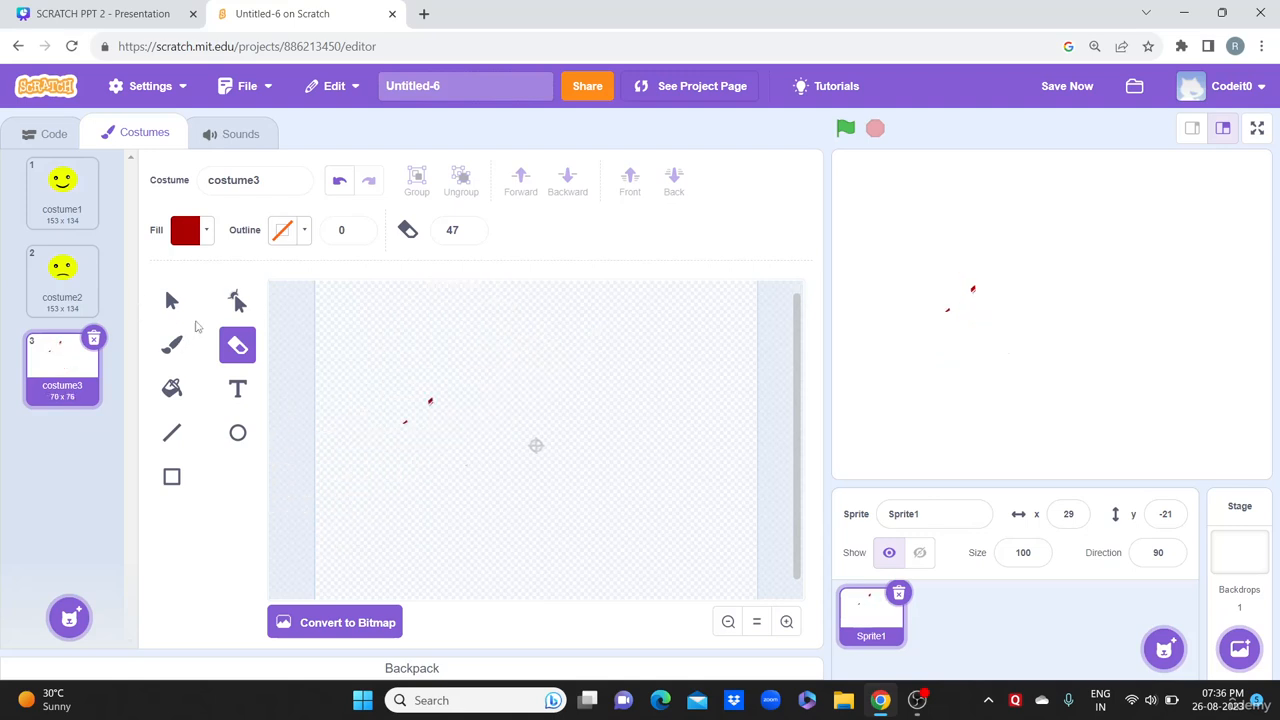
Step: Return to the paintbrush and review the fill colour settings
click(171, 344)
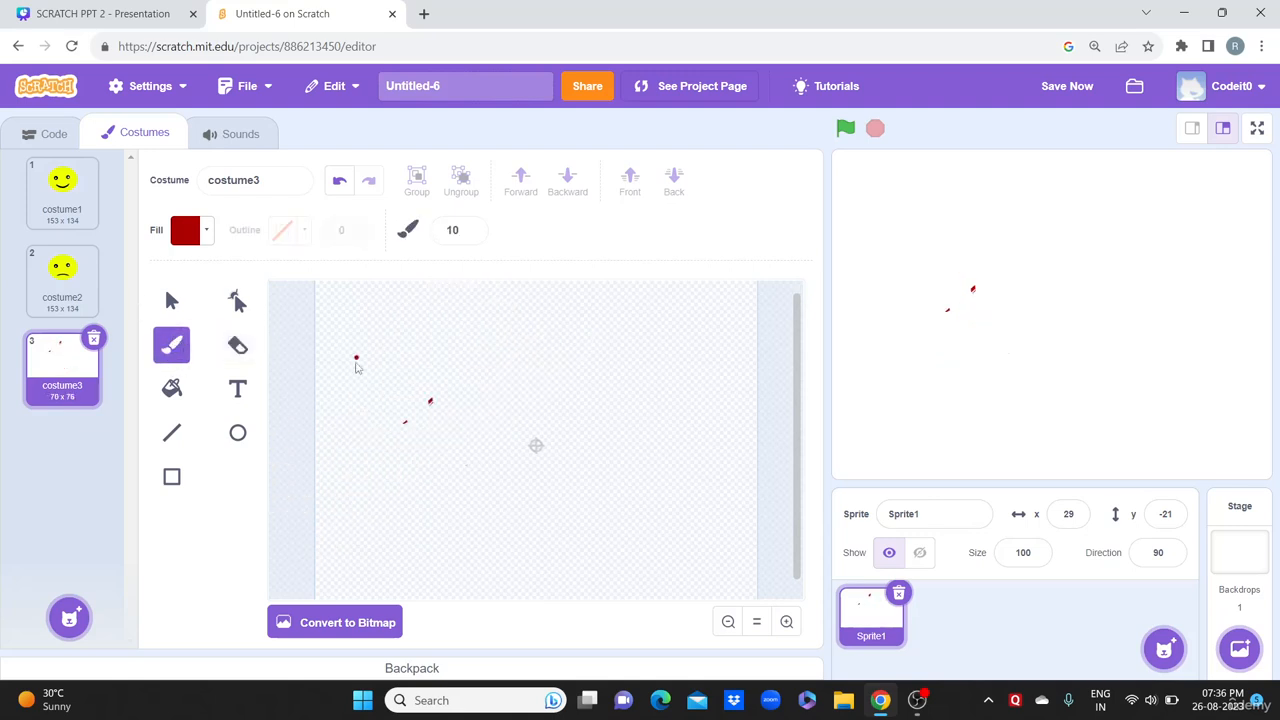
click(190, 229)
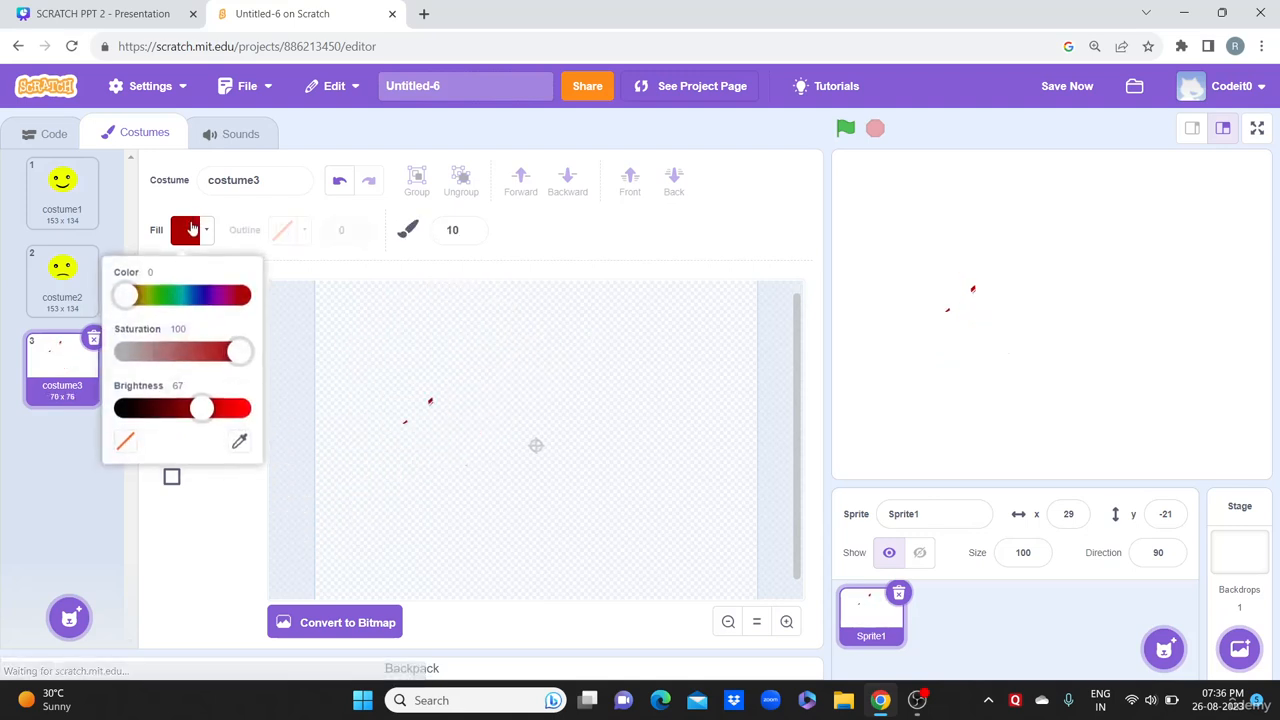
click(213, 525)
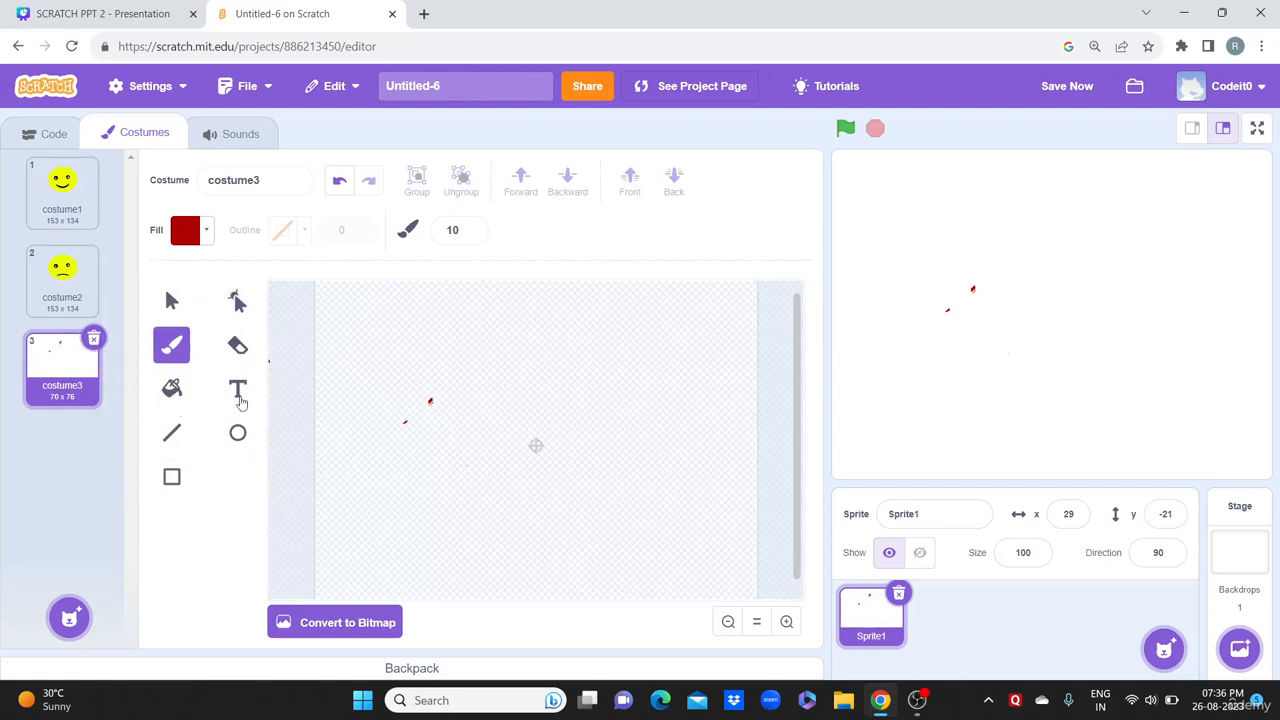
Step: Type the title text WELCOME TO SCRATCH CLASS on costume3
click(237, 394)
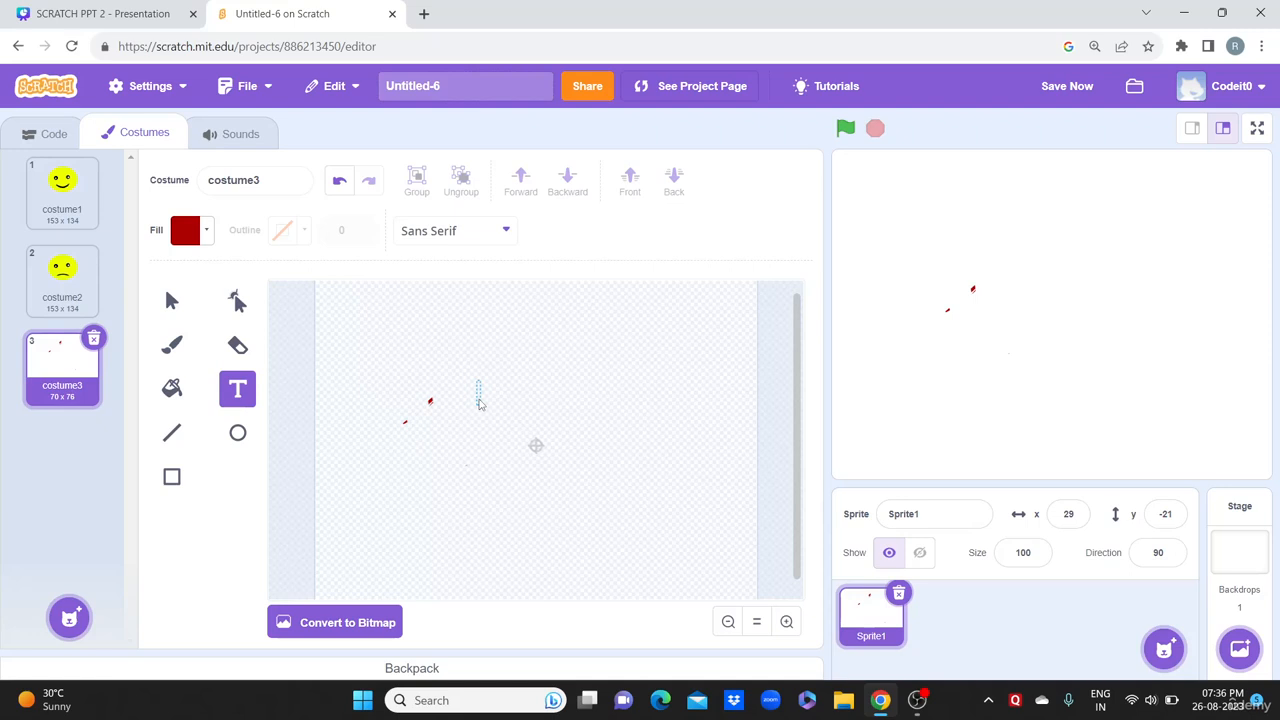
text(h)
key(BackSpace)
text(H)
text(O WELCO)
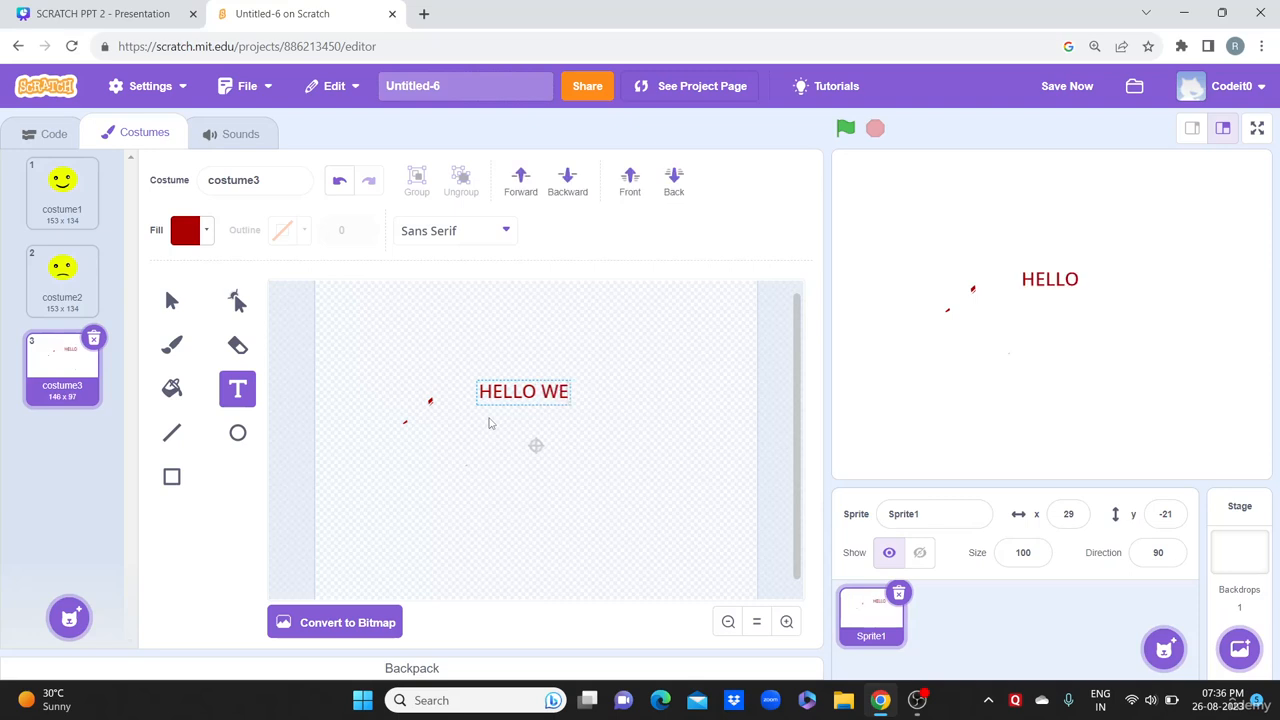
key(BackSpace)
key(BackSpace)
key(BackSpace)
key(BackSpace)
key(BackSpace)
key(BackSpace)
key(BackSpace)
key(BackSpace)
key(BackSpace)
key(BackSpace)
key(BackSpace)
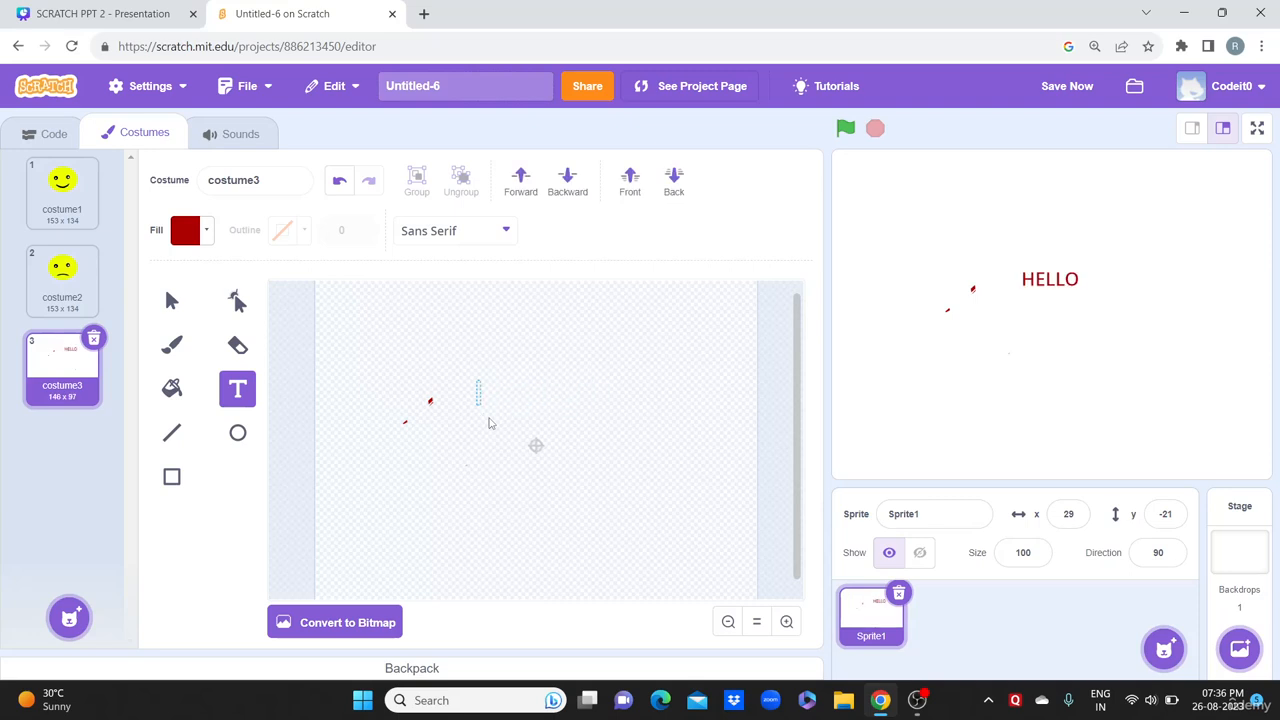
text(WELCOME TO SC)
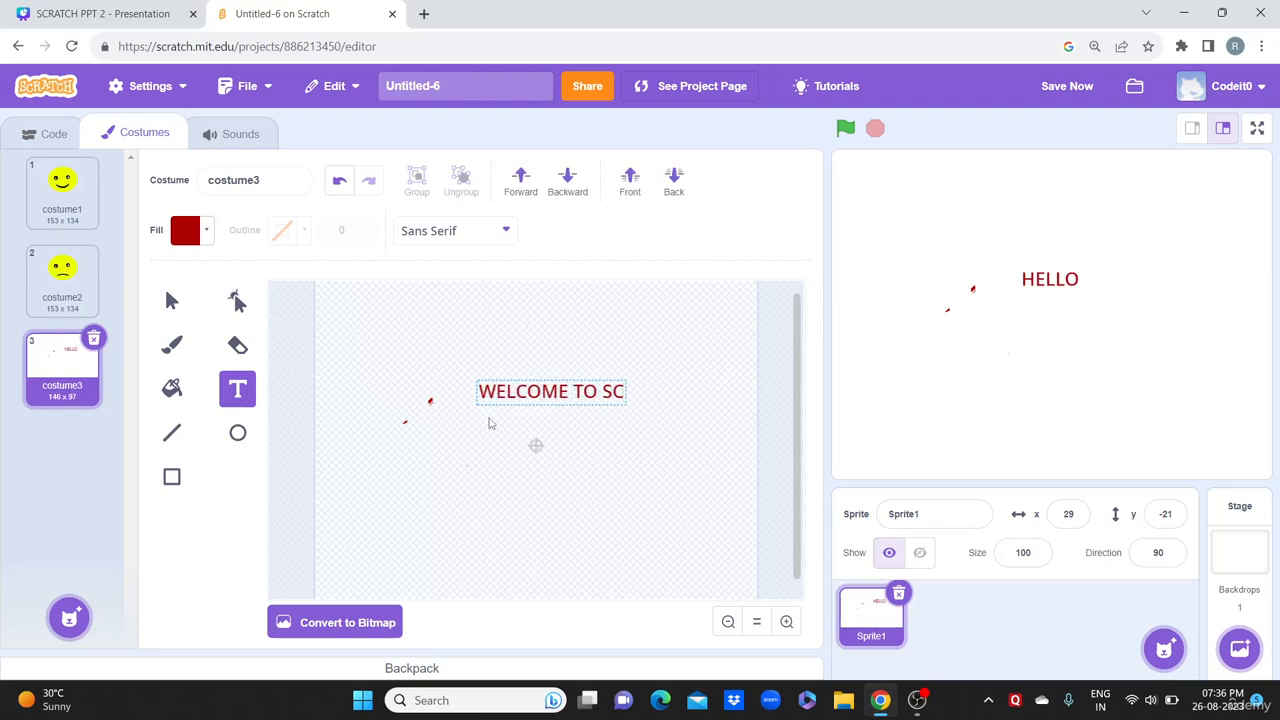
text(RATCH CLASS)
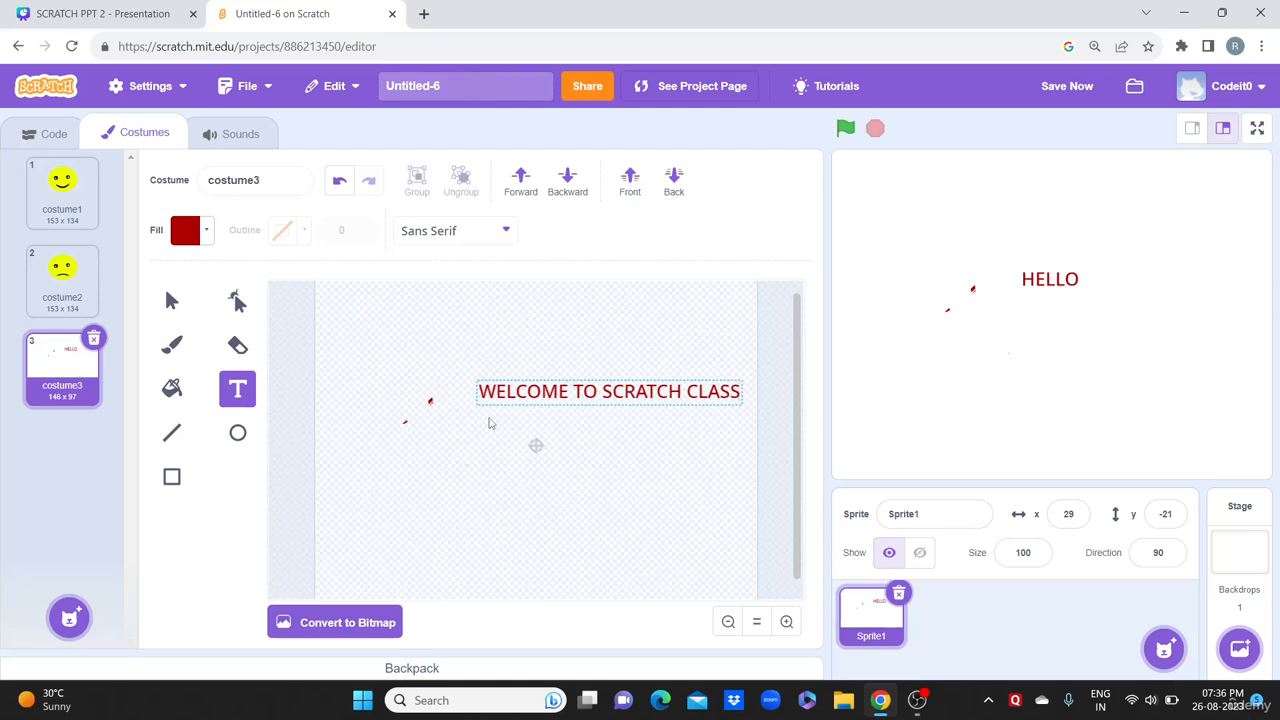
Step: Reposition the title and change its fill from red to blue (hue 69)
click(636, 331)
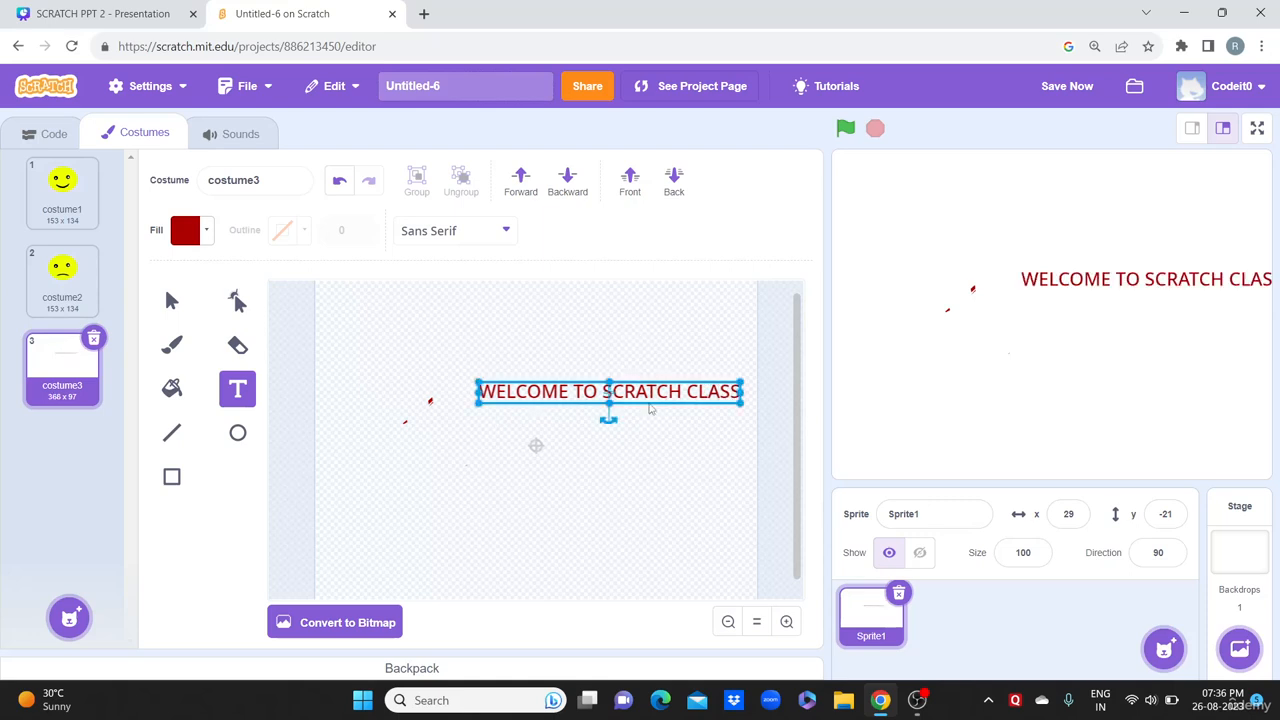
drag(654, 399, 574, 410)
click(566, 412)
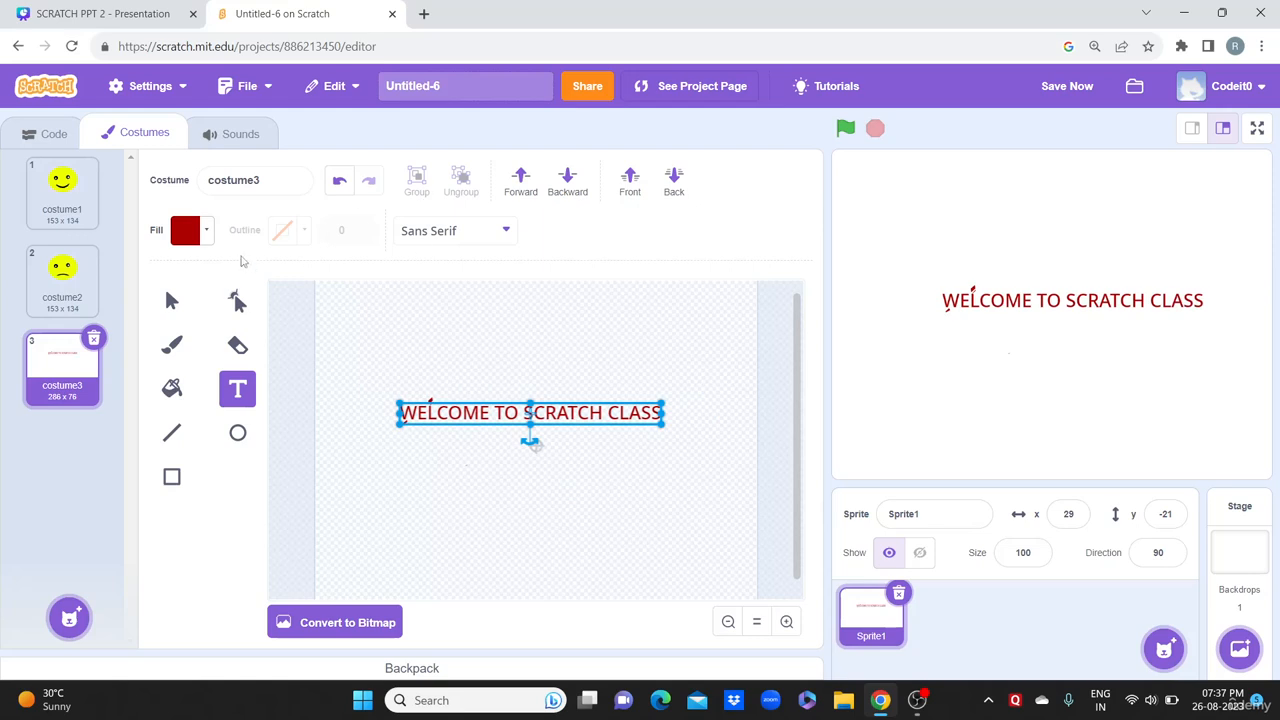
click(200, 231)
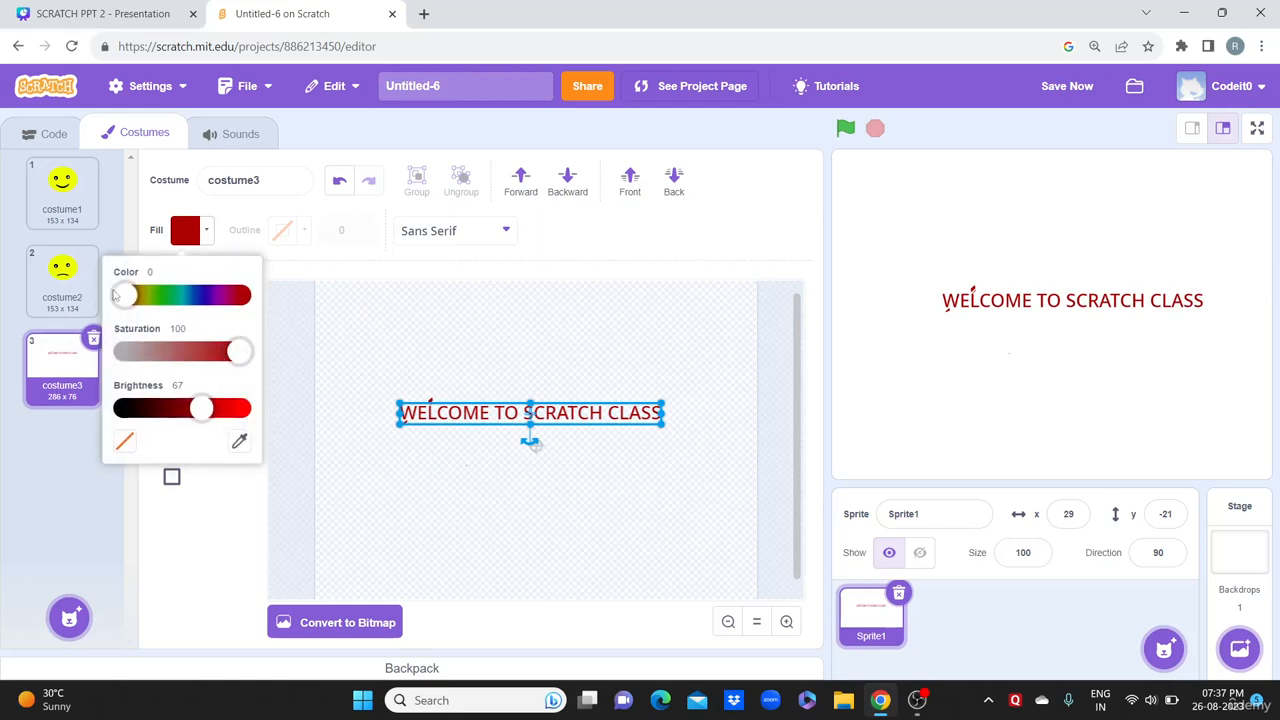
drag(115, 295, 204, 295)
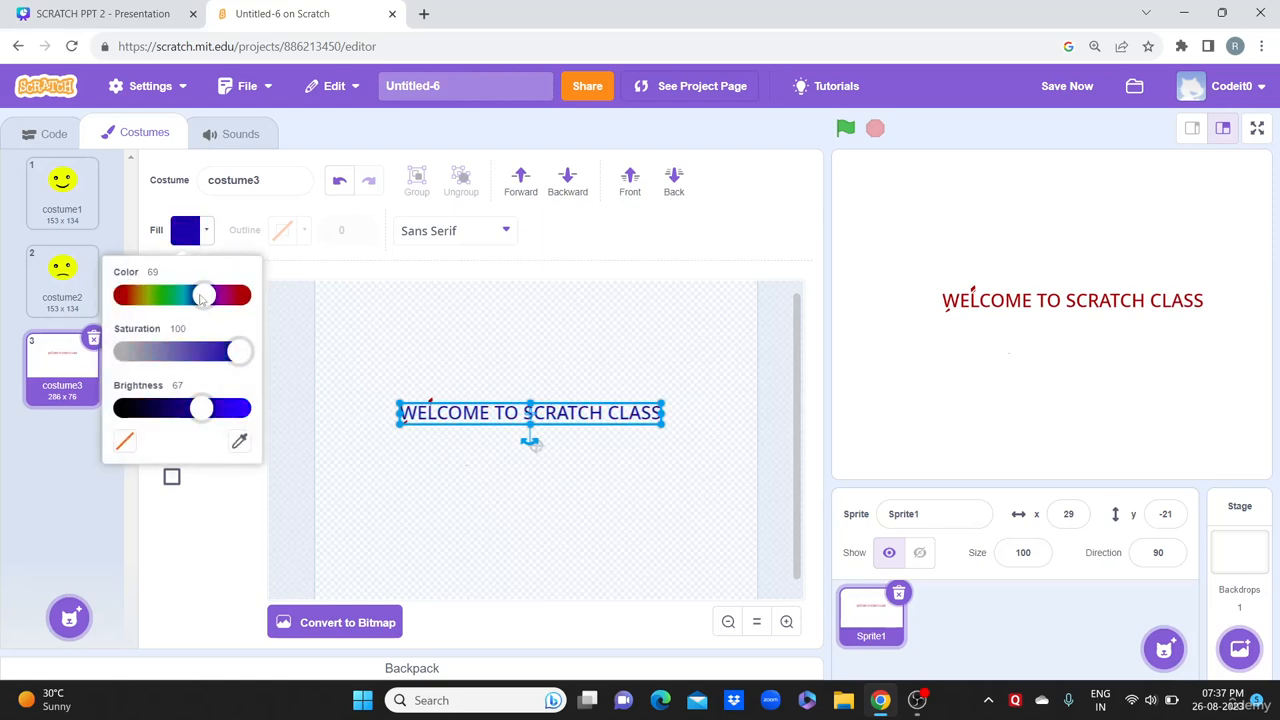
Step: Set the title to the Pixel font and resize it to fit across the canvas
click(508, 228)
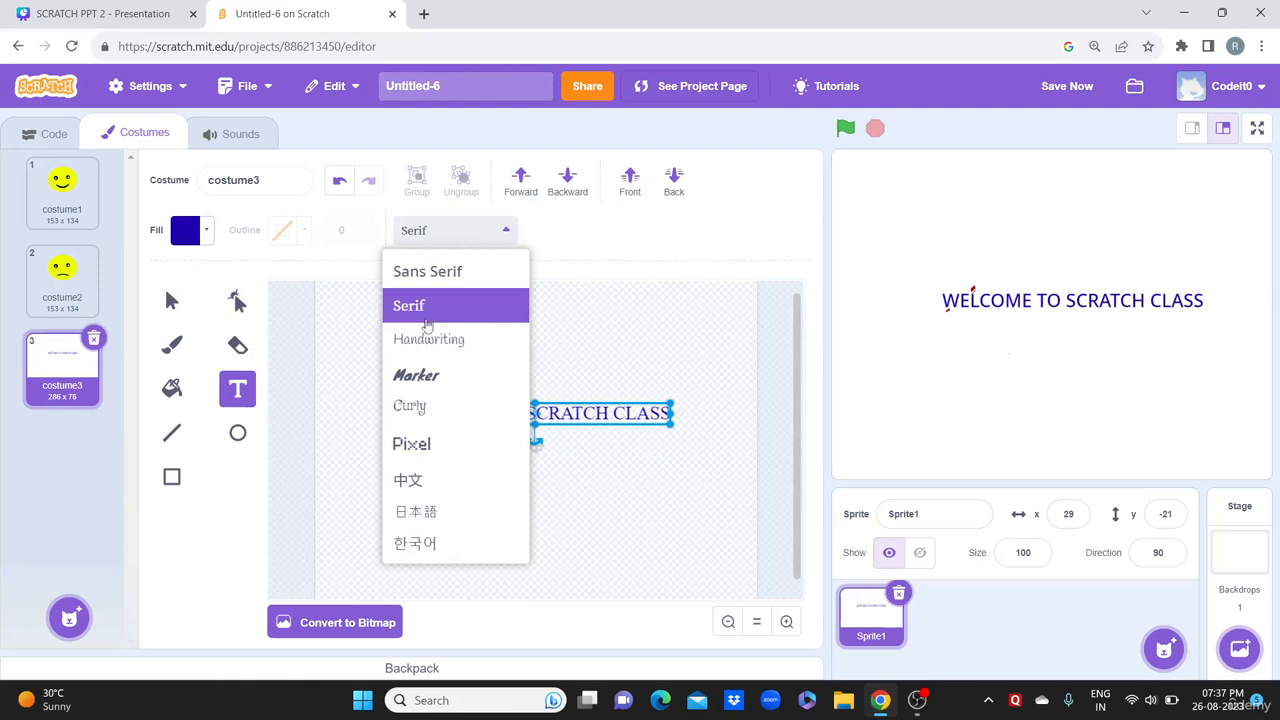
click(446, 446)
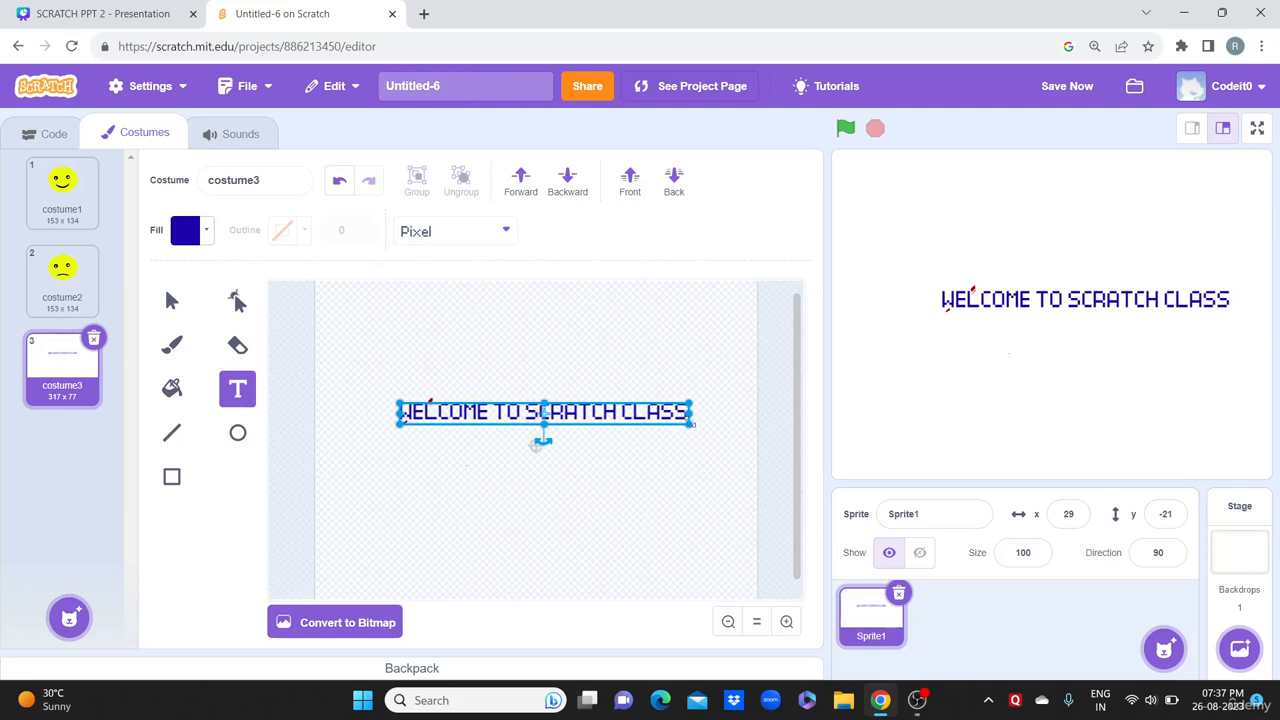
drag(691, 424, 621, 421)
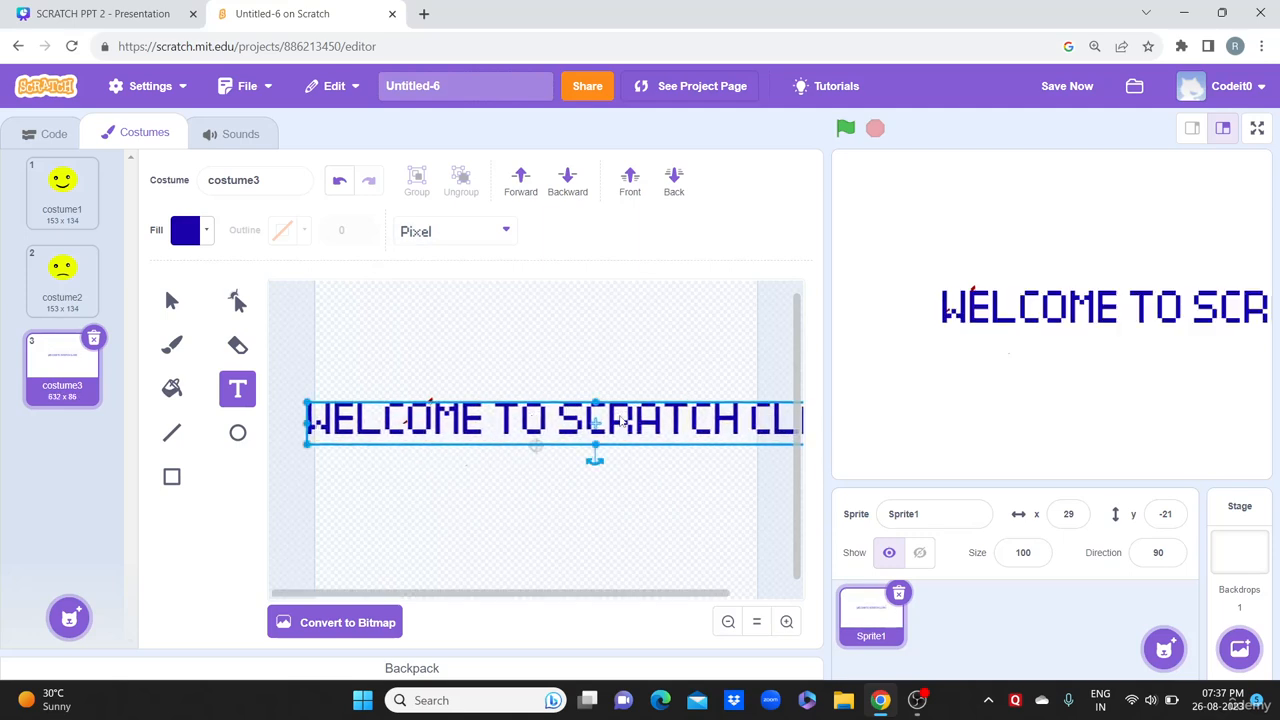
drag(306, 397, 483, 411)
drag(688, 428, 547, 424)
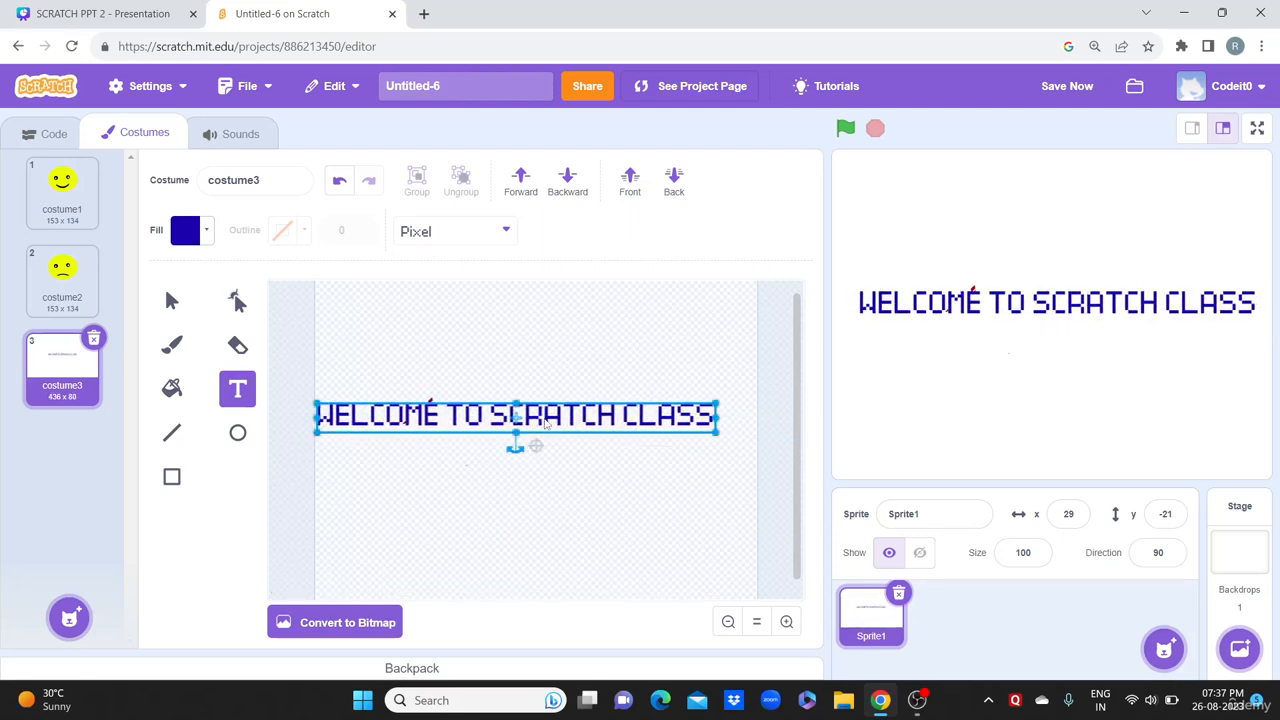
Step: Switch the title font to Marker and nudge it slightly right
click(504, 231)
click(457, 371)
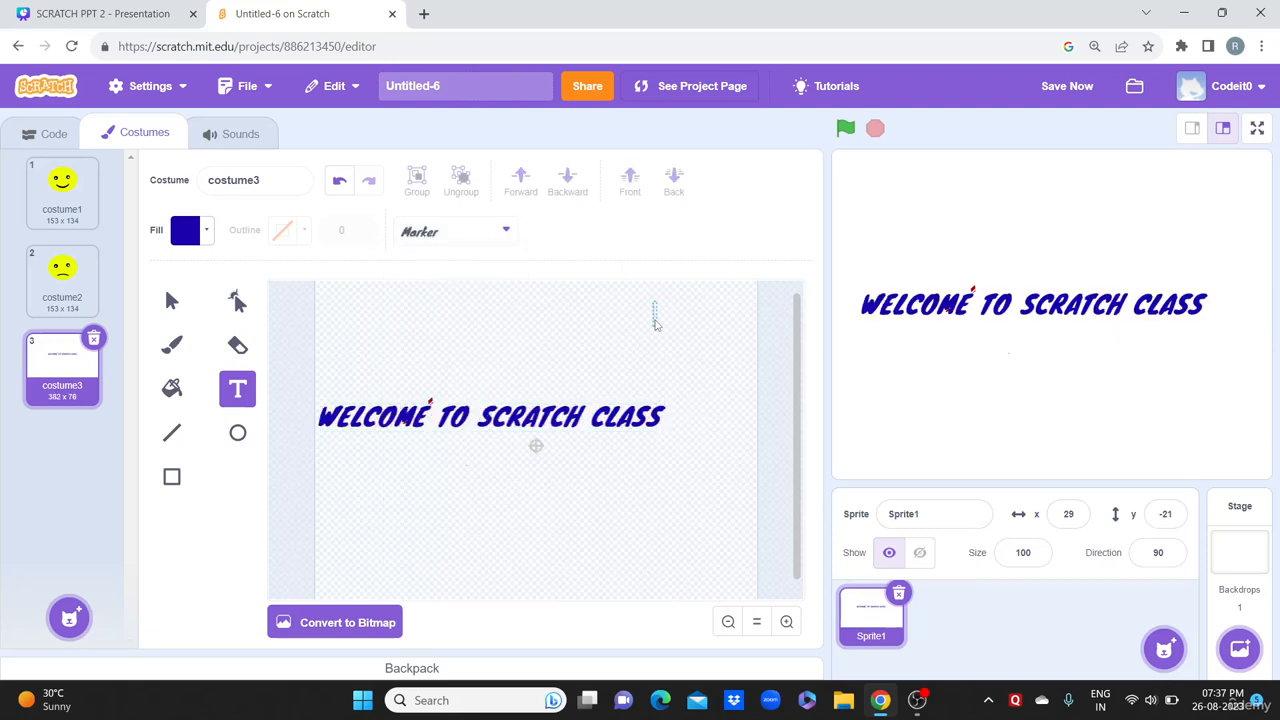
click(546, 424)
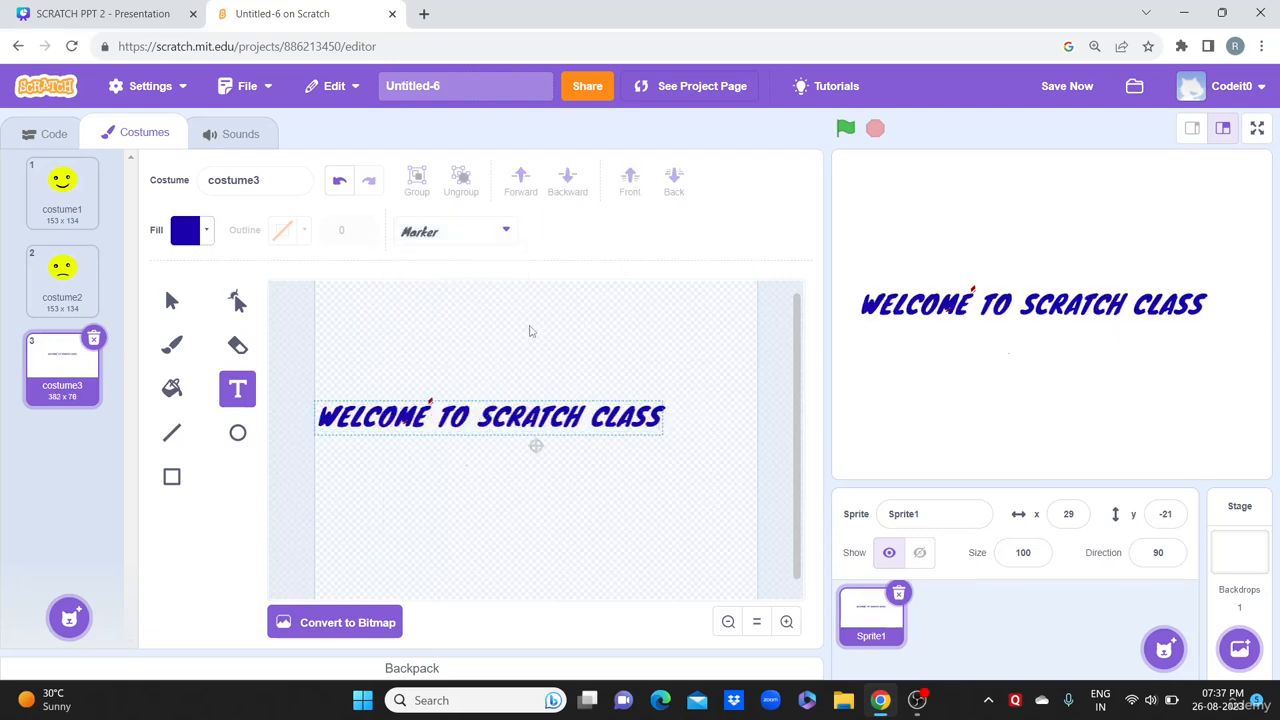
click(171, 301)
drag(514, 418, 538, 422)
Step: Draw a thick black line of width 13 under the title
click(586, 337)
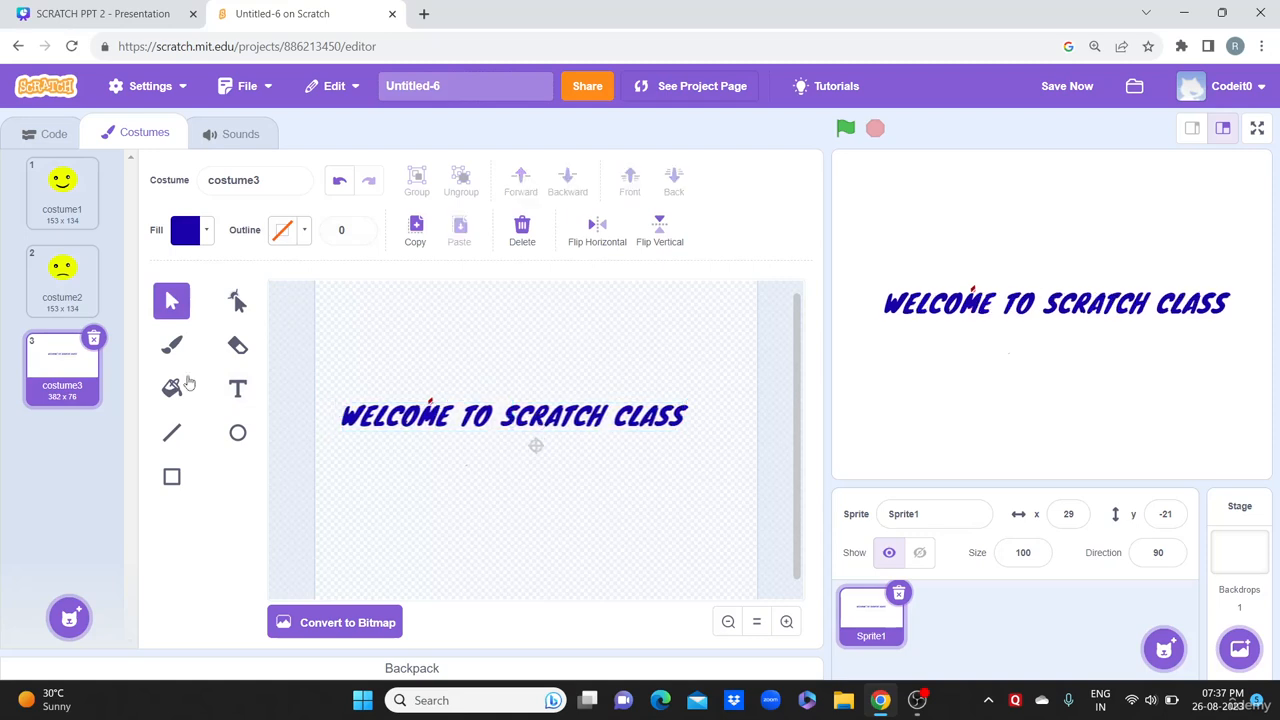
click(170, 440)
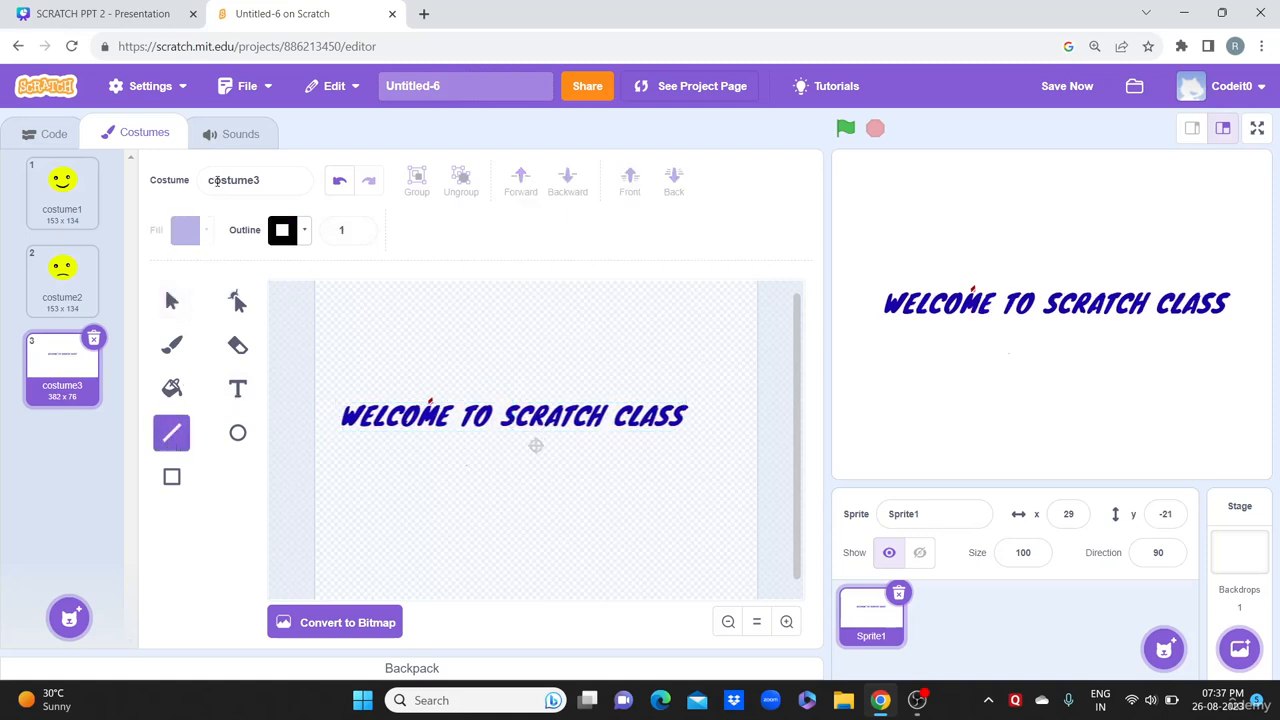
click(358, 231)
text(0)
key(BackSpace)
text(3)
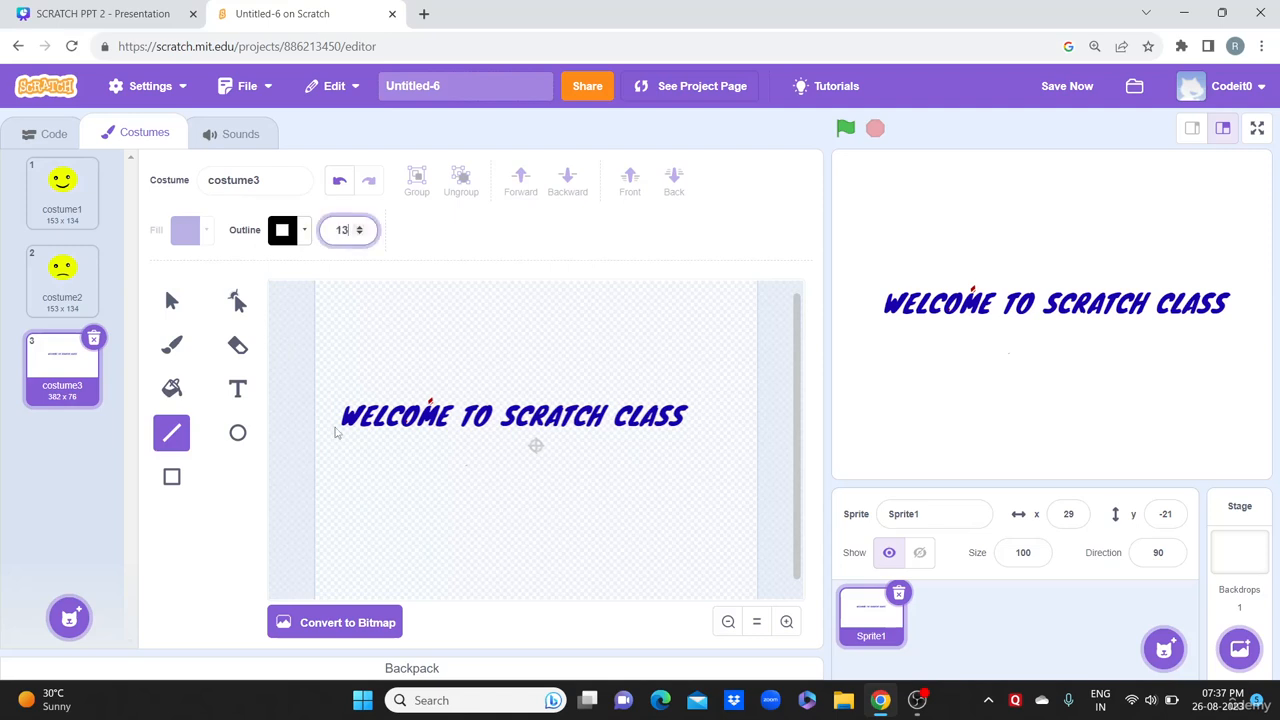
drag(337, 446, 684, 448)
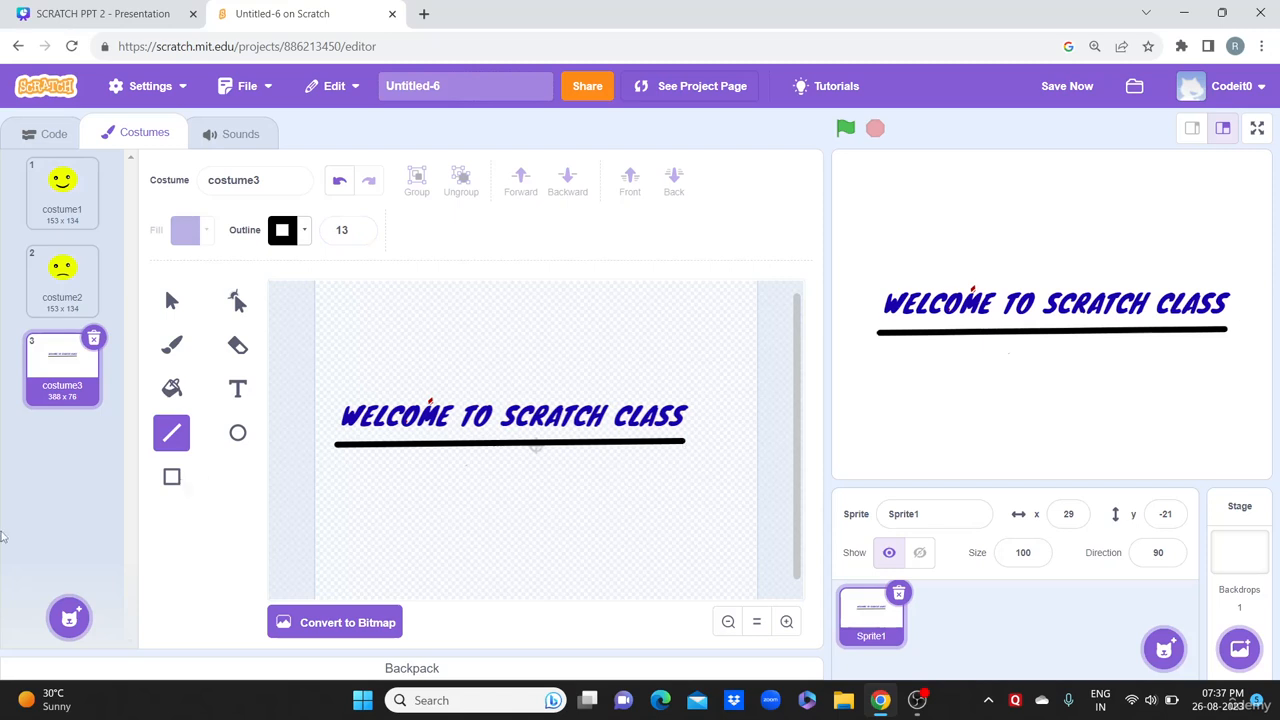
Step: Paint a new costume with a small blue rectangle and a wider outline-free rectangle below
mouse_move(69, 617)
click(70, 548)
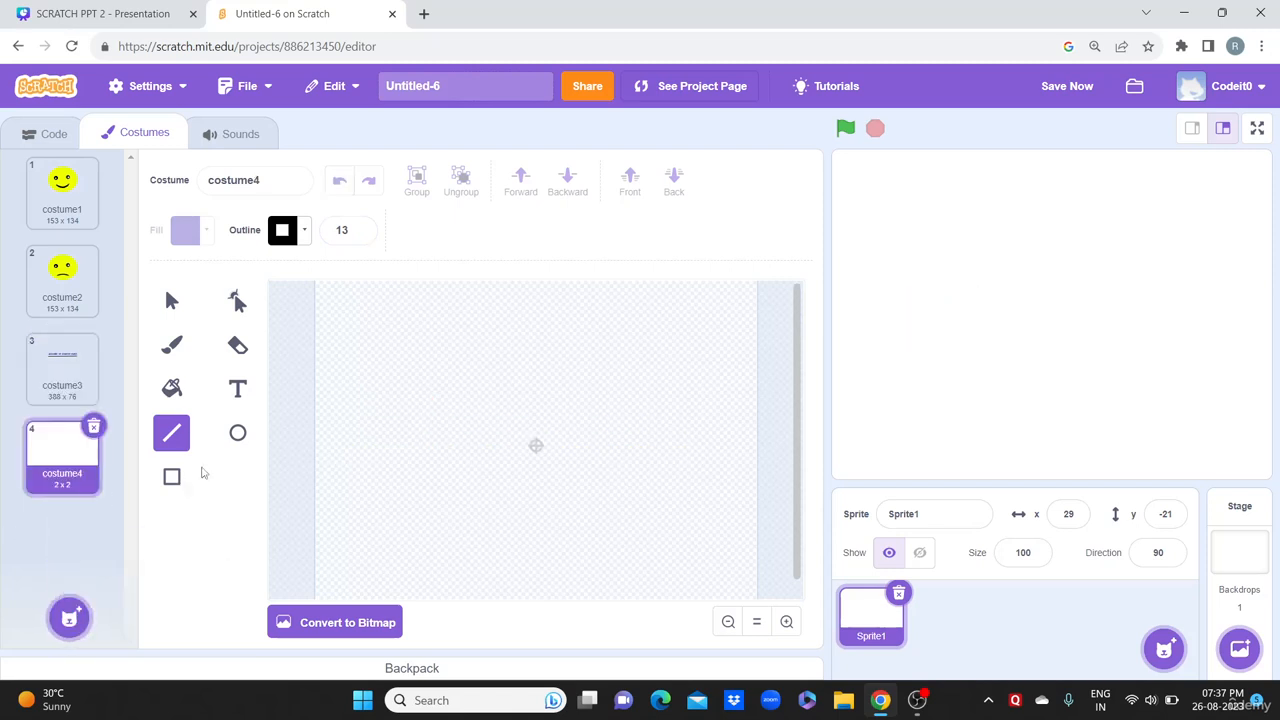
click(172, 477)
drag(389, 322, 478, 384)
click(360, 234)
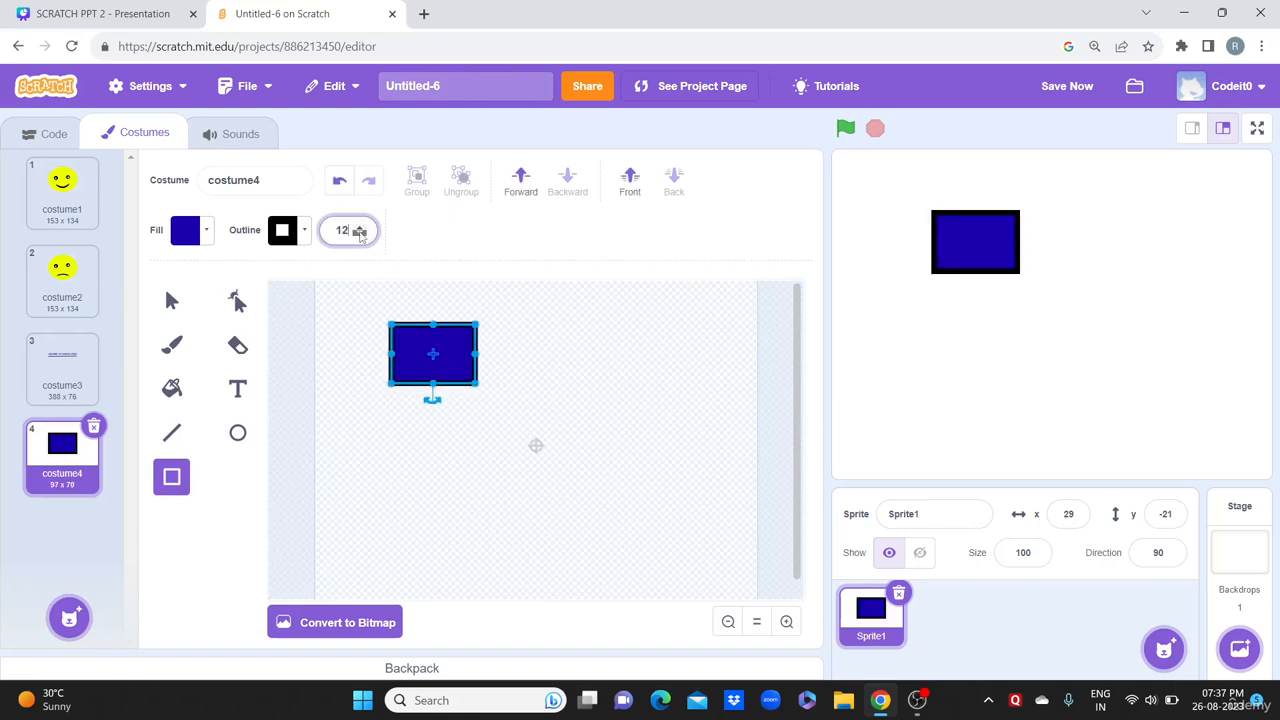
click(360, 234)
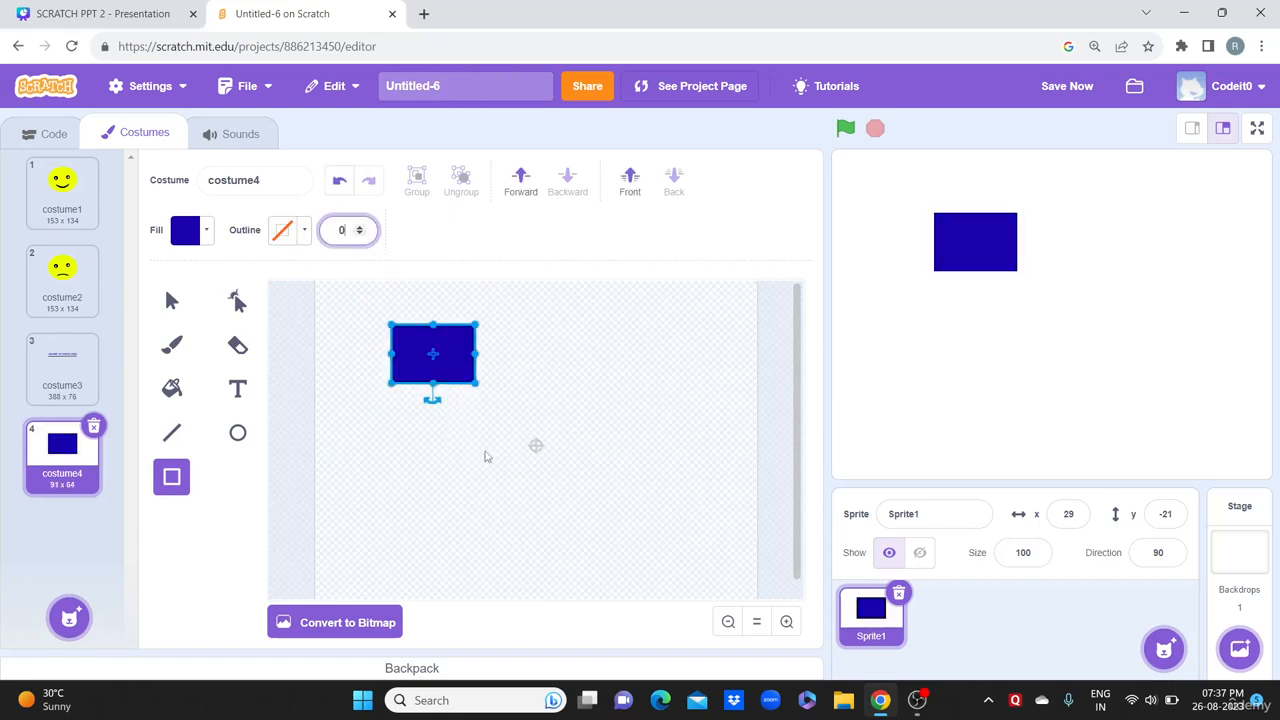
drag(415, 453, 657, 517)
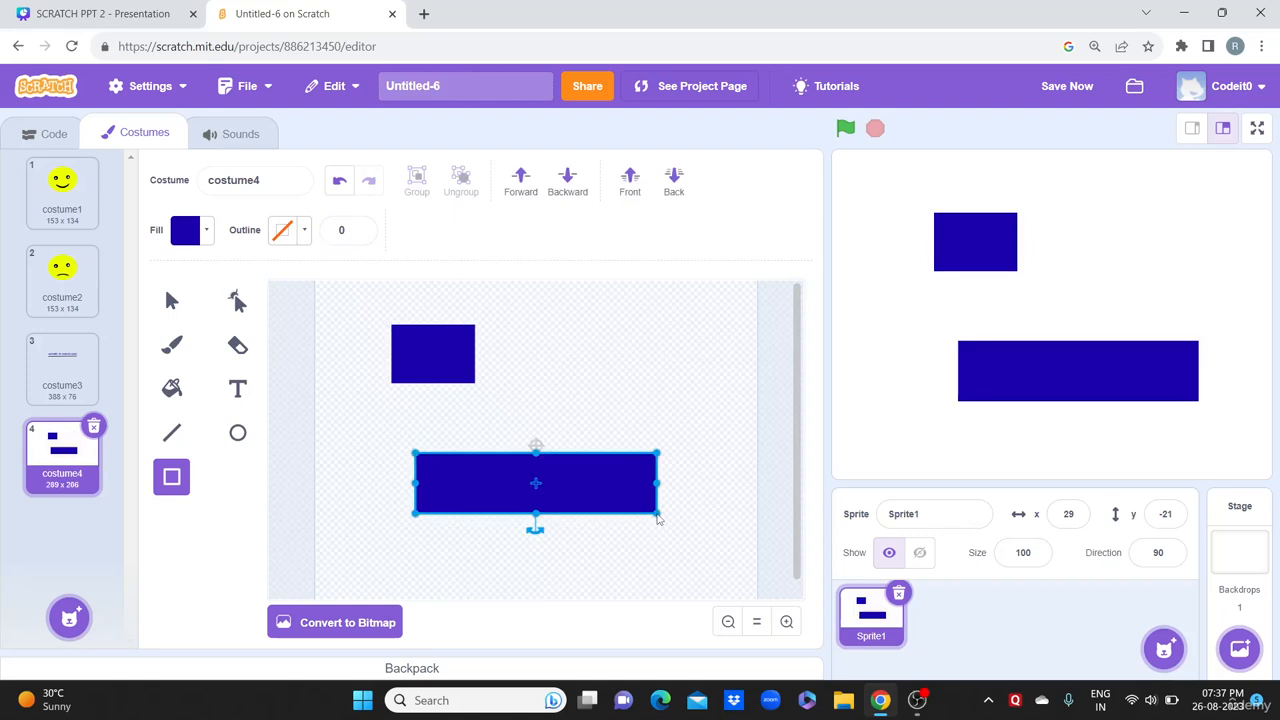
Step: Draw a blue circle beside the first rectangle, discarding a stray diagonal line
click(237, 432)
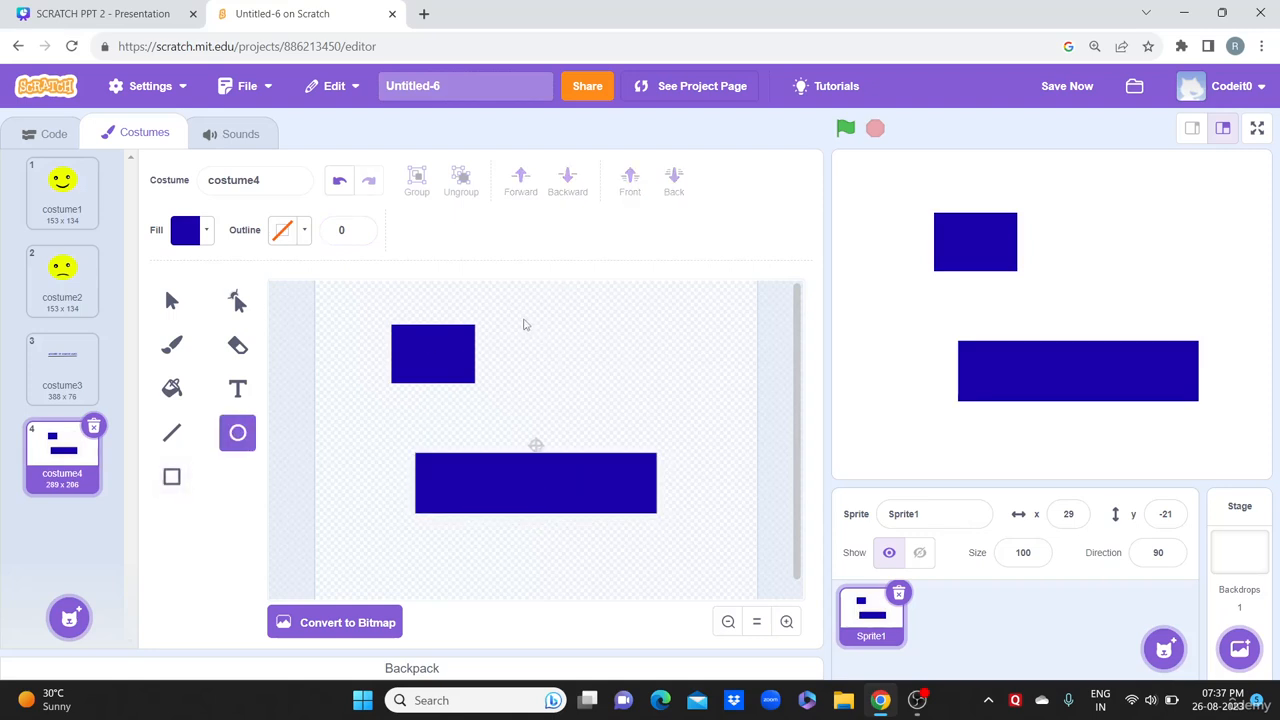
drag(523, 320, 603, 394)
click(175, 430)
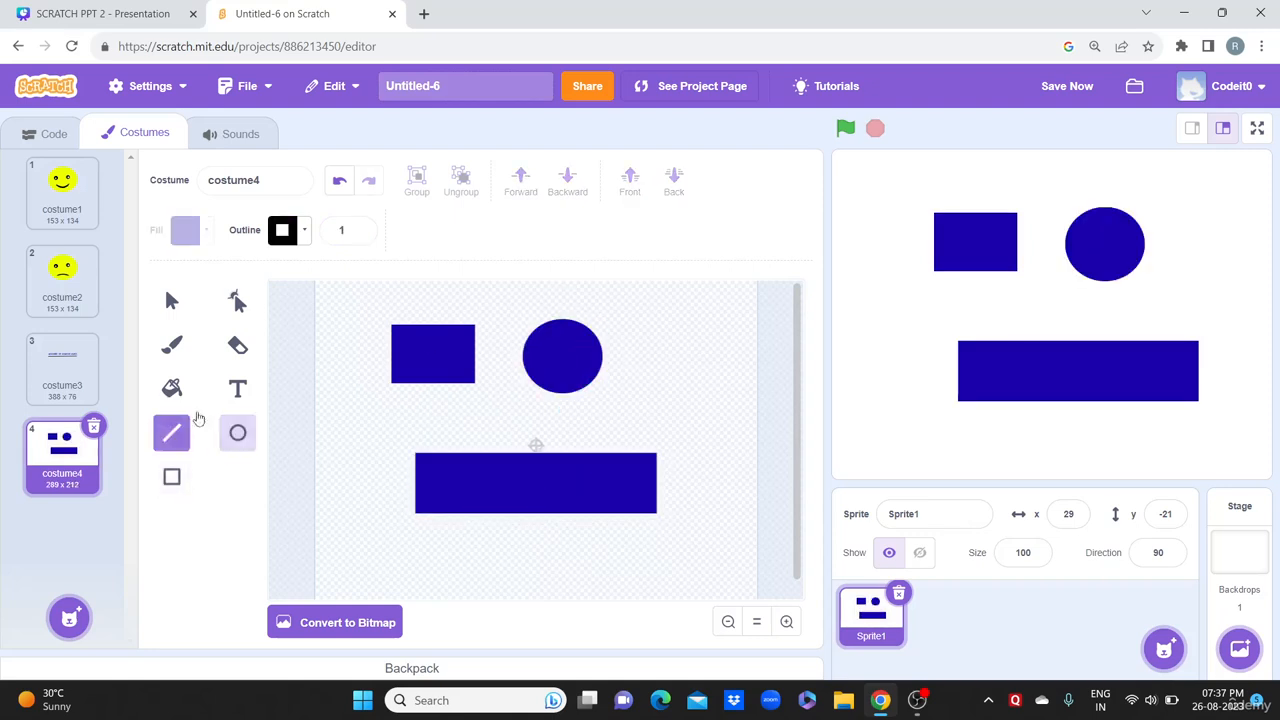
drag(684, 346, 620, 428)
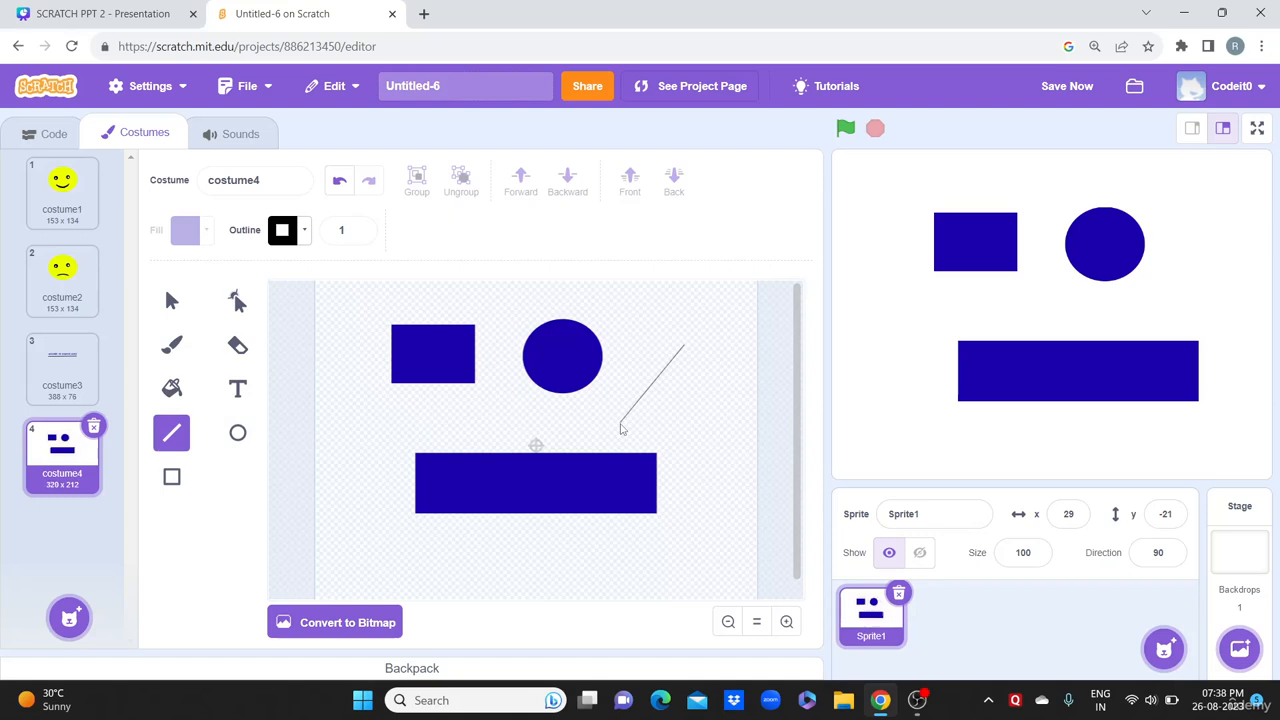
click(340, 180)
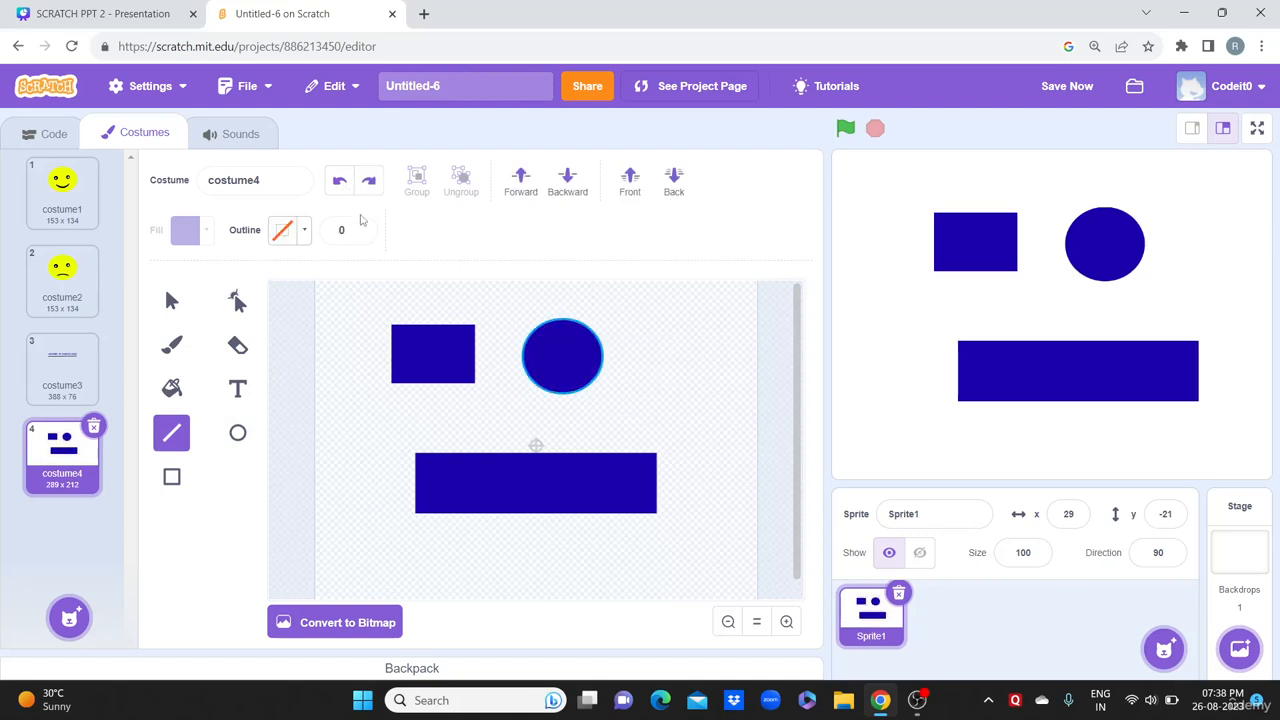
Step: Draw a triangle with a blue outline of width 18
click(285, 232)
click(286, 330)
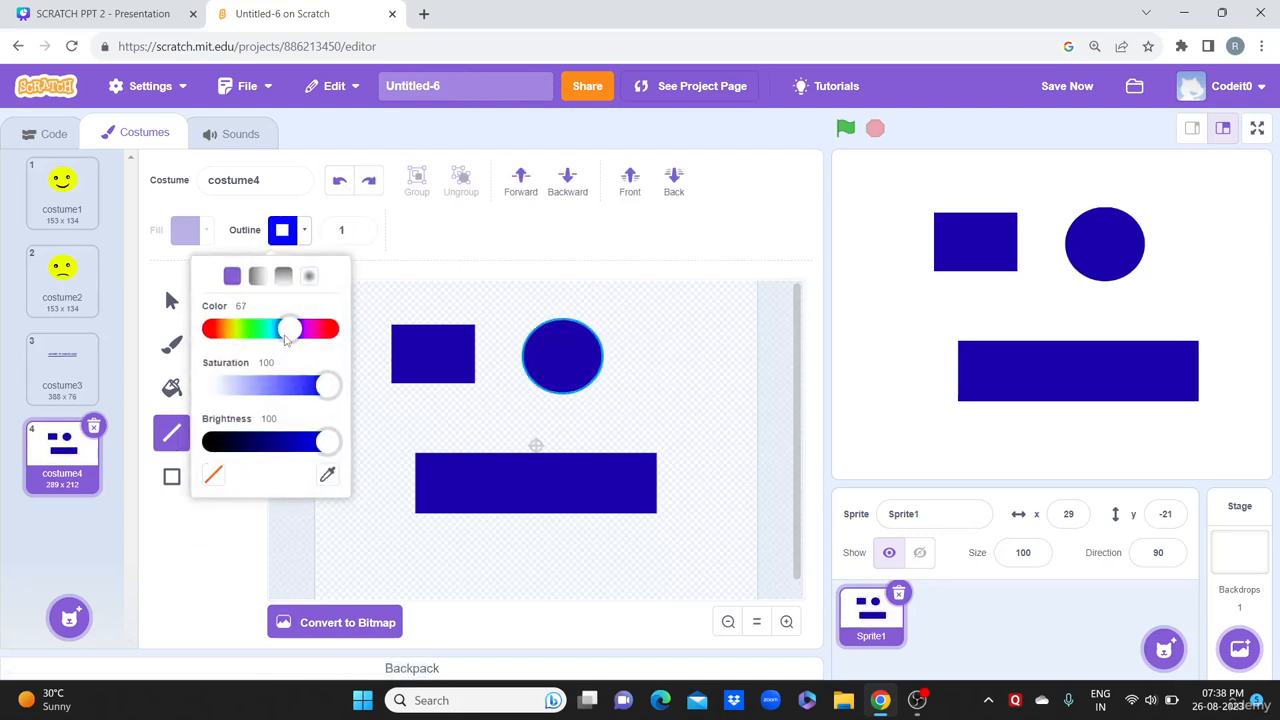
click(355, 224)
click(361, 229)
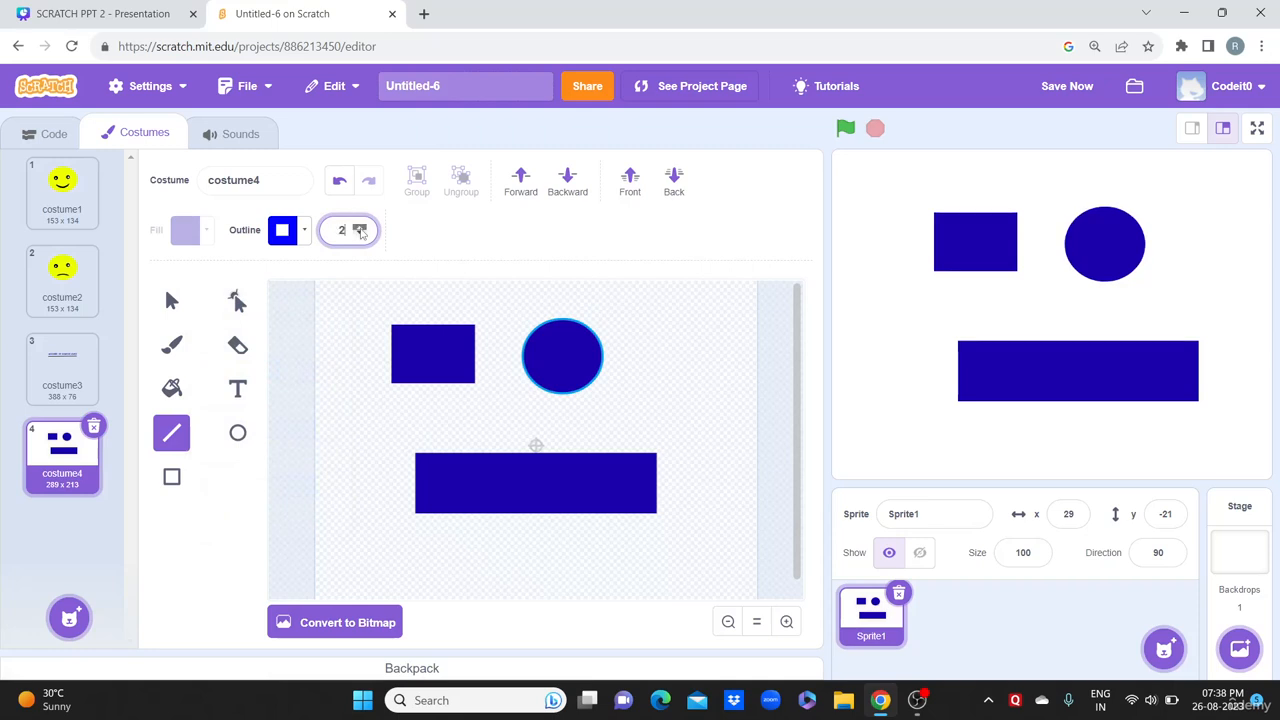
click(361, 229)
drag(704, 308, 645, 396)
drag(702, 307, 745, 398)
drag(643, 394, 744, 402)
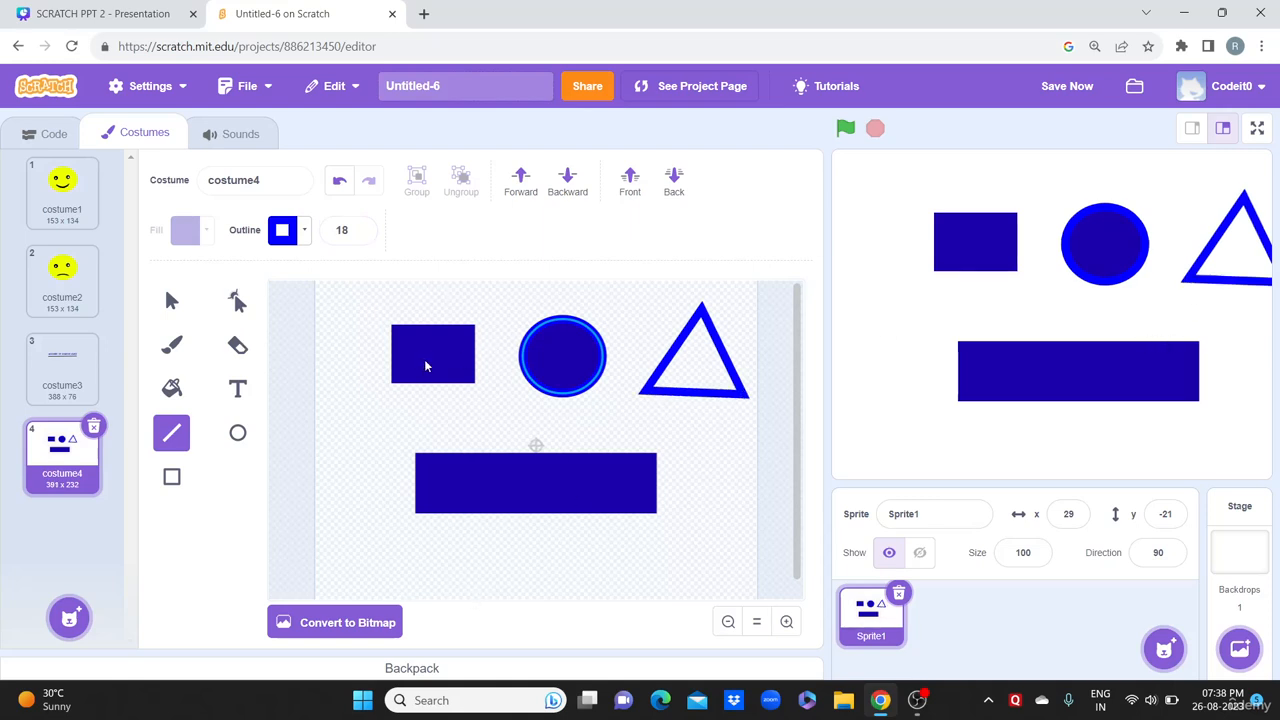
Step: Shift the rectangle, circle and triangle left, then return to costume3
click(171, 301)
drag(438, 361, 380, 366)
drag(546, 358, 474, 361)
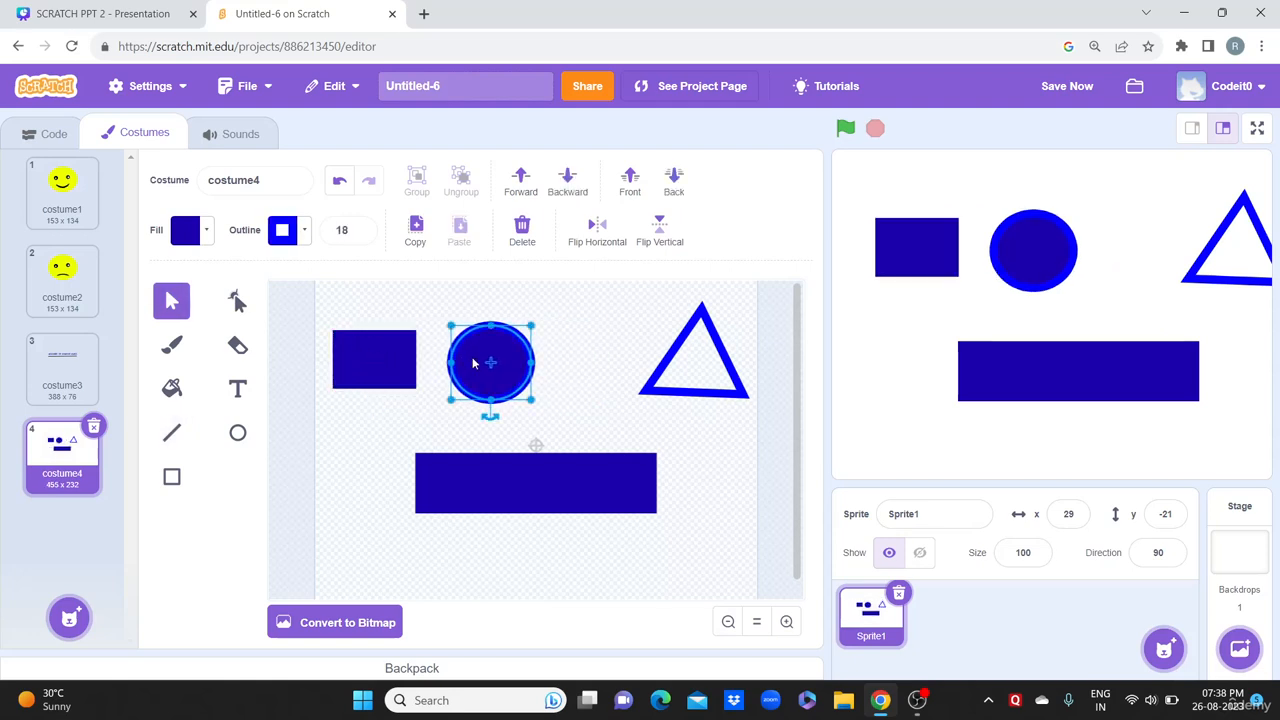
drag(672, 370, 603, 368)
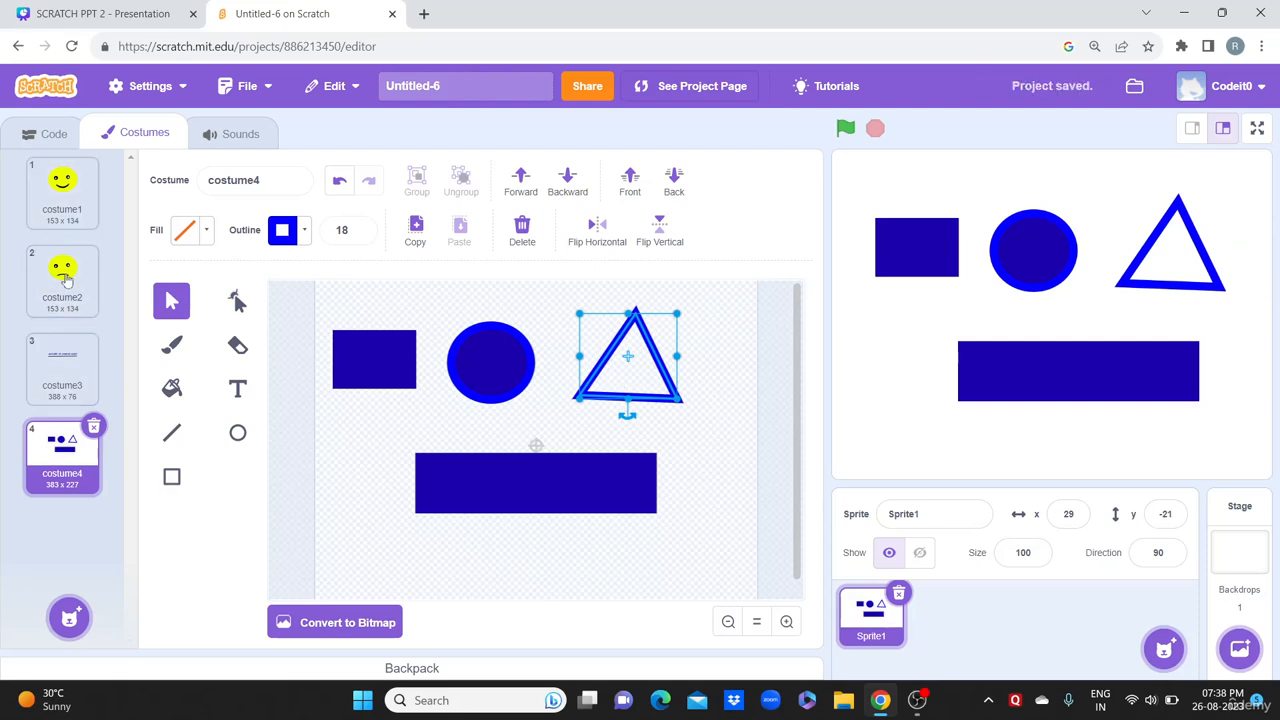
click(84, 398)
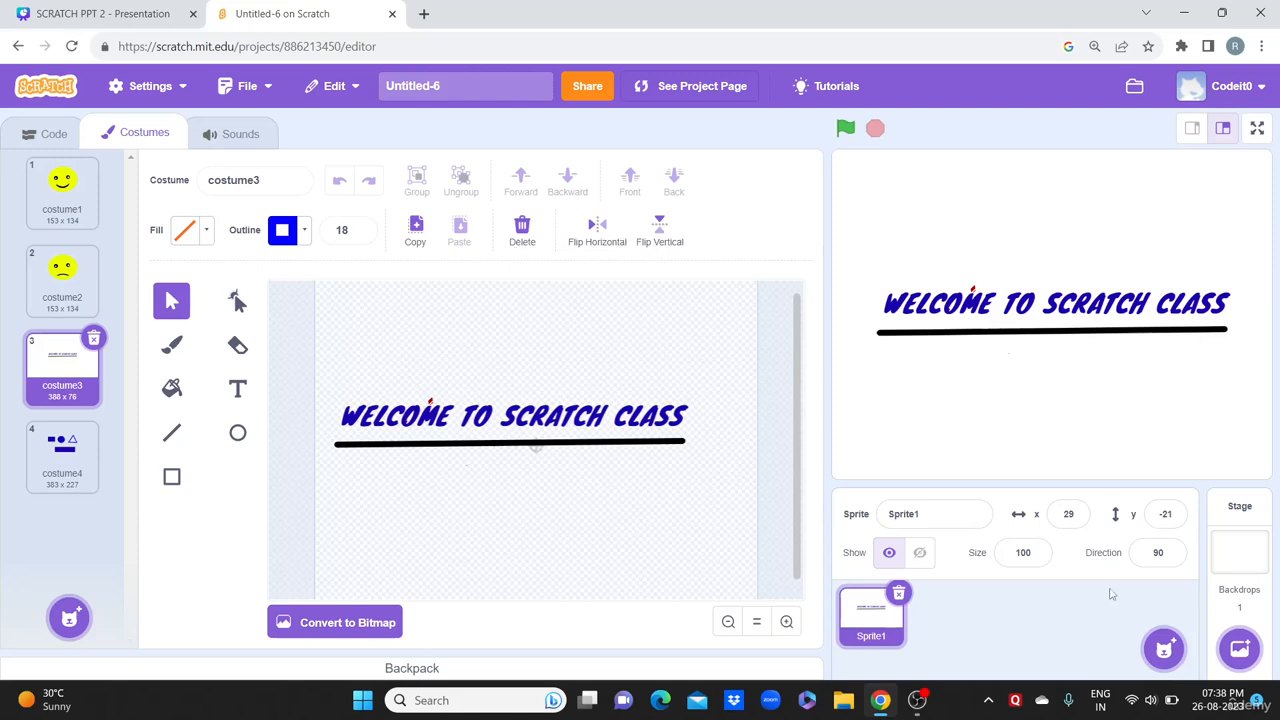
Step: Add Abby from the sprite library and drag her to the stage's left edge
click(1163, 648)
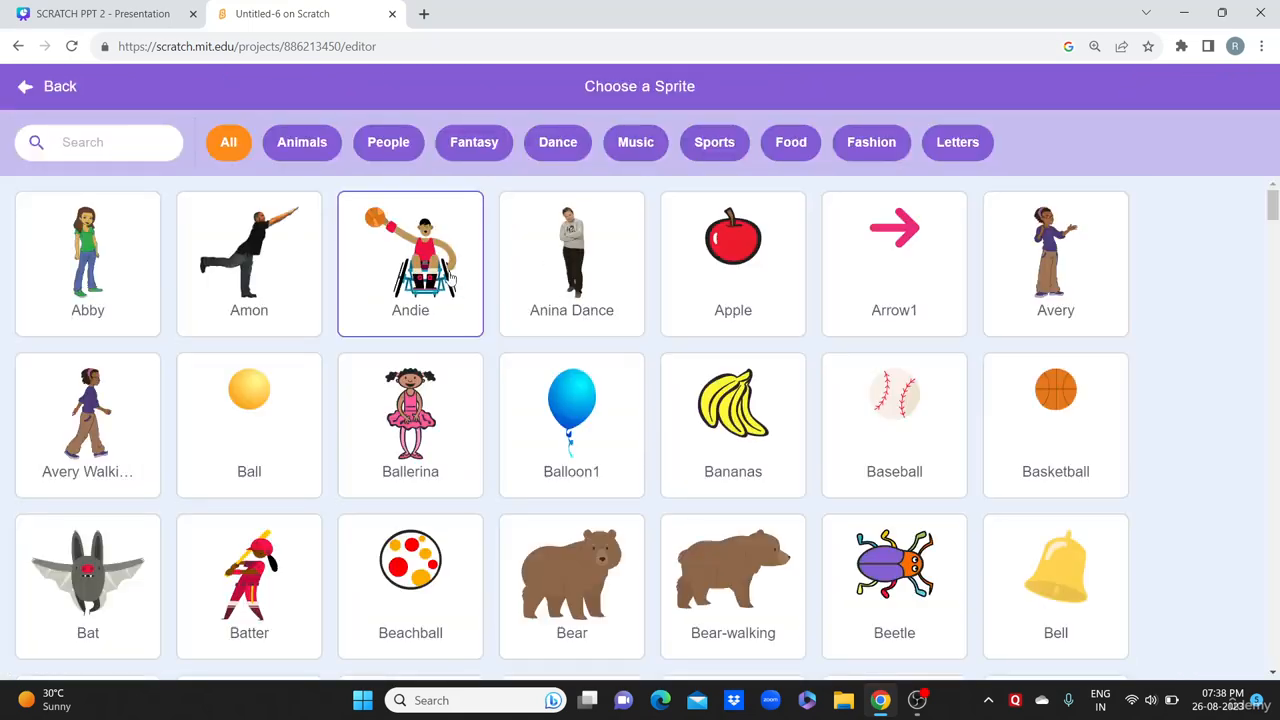
click(134, 244)
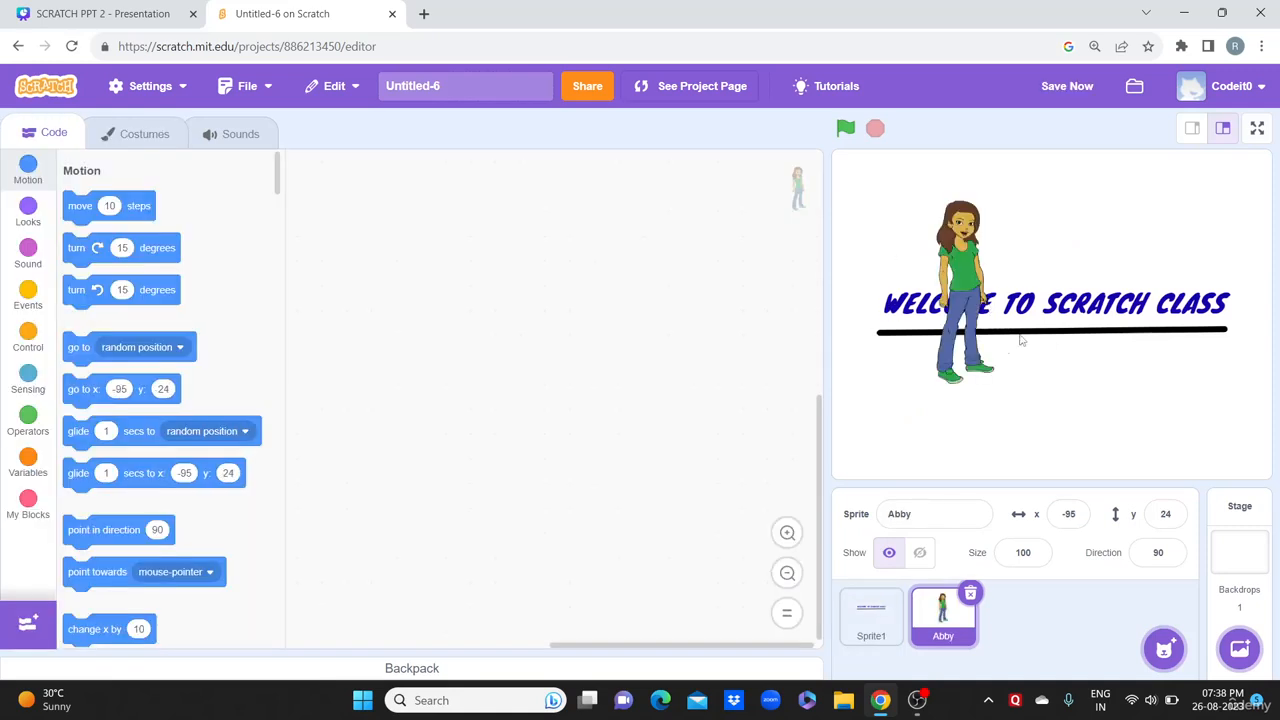
drag(957, 341, 880, 389)
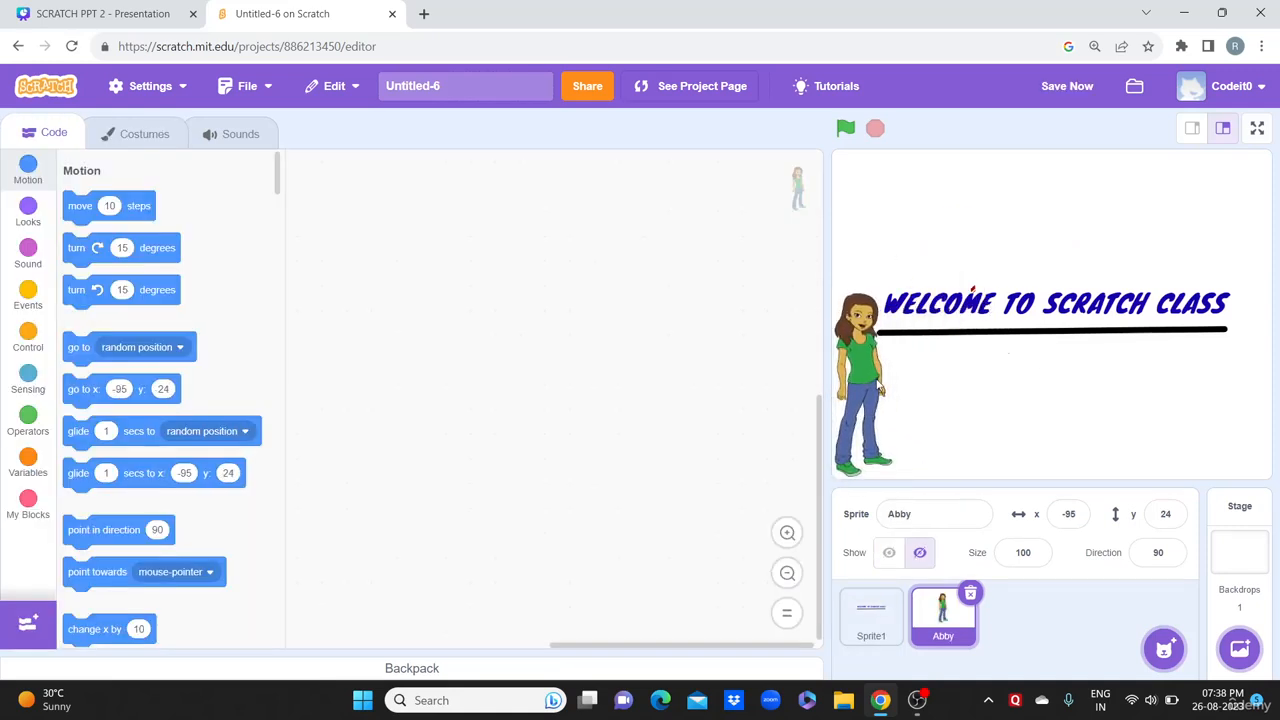
click(145, 144)
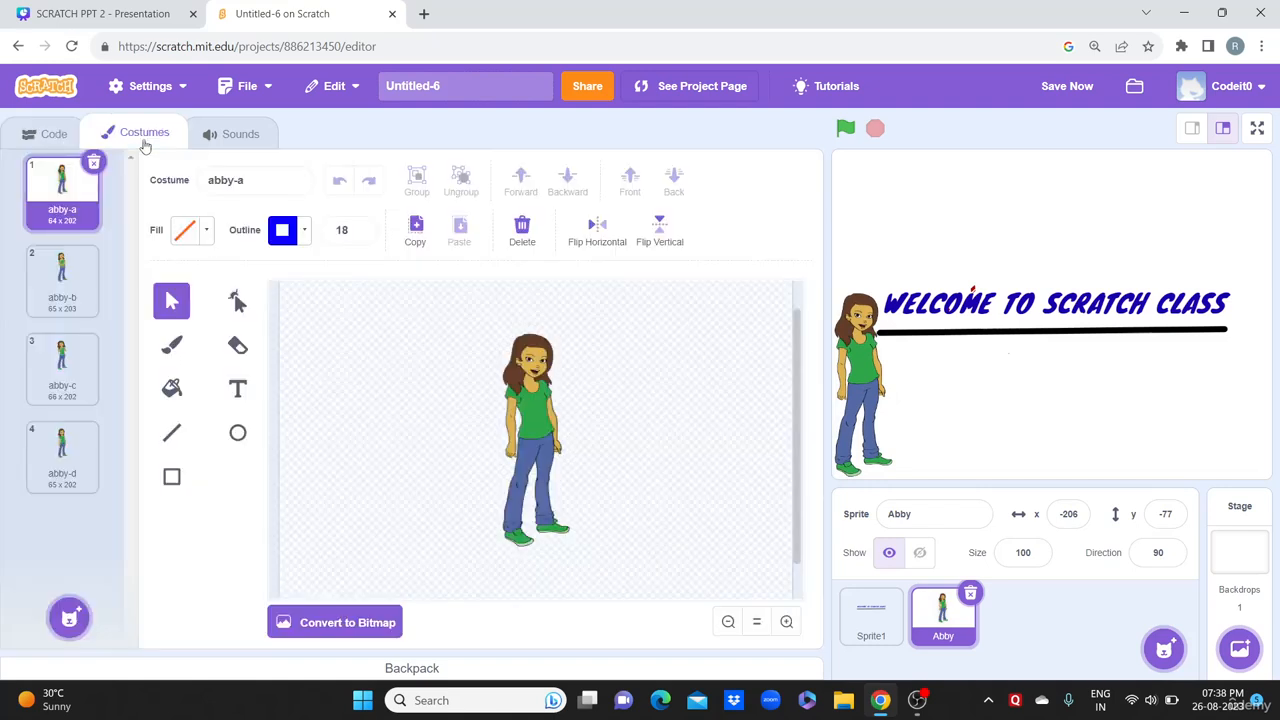
Step: Flip Abby horizontally twice and vertically four times, leaving her upright and facing as before
click(604, 230)
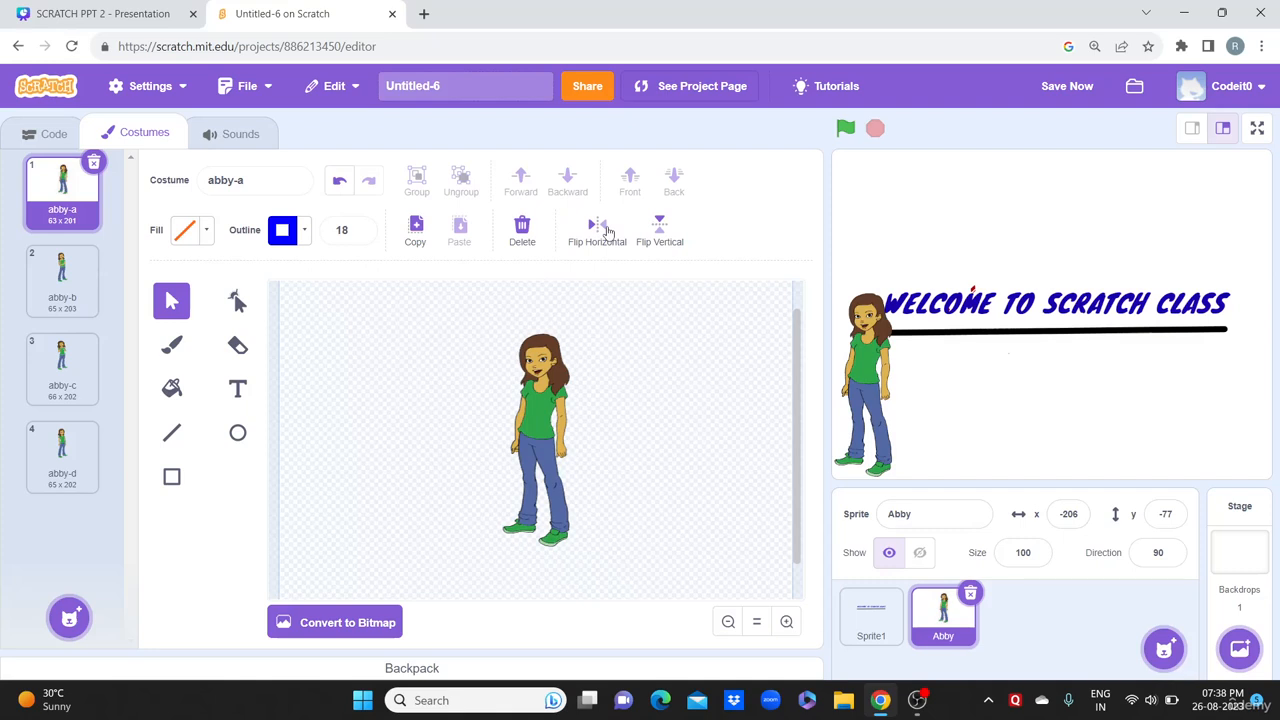
click(606, 232)
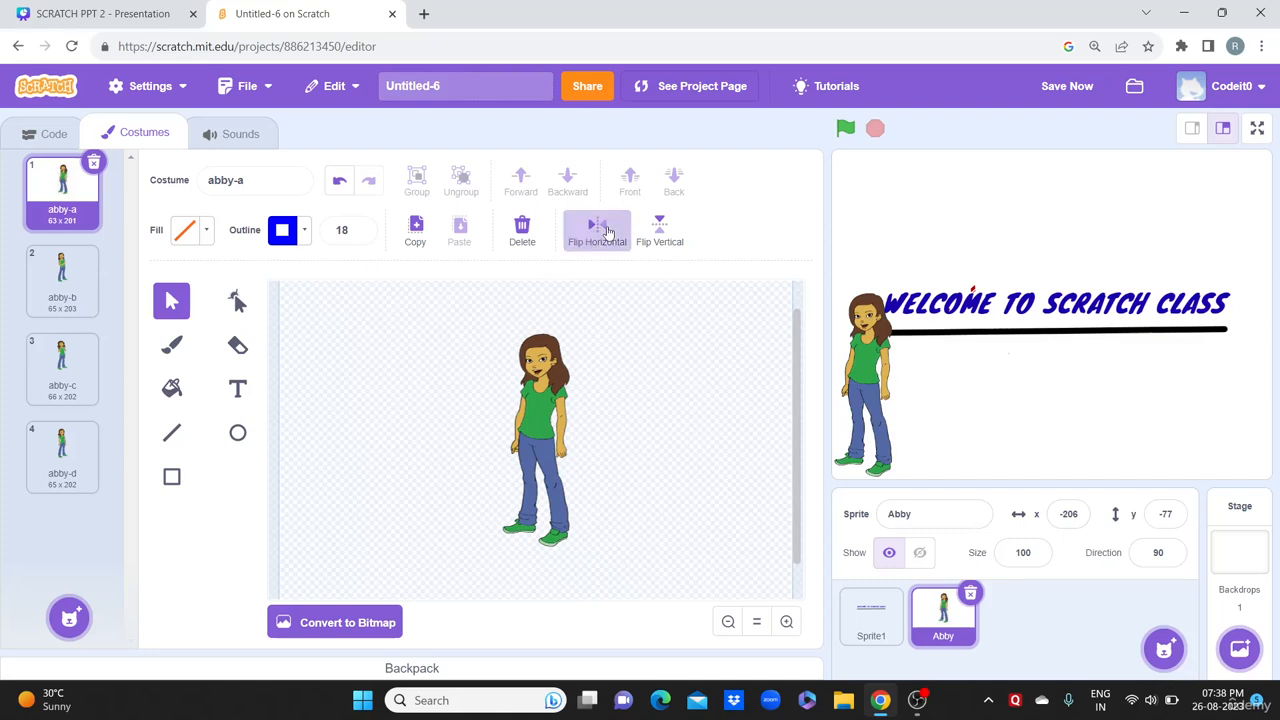
click(660, 235)
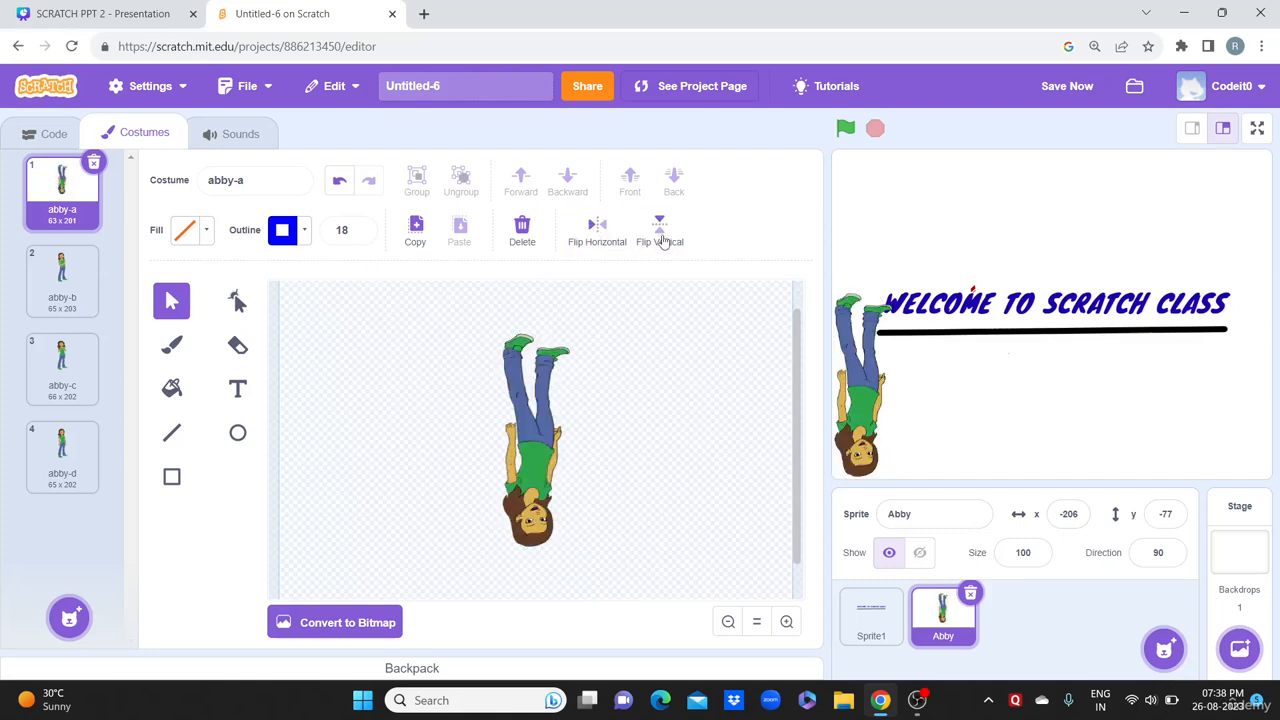
click(660, 237)
click(662, 242)
click(662, 242)
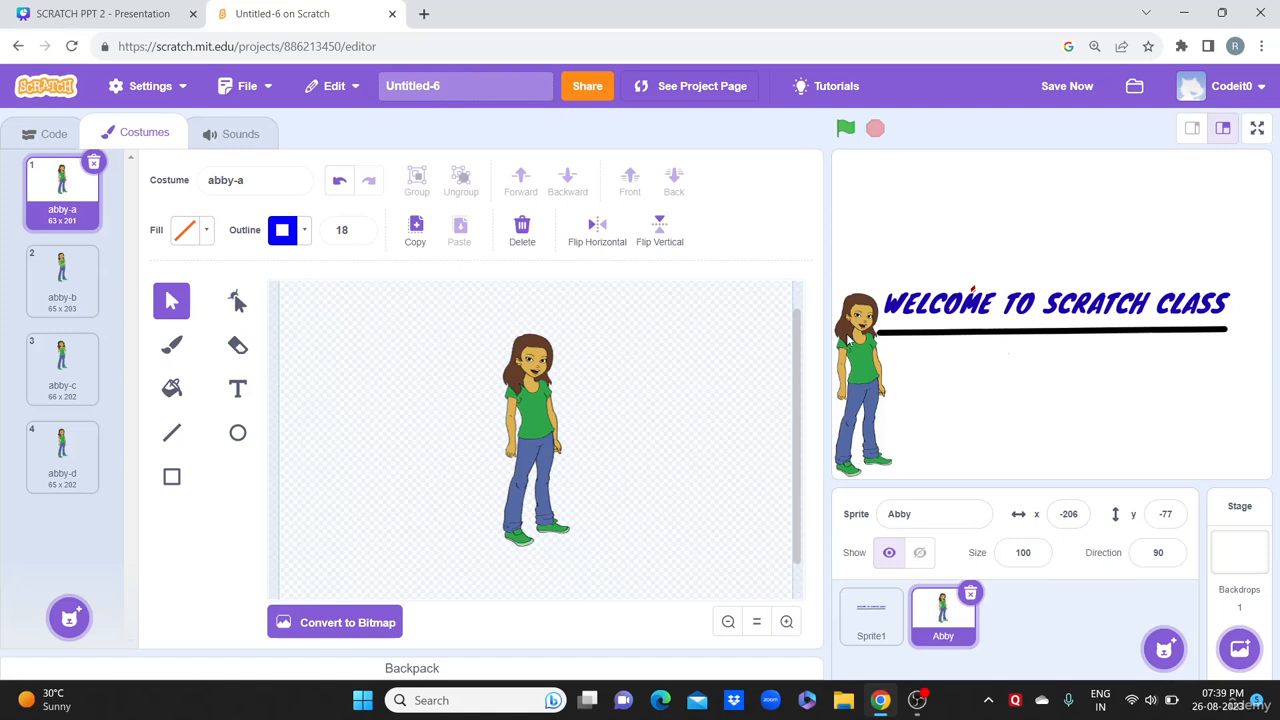
mouse_move(1242, 660)
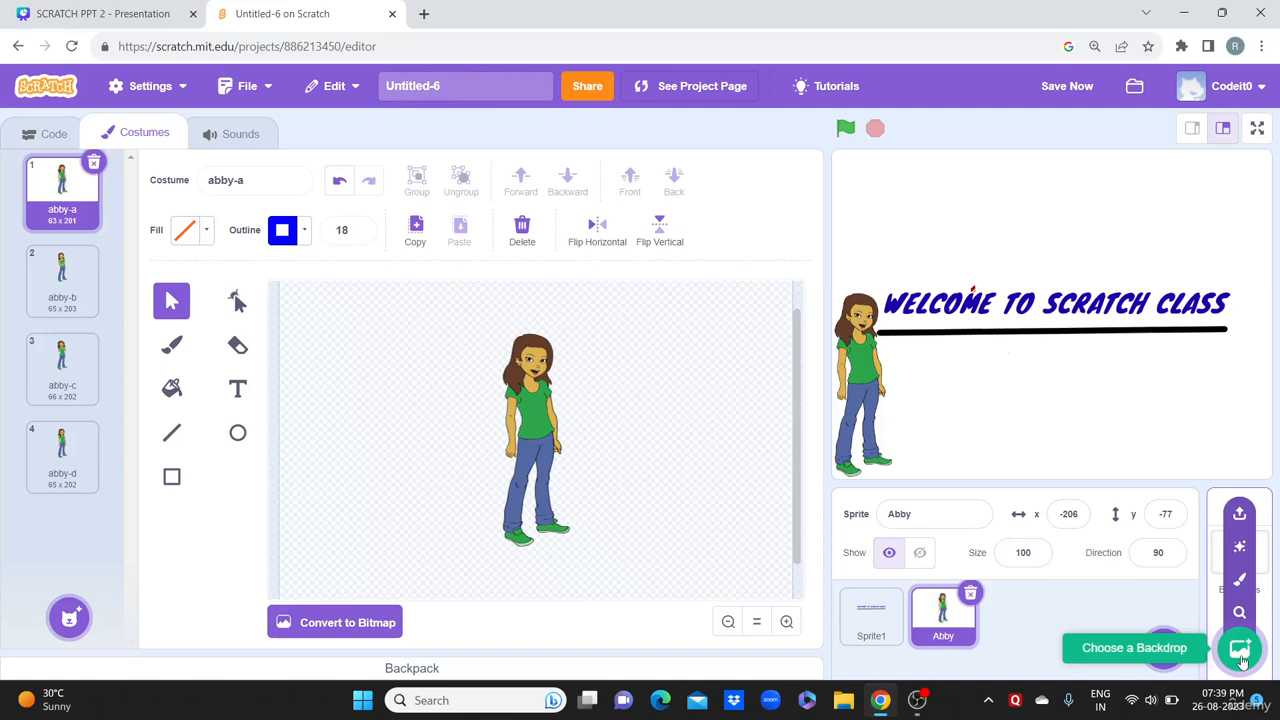
Step: Paint a new backdrop and draw a blue-outlined rectangle across it
click(1240, 581)
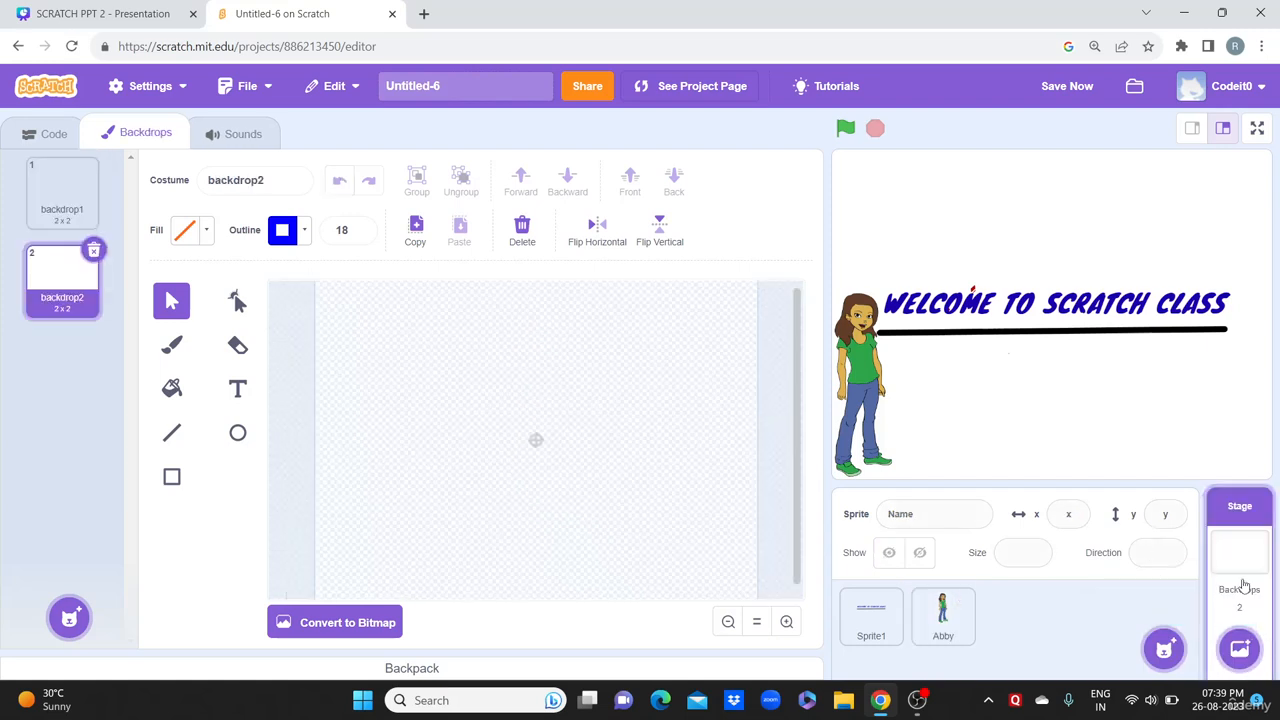
click(173, 478)
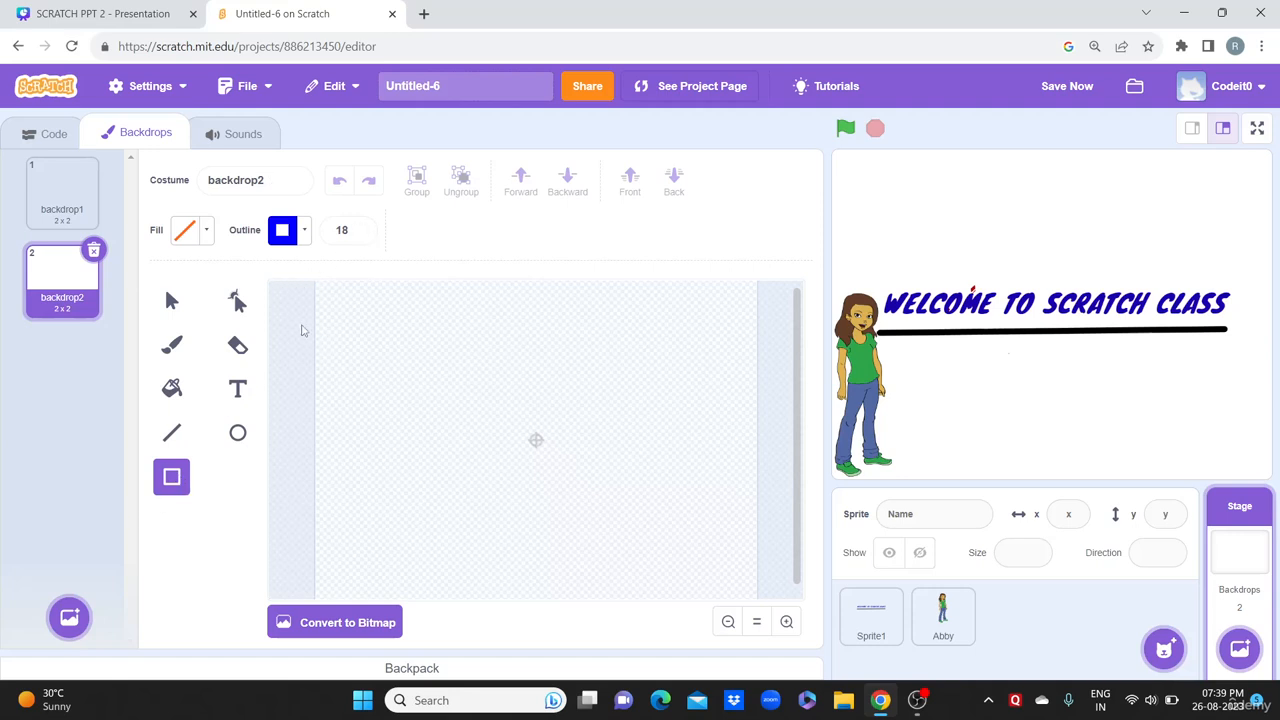
mouse_move(283, 310)
mouse_down()
mouse_move(527, 522)
mouse_move(658, 575)
mouse_move(789, 579)
mouse_up()
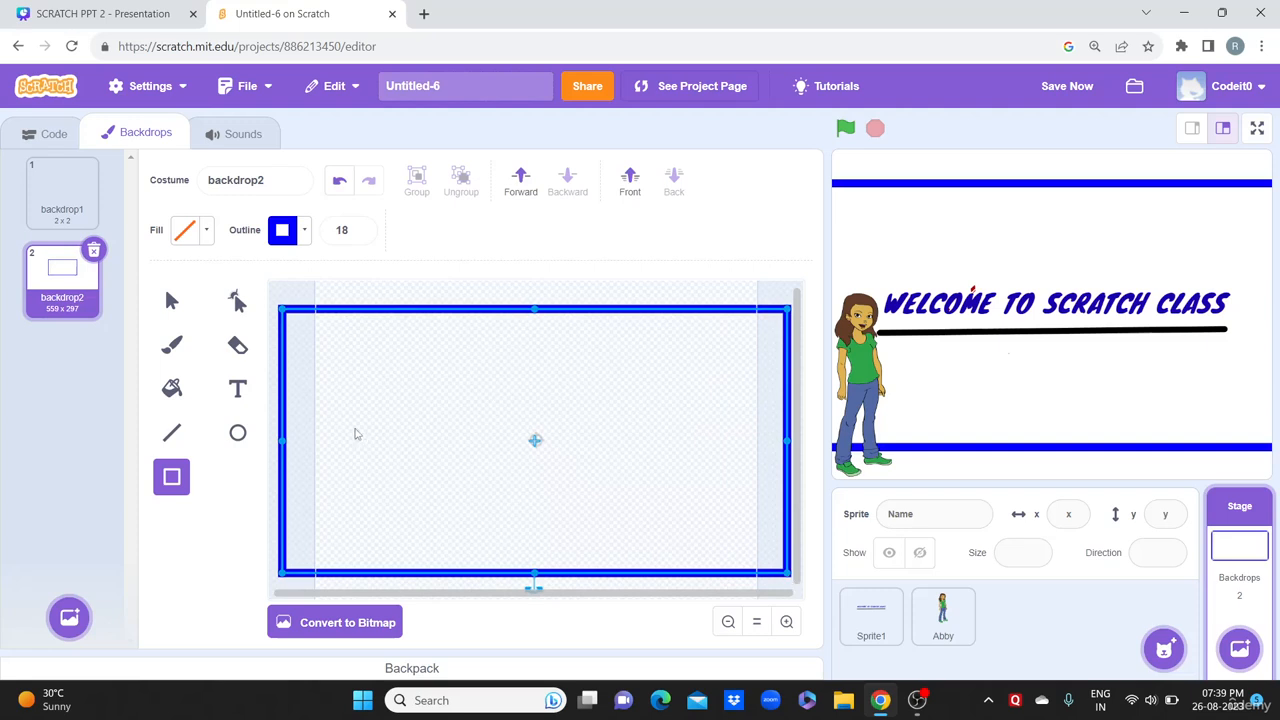
Step: Adjust the rectangle's edges so the border frames the whole stage at 482 x 344
drag(509, 594, 459, 590)
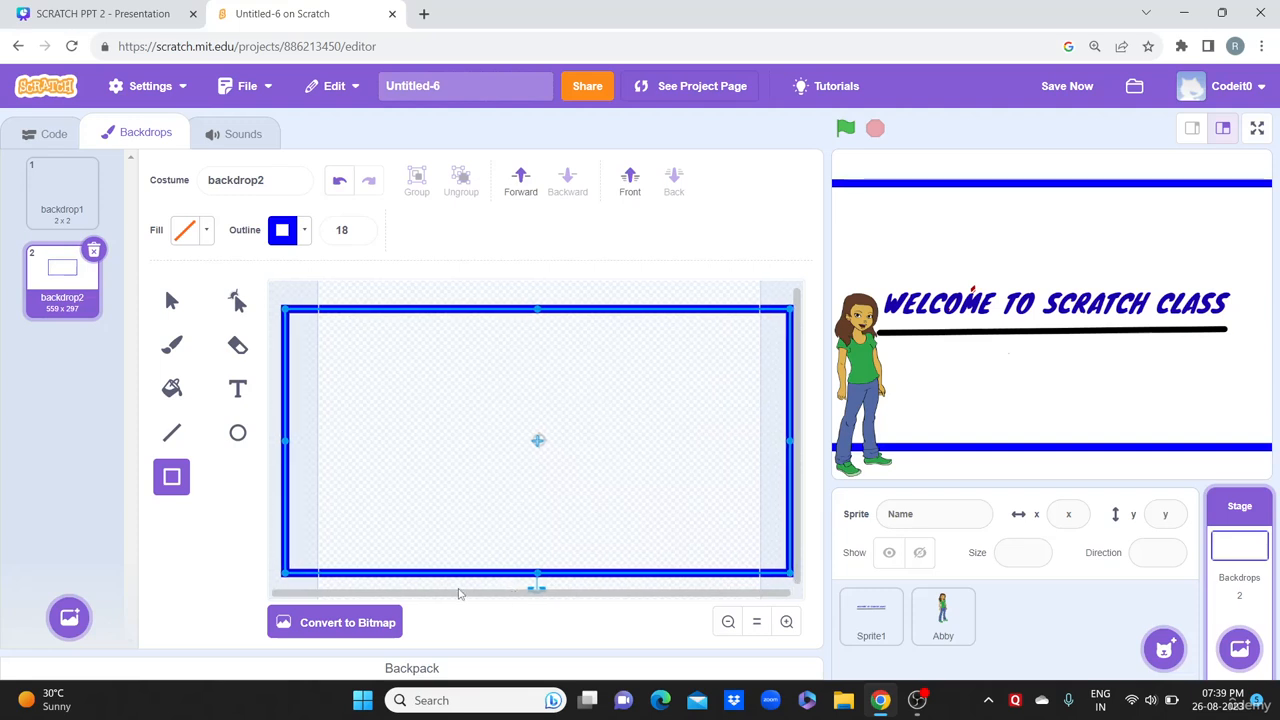
drag(287, 440, 337, 441)
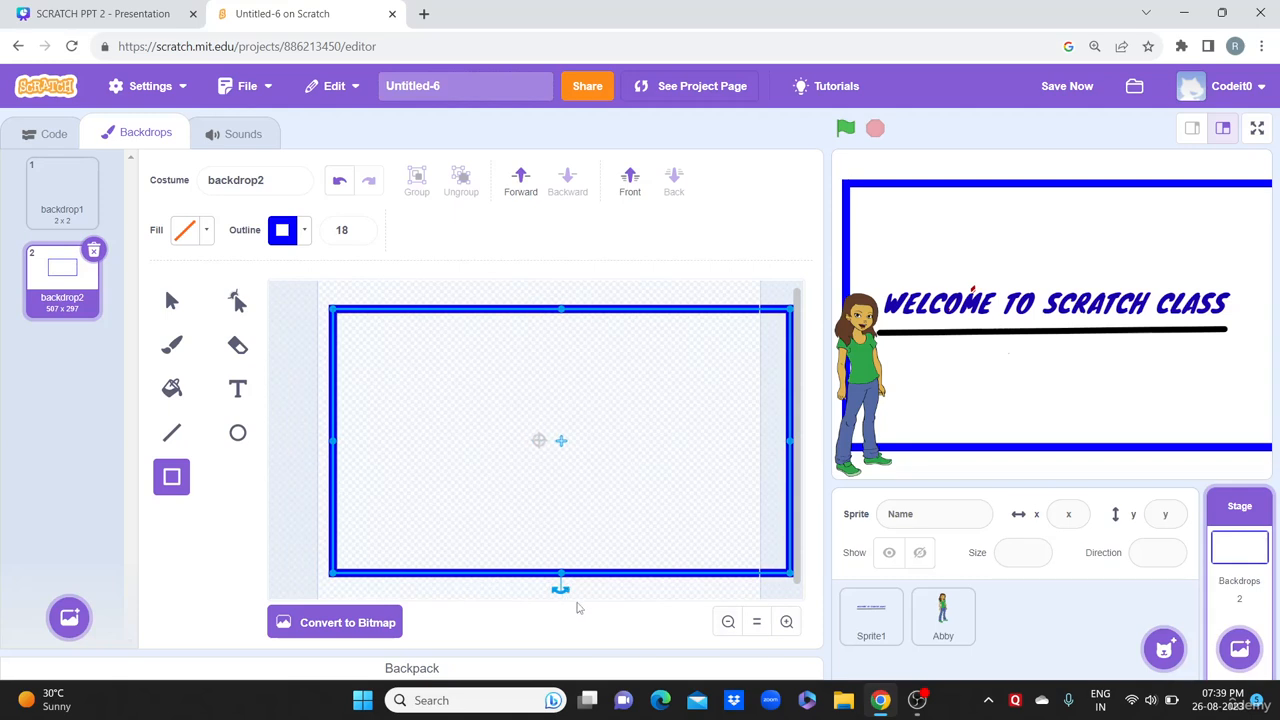
scroll(800, 467, down, 1)
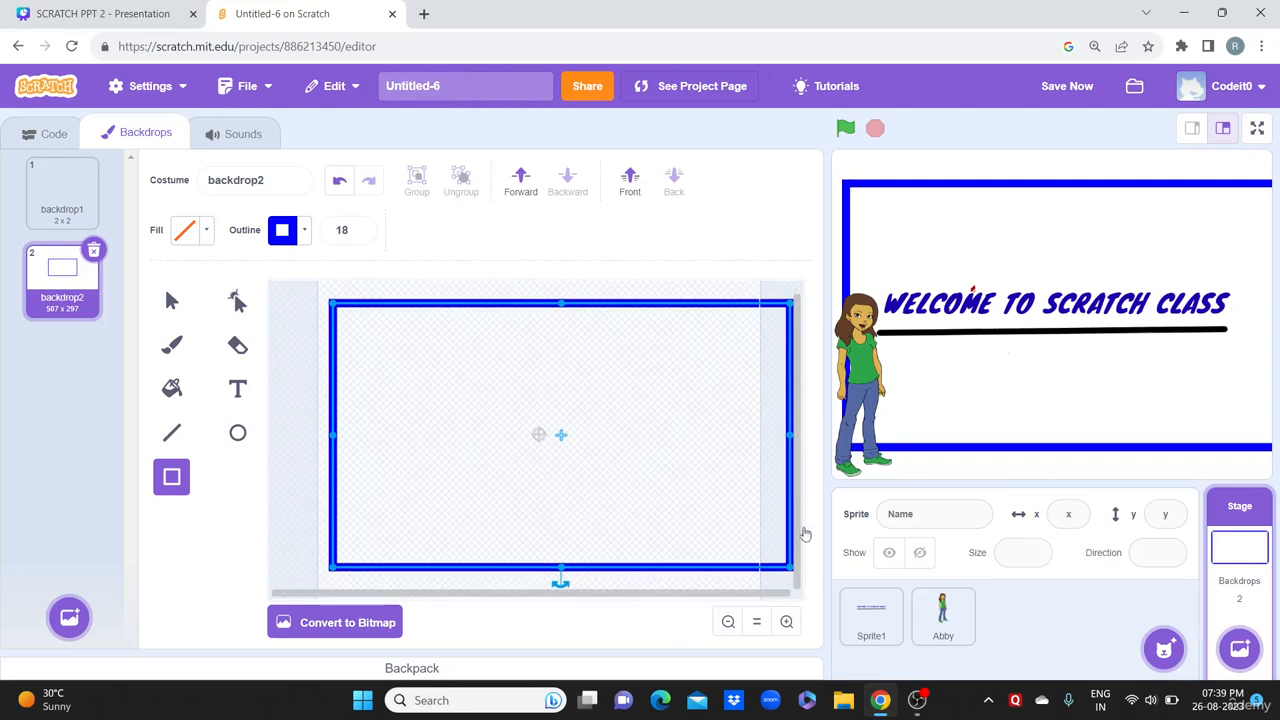
drag(740, 600, 796, 601)
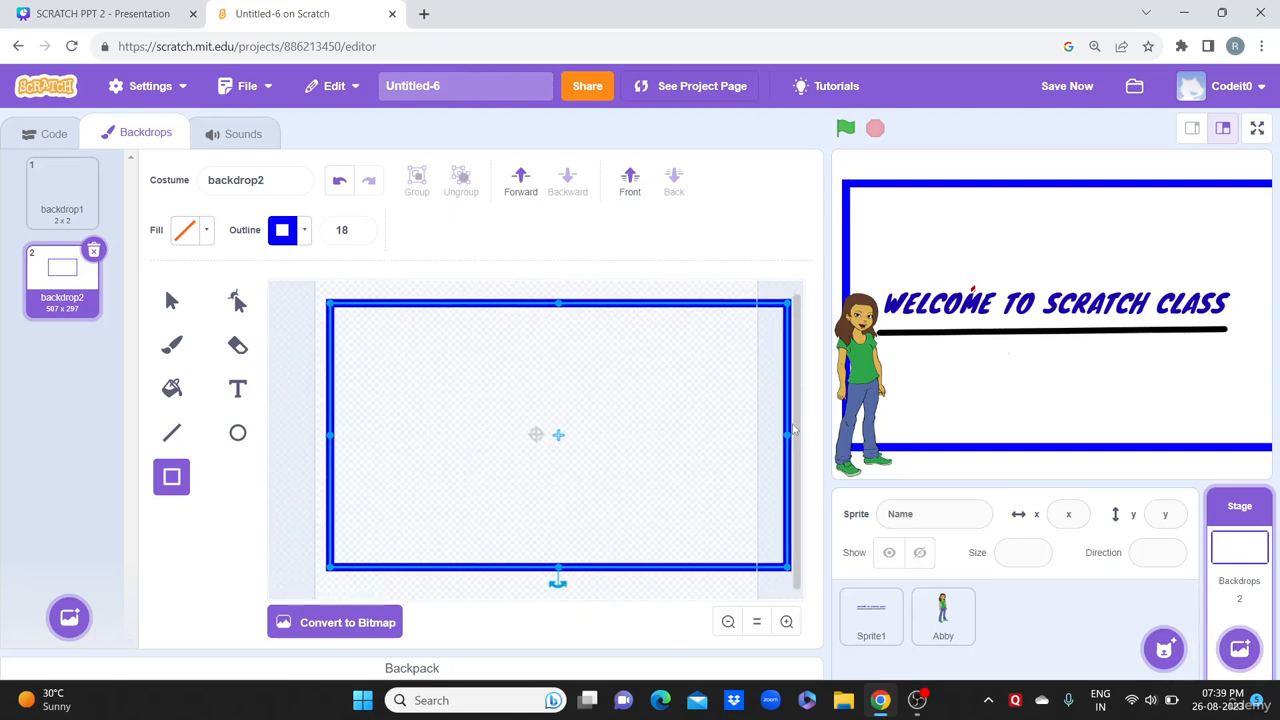
drag(787, 435, 745, 433)
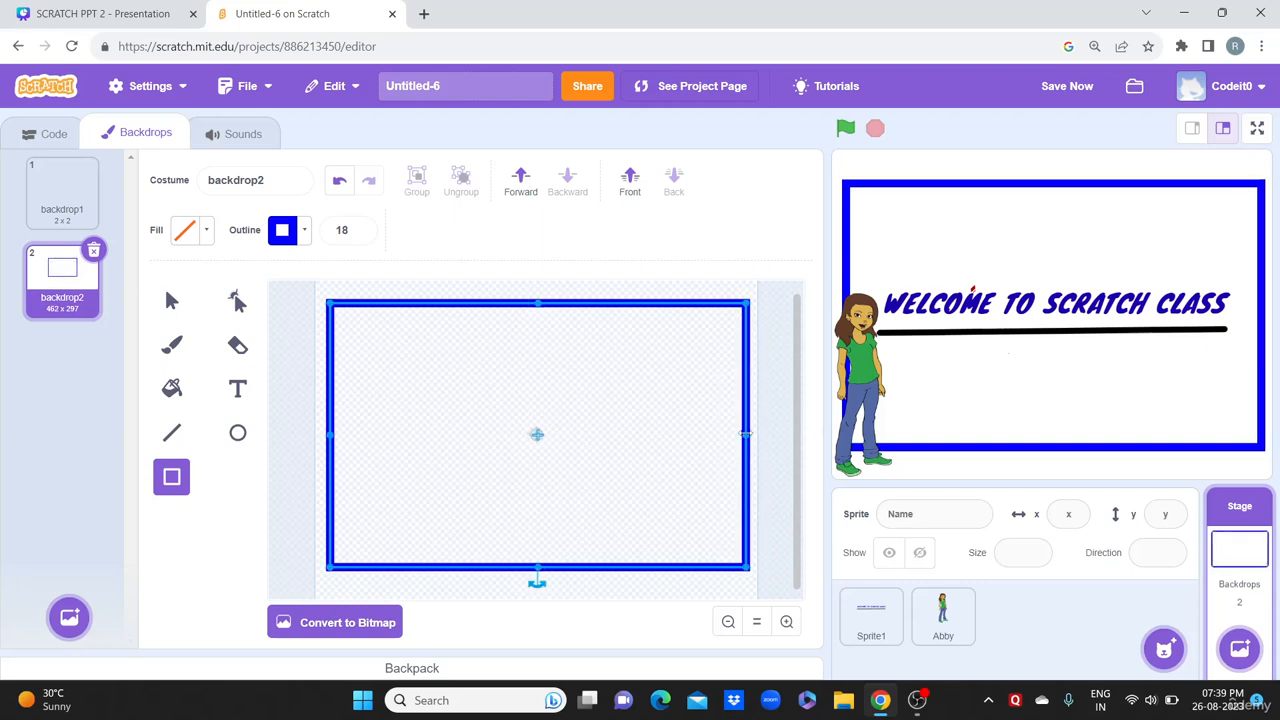
drag(538, 302, 537, 285)
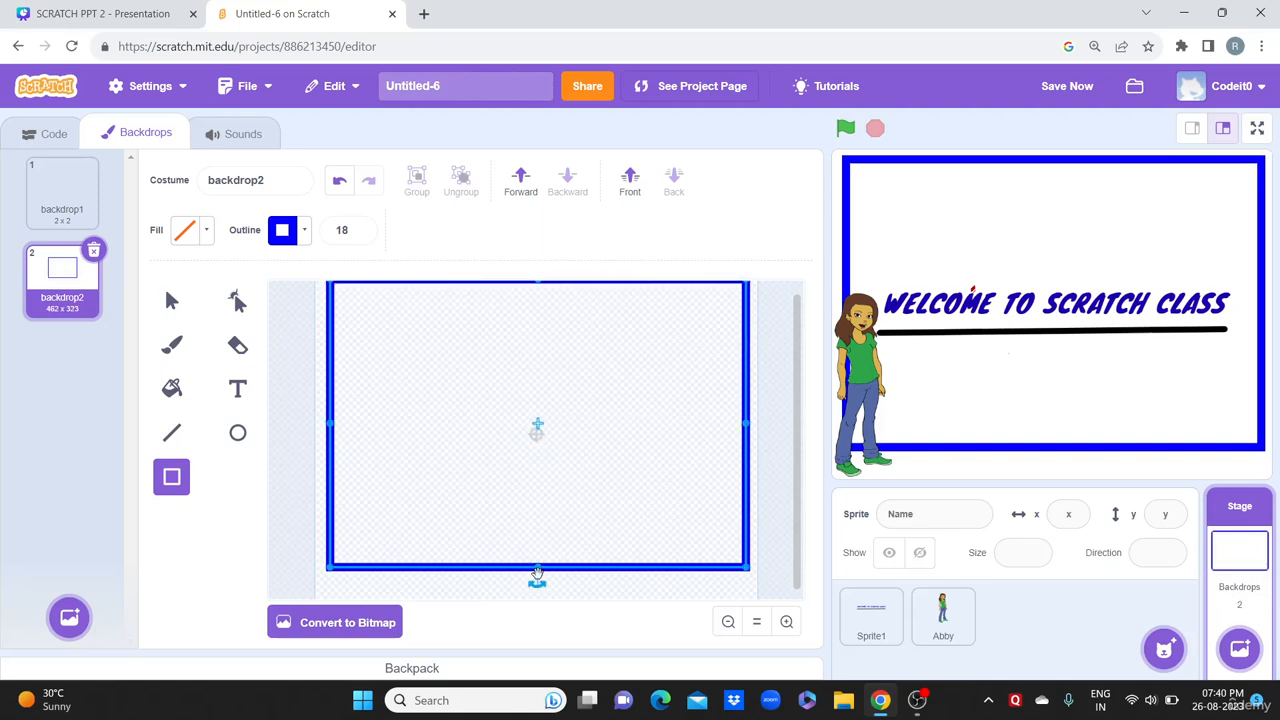
drag(538, 568, 538, 578)
drag(537, 590, 537, 590)
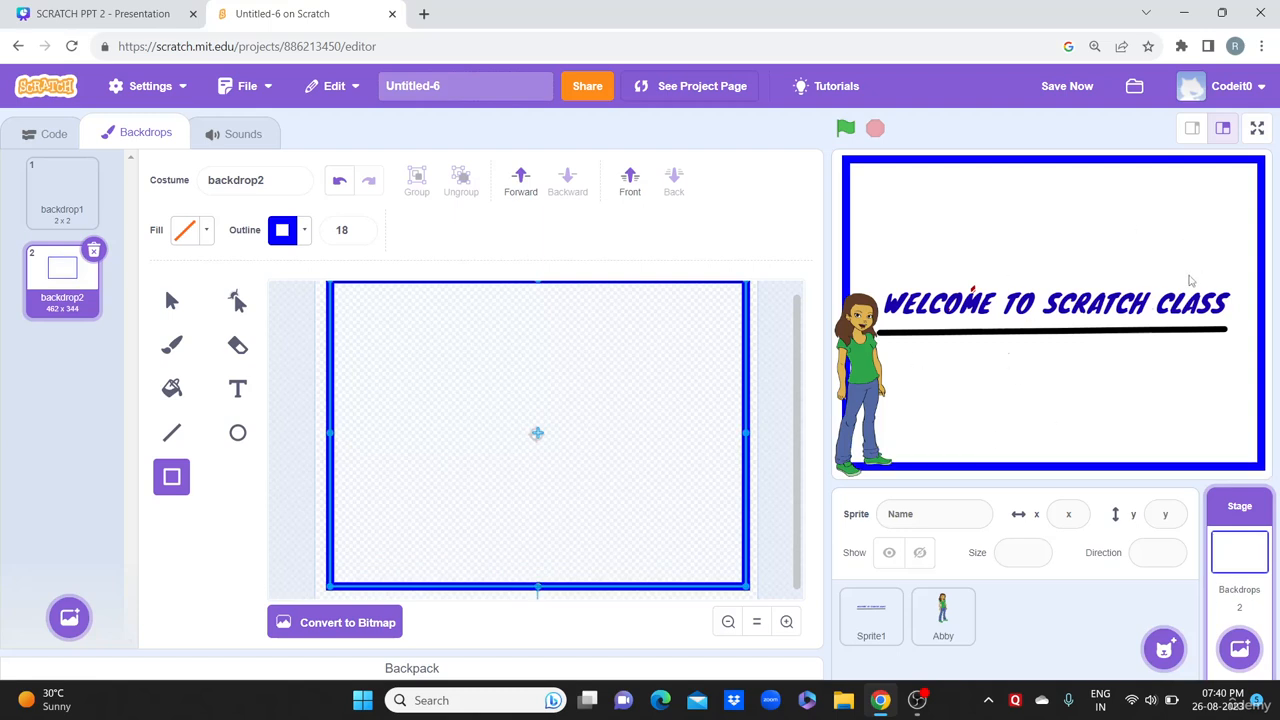
Step: Fill the bordered rectangle with cyan (colour 48) using a vertical gradient to green
click(207, 231)
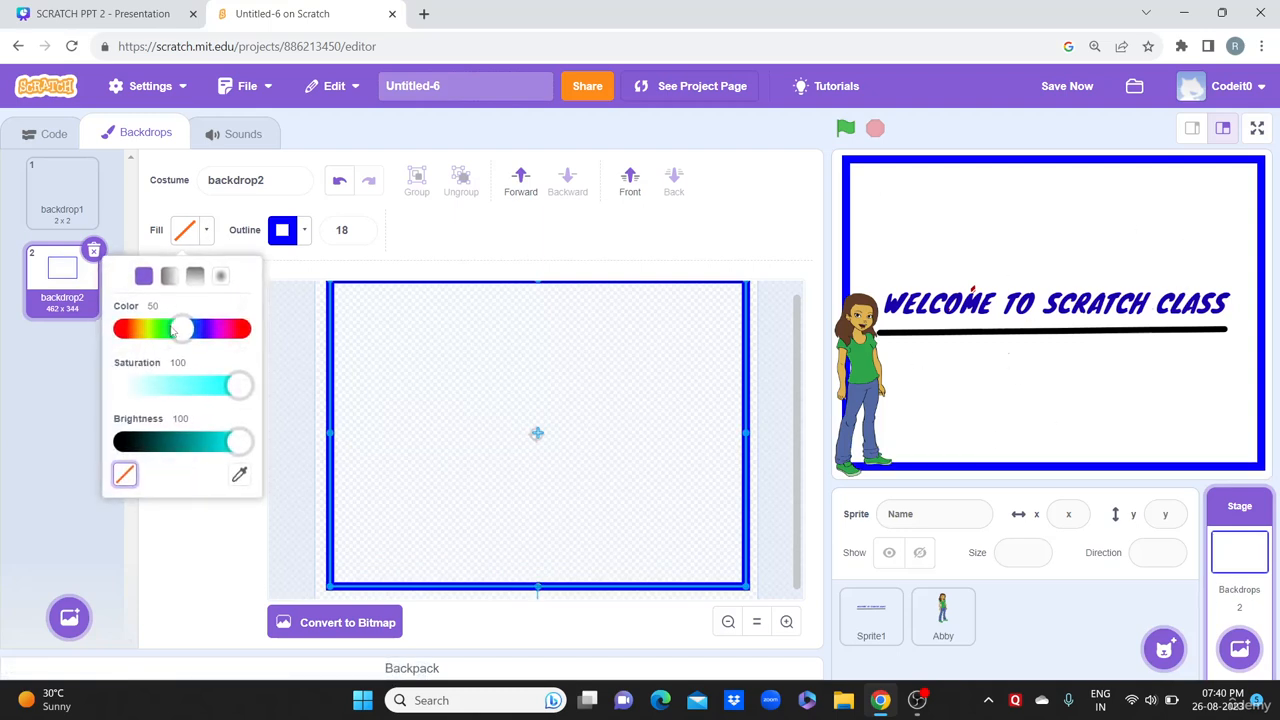
drag(200, 336, 172, 336)
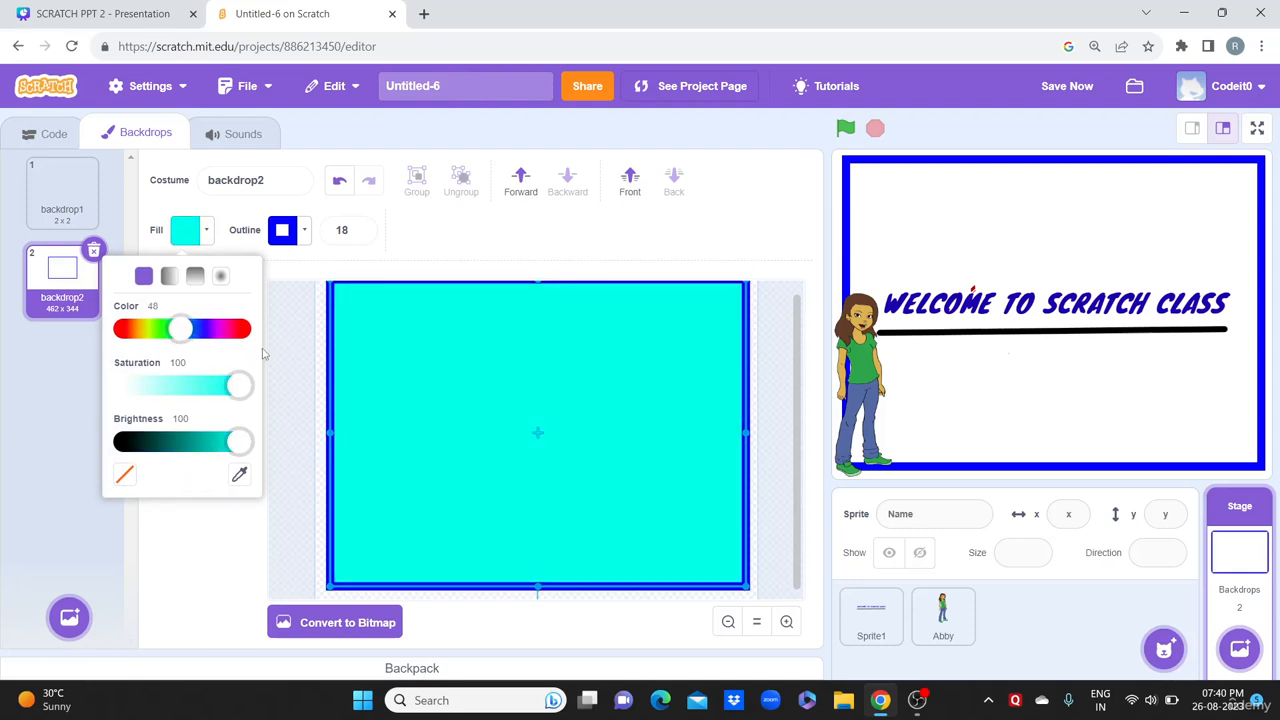
click(355, 268)
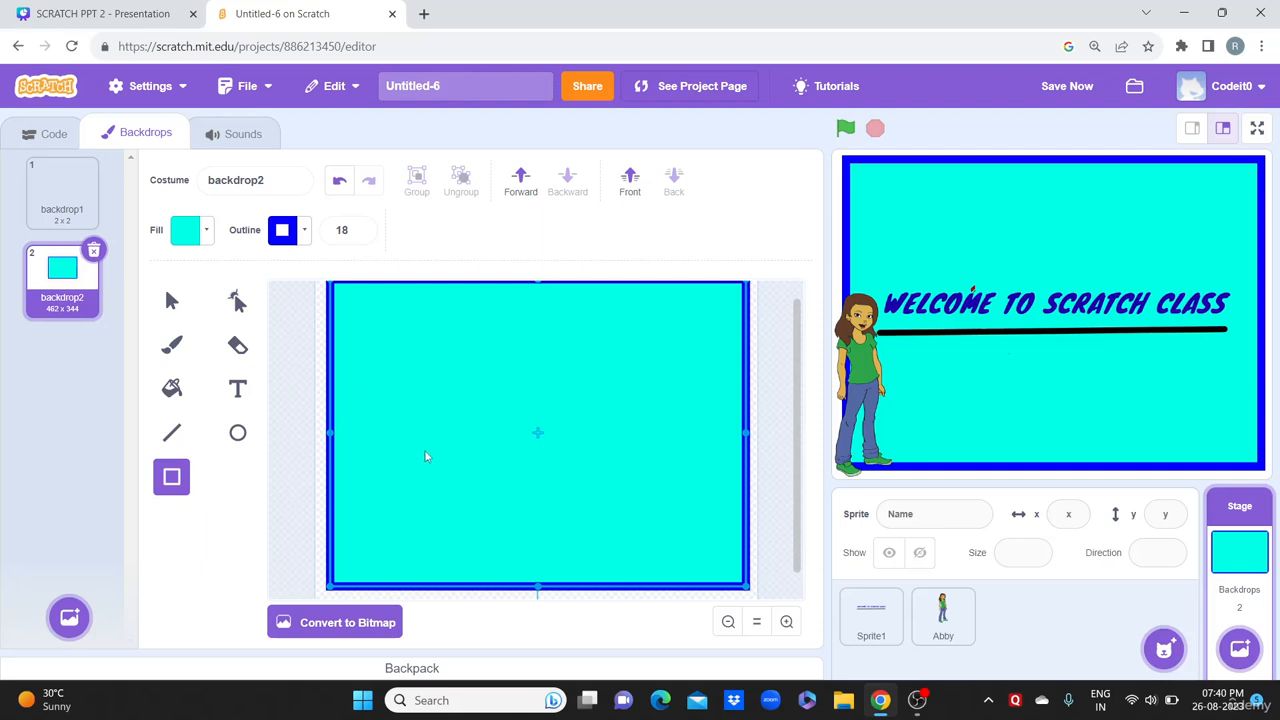
click(188, 232)
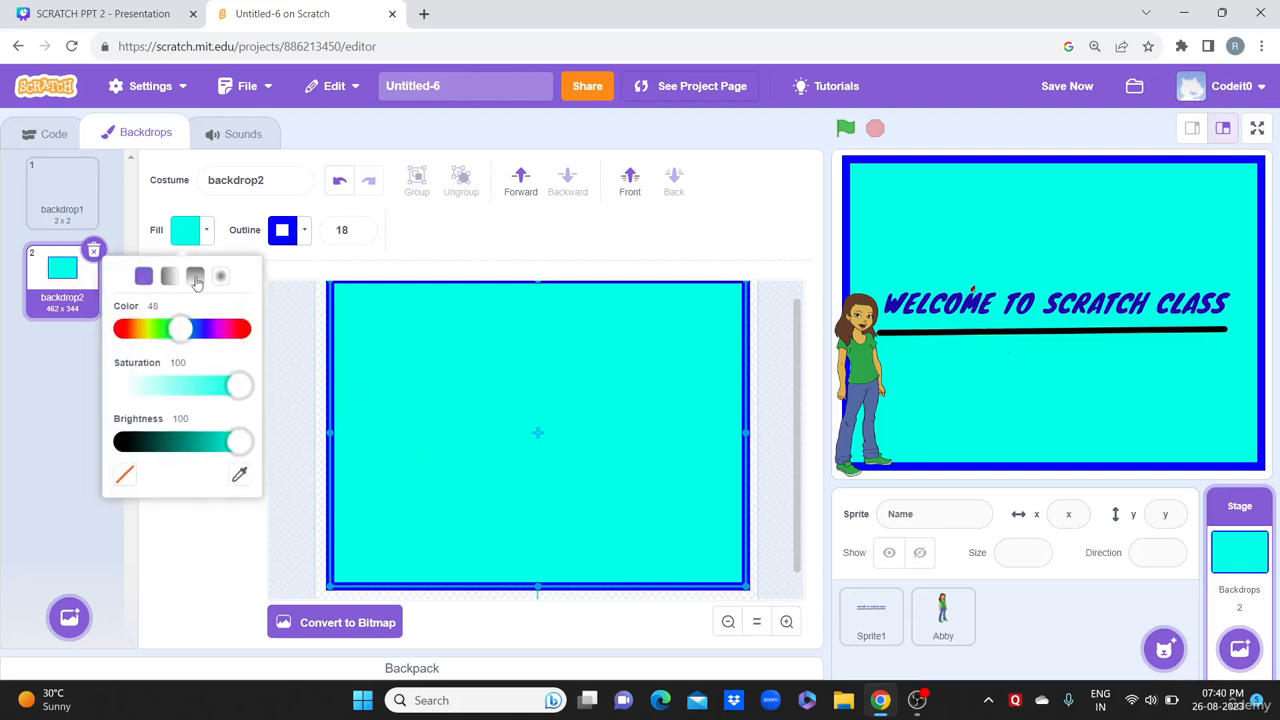
click(195, 277)
click(407, 249)
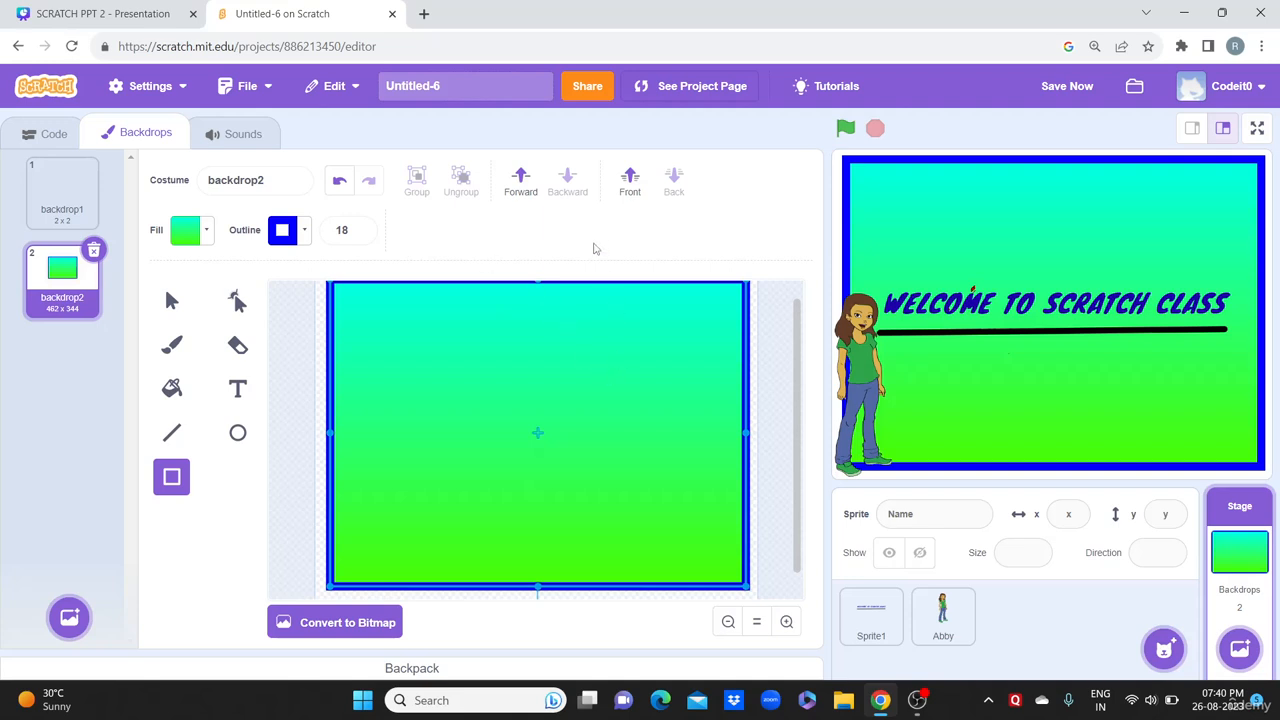
click(914, 702)
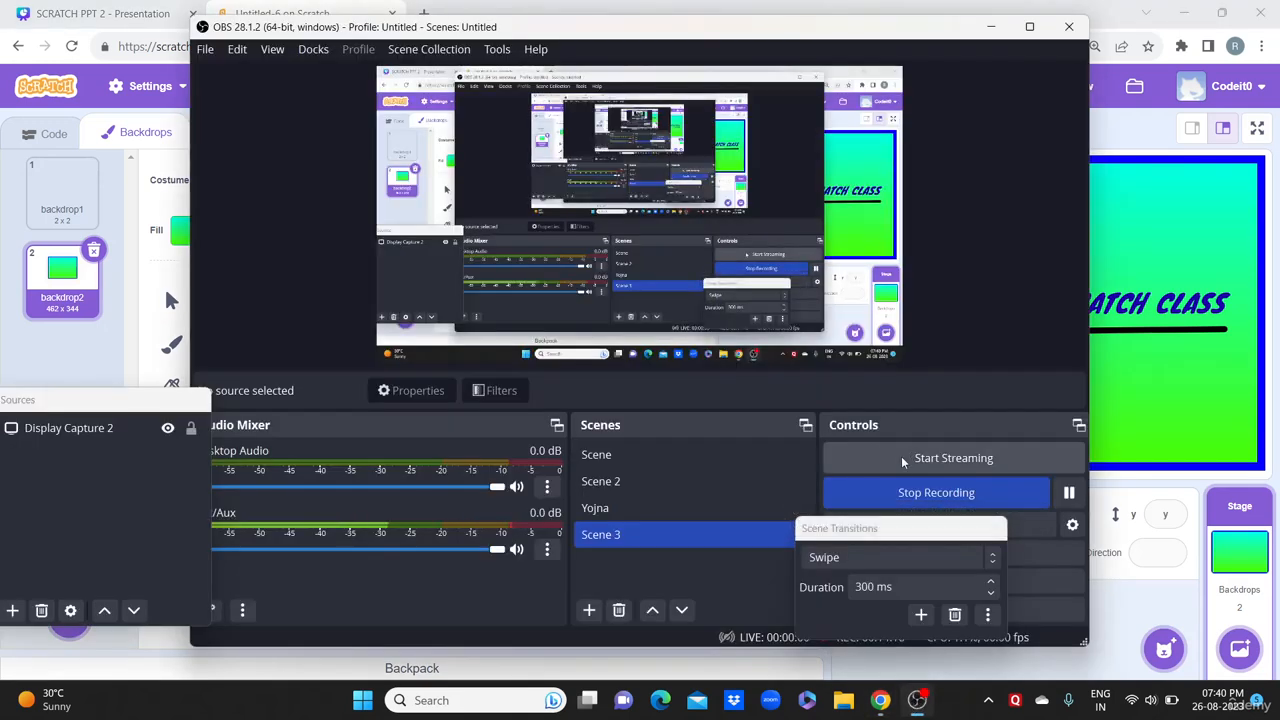